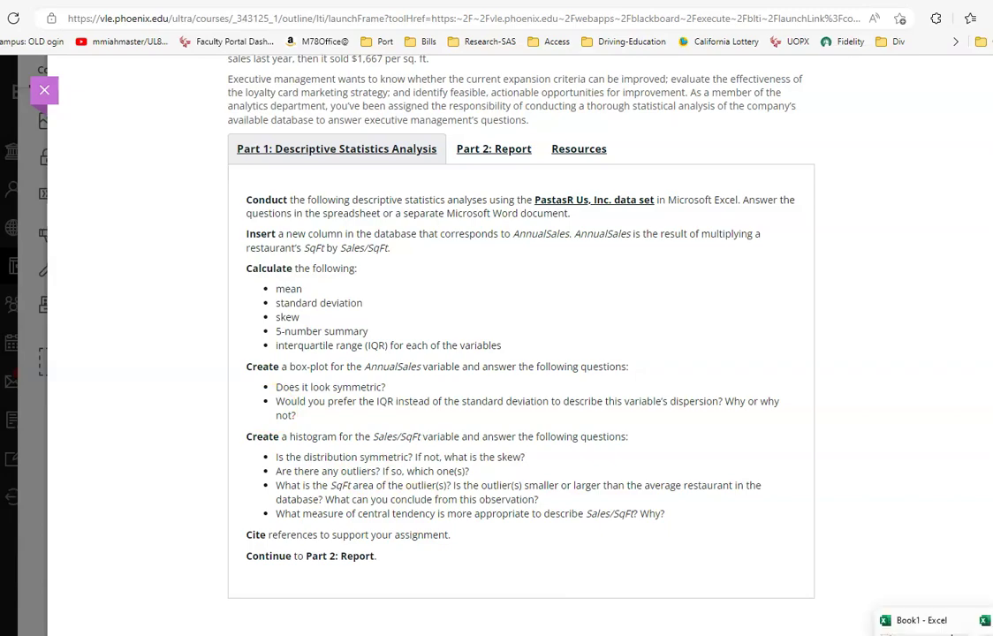
# Step: Switch to the Comp-1 example workbook in Excel and clear the Annaul Sales values in G6:G25
pyautogui.click(972, 632)
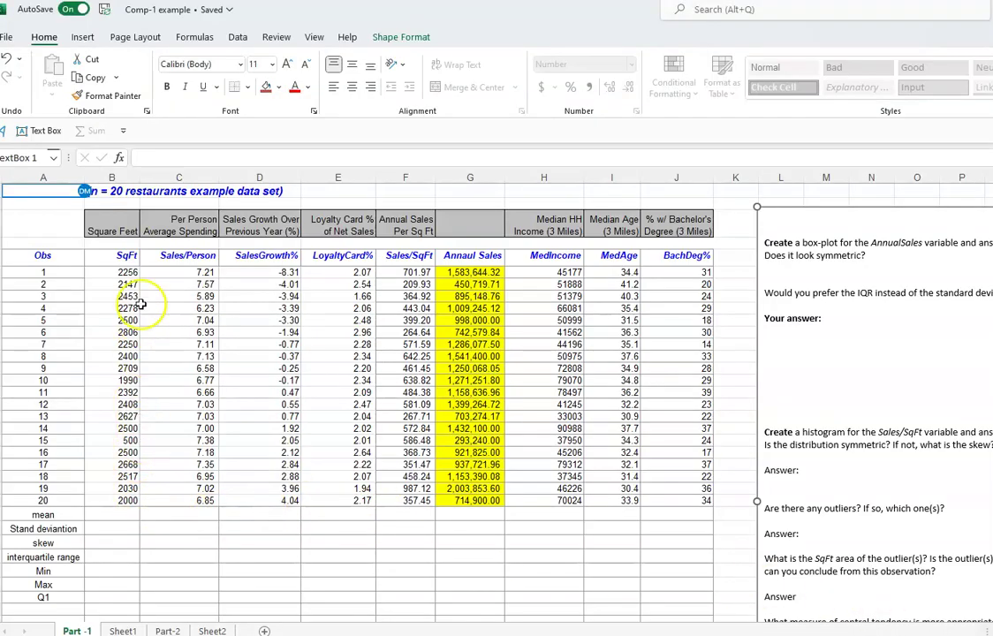
pyautogui.click(471, 271)
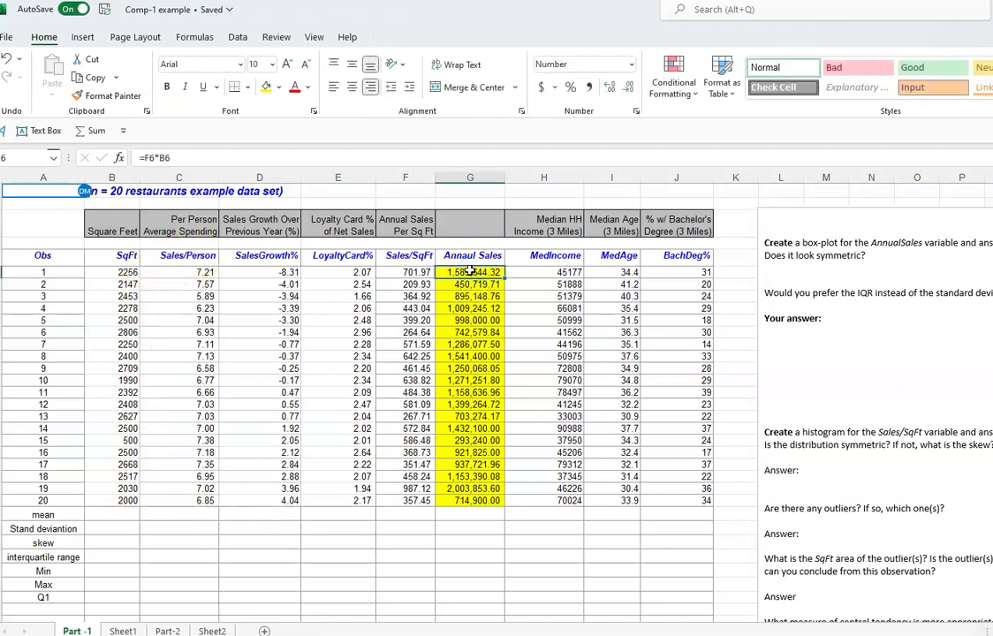
pyautogui.hotkey('shift', 'Down')
pyautogui.hotkey('shift', 'Down')
pyautogui.hotkey('shift', 'Down')
pyautogui.hotkey('shift', 'Down')
pyautogui.hotkey('shift', 'Down')
pyautogui.hotkey('shift', 'Down')
pyautogui.hotkey('shift', 'Down')
pyautogui.hotkey('shift', 'Down')
pyautogui.hotkey('shift', 'Down')
pyautogui.hotkey('shift', 'Down')
pyautogui.hotkey('shift', 'Down')
pyautogui.hotkey('shift', 'Down')
pyautogui.hotkey('shift', 'Down')
pyautogui.hotkey('shift', 'Down')
pyautogui.hotkey('shift', 'Down')
pyautogui.hotkey('shift', 'Down')
pyautogui.hotkey('shift', 'Down')
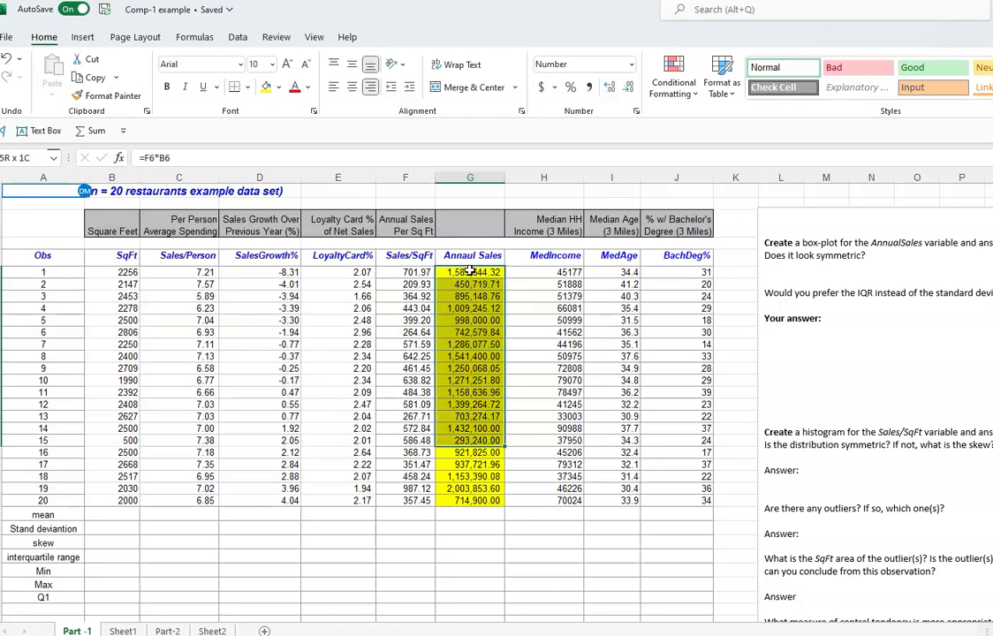
pyautogui.hotkey('shift', 'Down')
pyautogui.hotkey('shift', 'Down')
pyautogui.press('Delete')
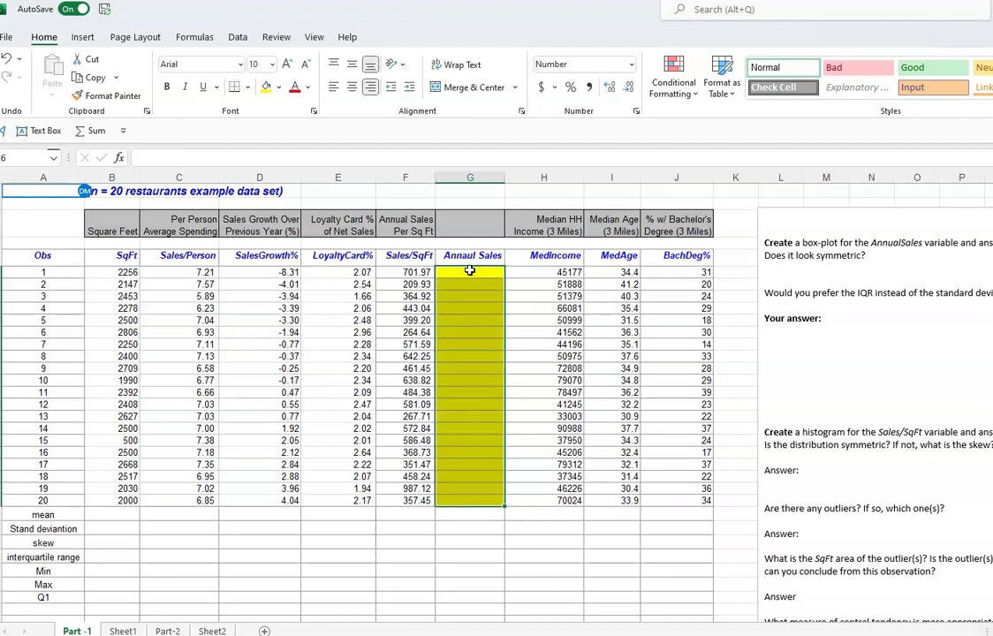
# Step: Calculate annual sales in G6 with =F6*B6 and fill the formula down through G25 for all 20 restaurants
pyautogui.click(470, 271)
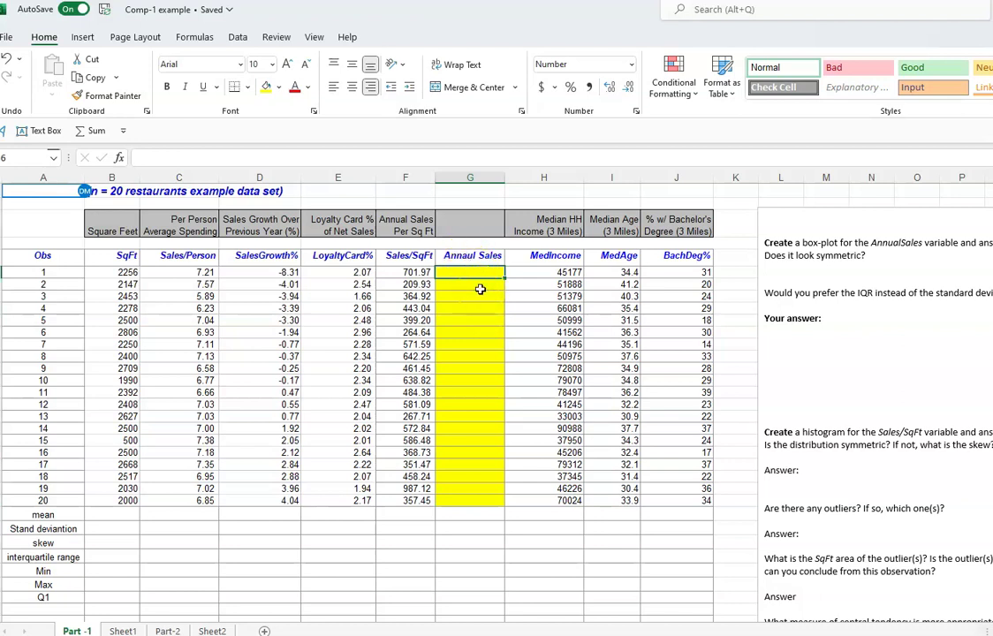
pyautogui.write('=F')
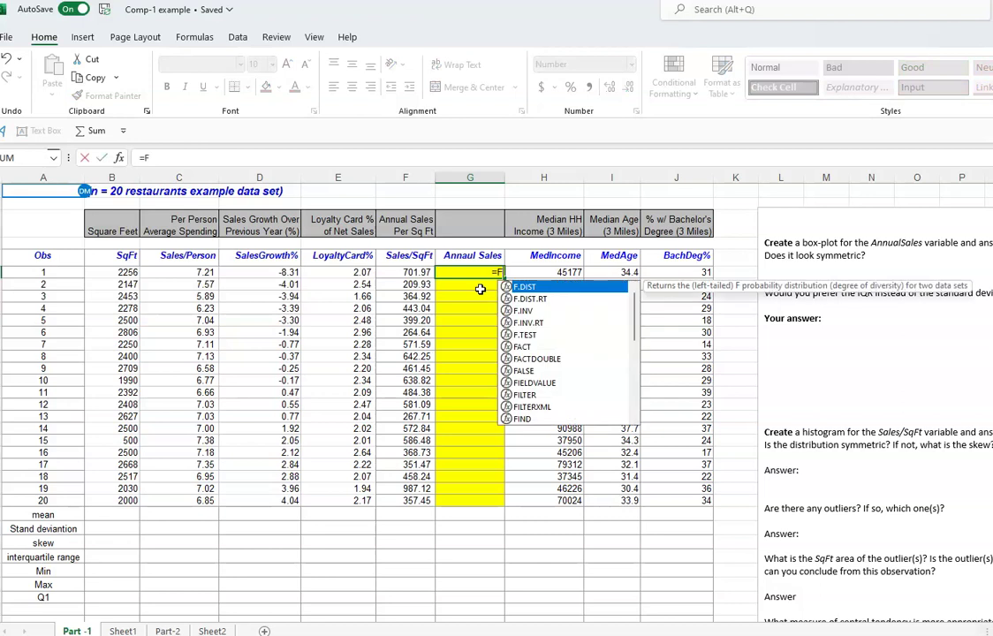
pyautogui.write('6')
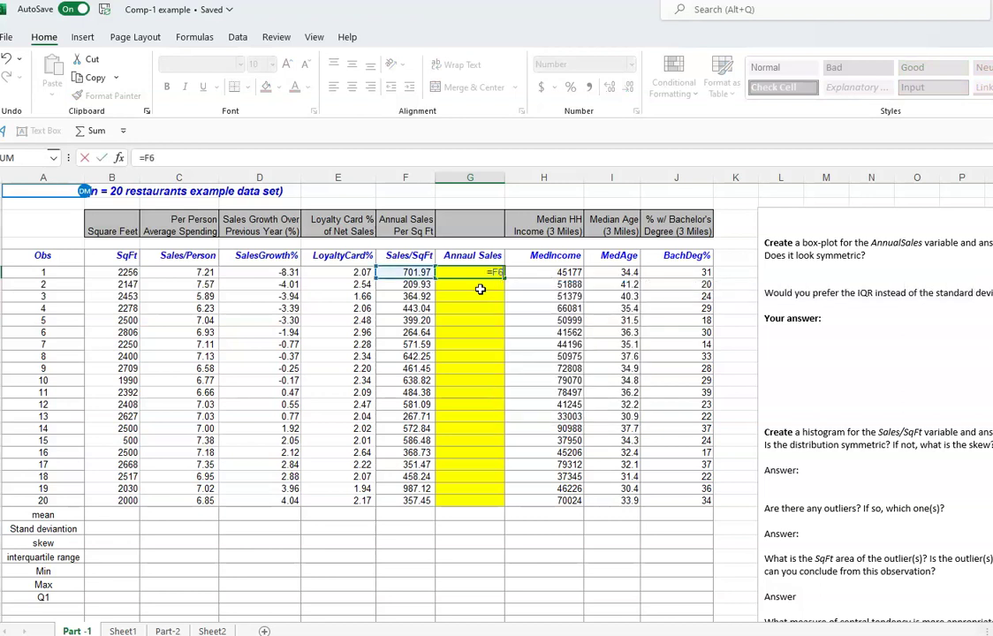
pyautogui.write('*B6')
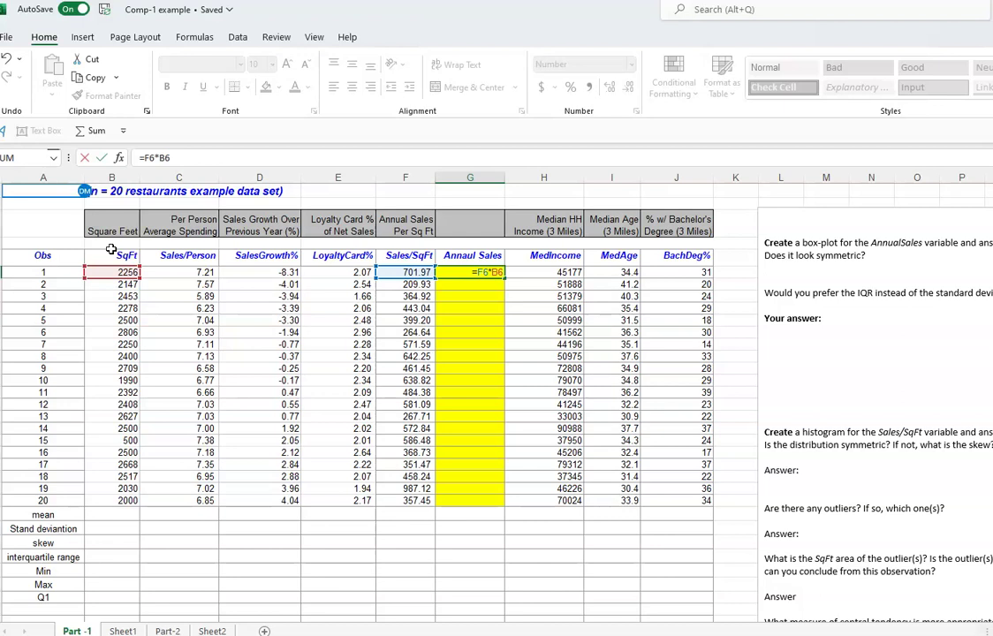
pyautogui.press('Return')
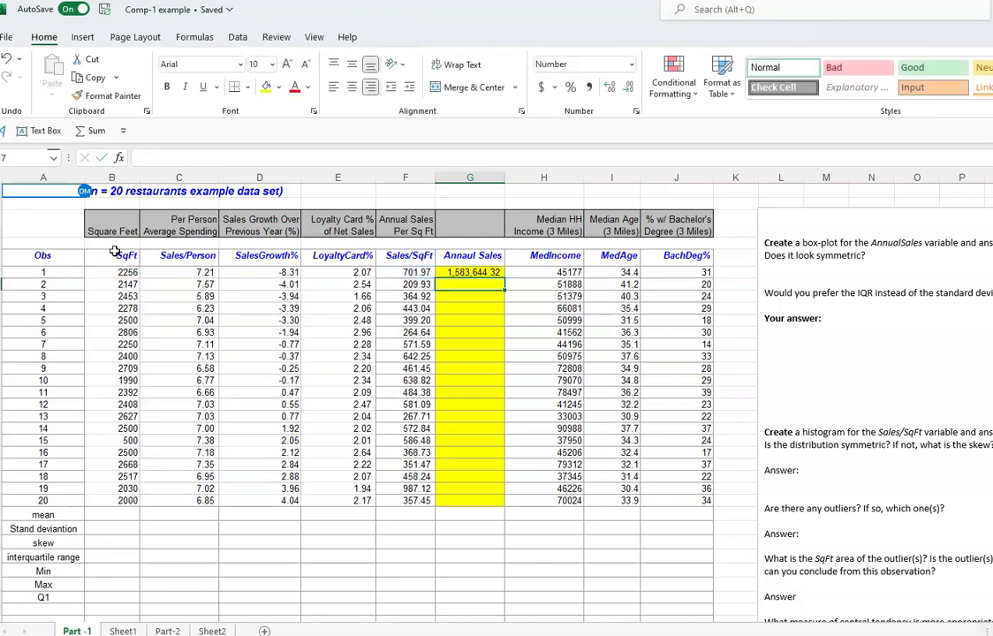
pyautogui.click(479, 271)
pyautogui.moveTo(508, 280); pyautogui.dragTo(533, 505)
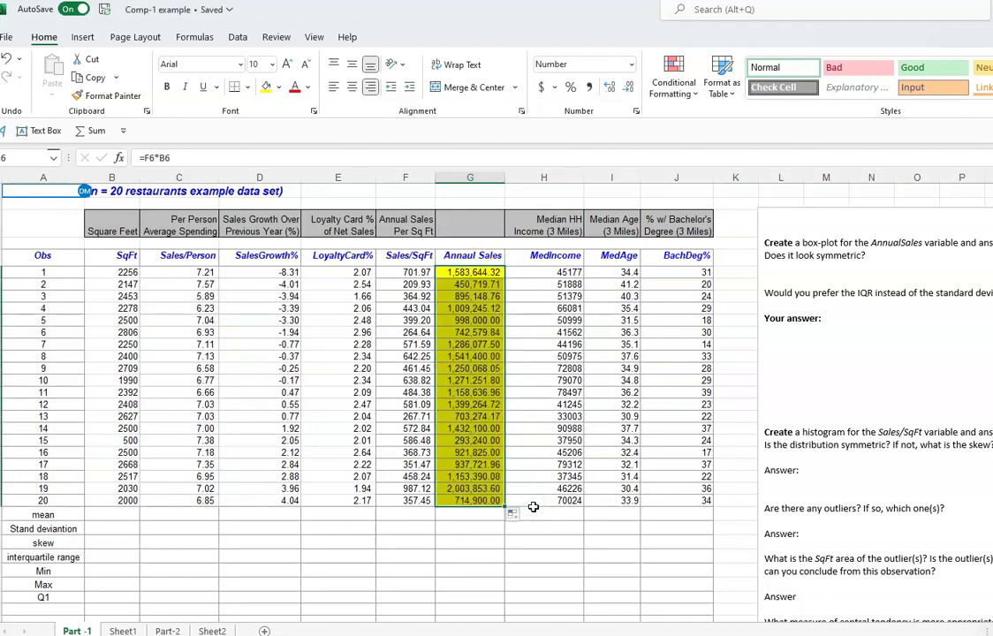
# Step: Review the required statistics on the assignment page in the browser, and return to the Comp-1 example workbook in Excel
pyautogui.moveTo(879, 635)
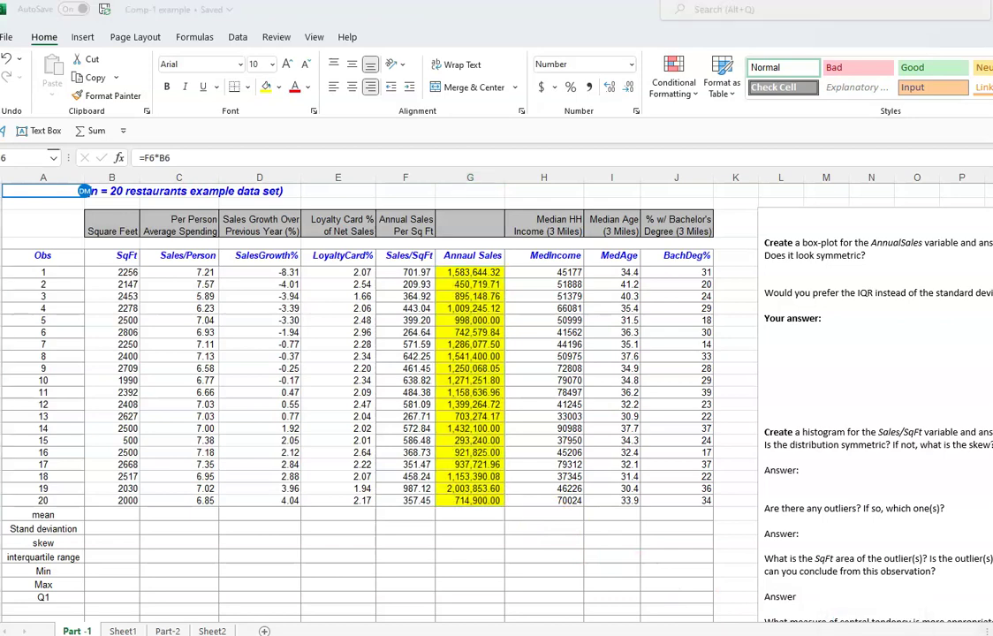
pyautogui.hotkey('alt', 'Tab')
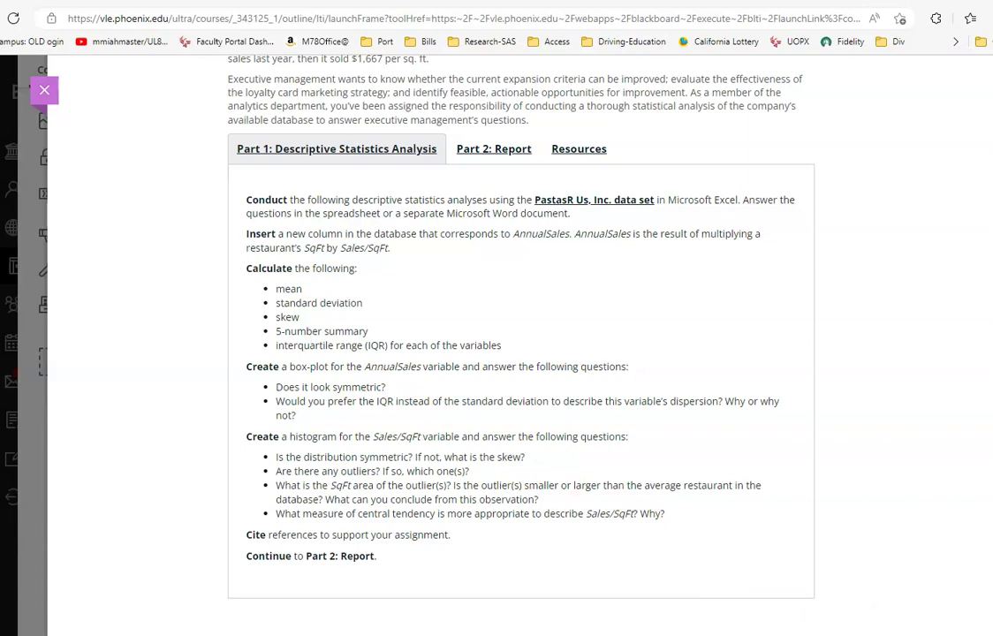
pyautogui.moveTo(951, 635)
pyautogui.click(981, 621)
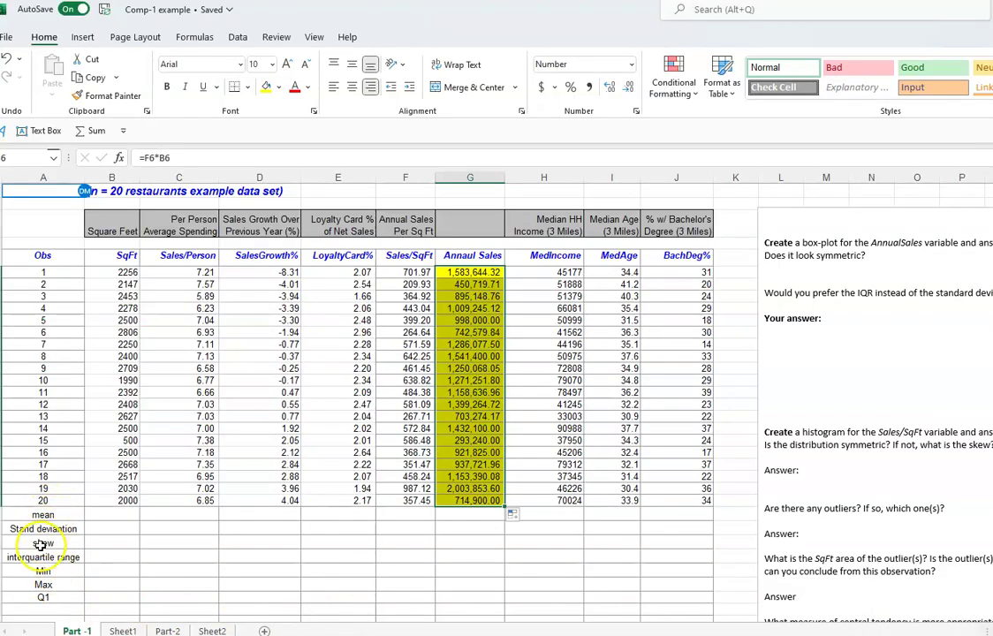
# Step: Calculate the SqFt mean in B26 with =AVERAGE(B6:B25)
pyautogui.click(104, 515)
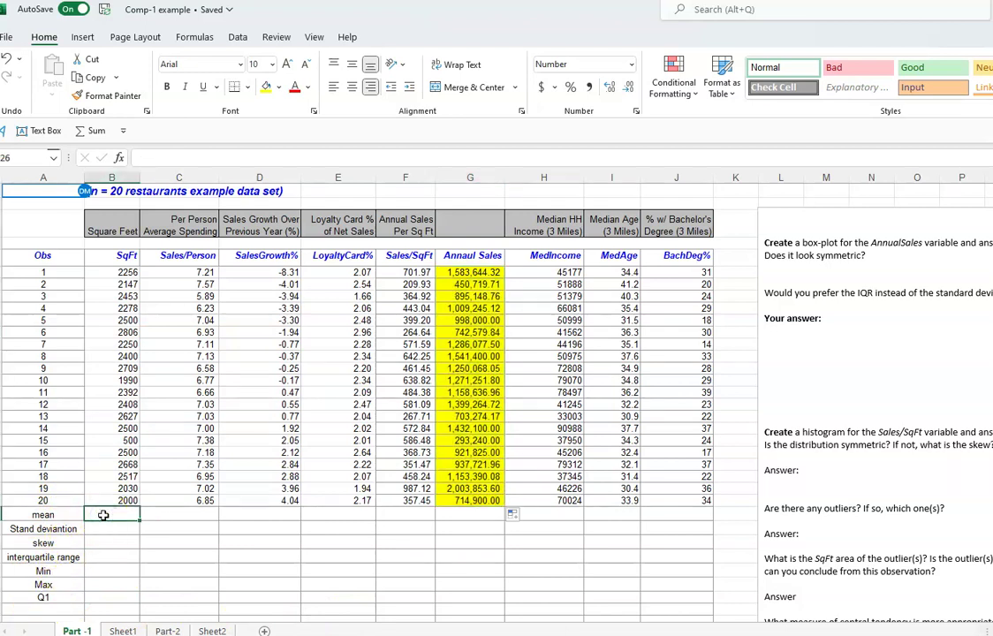
pyautogui.write('=')
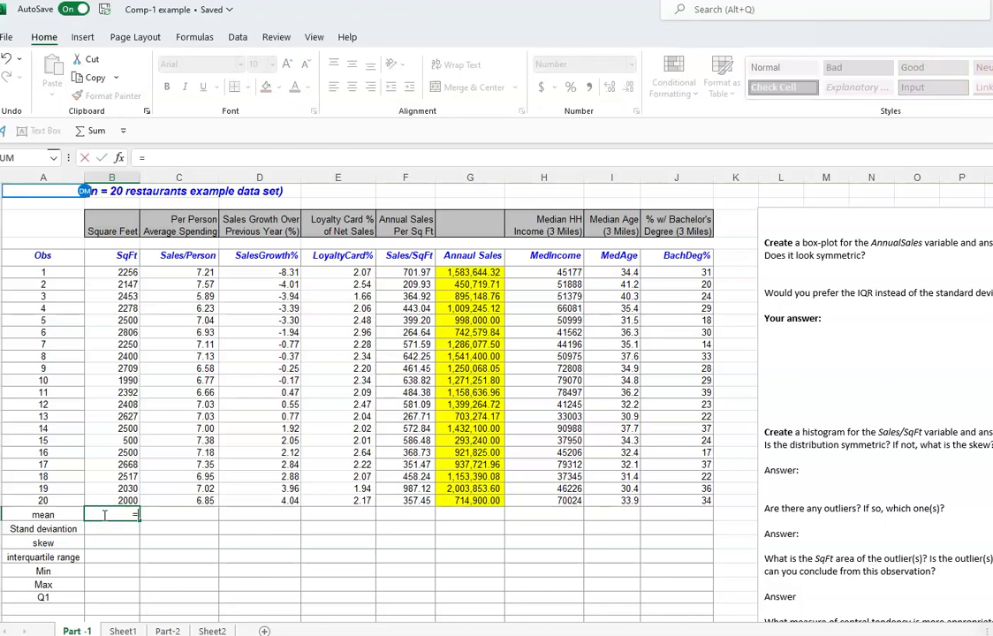
pyautogui.write('ave')
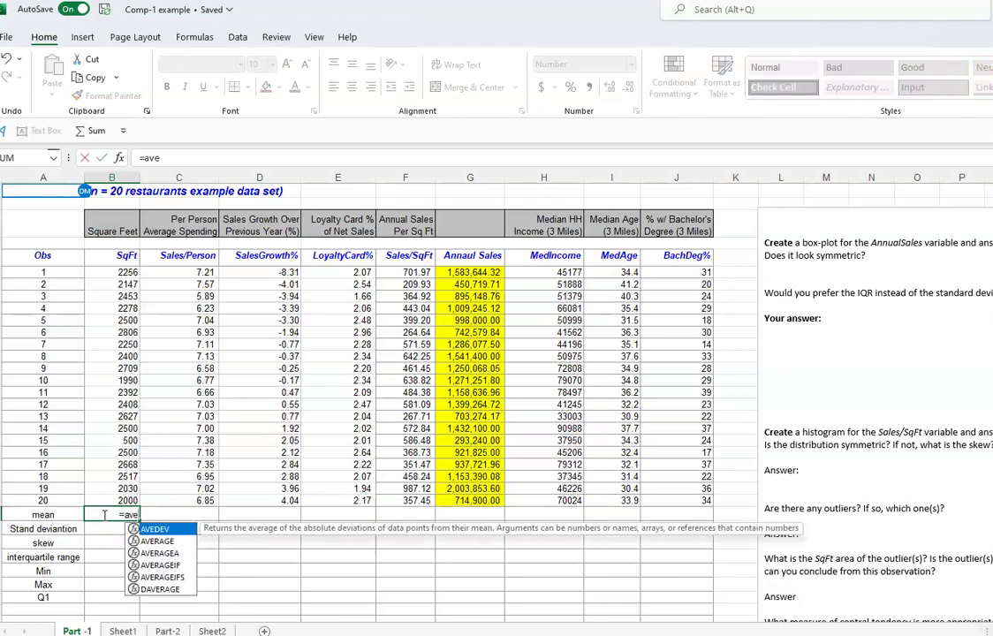
pyautogui.write('rage')
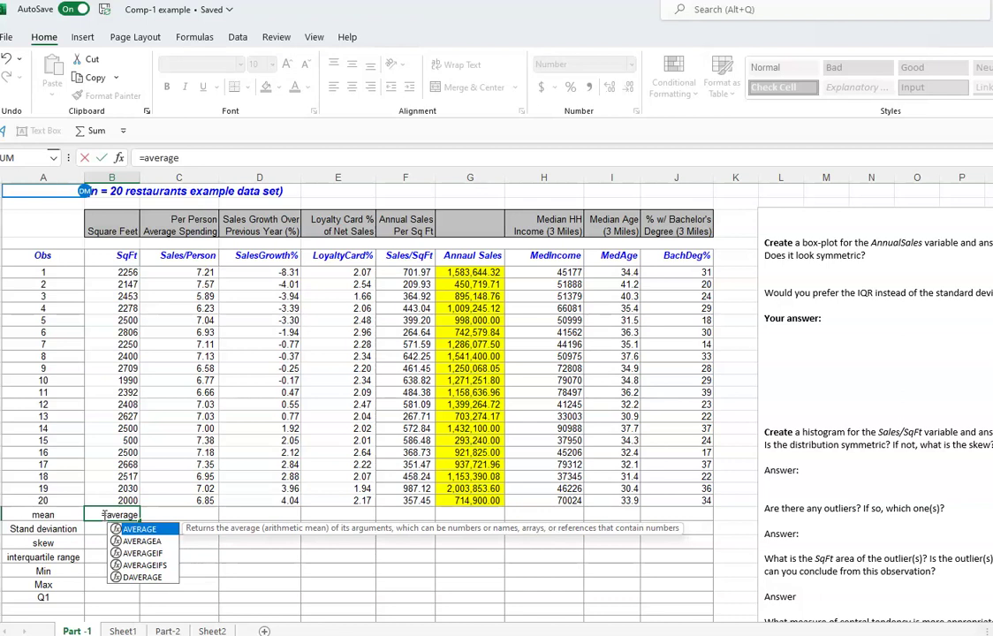
pyautogui.write('(')
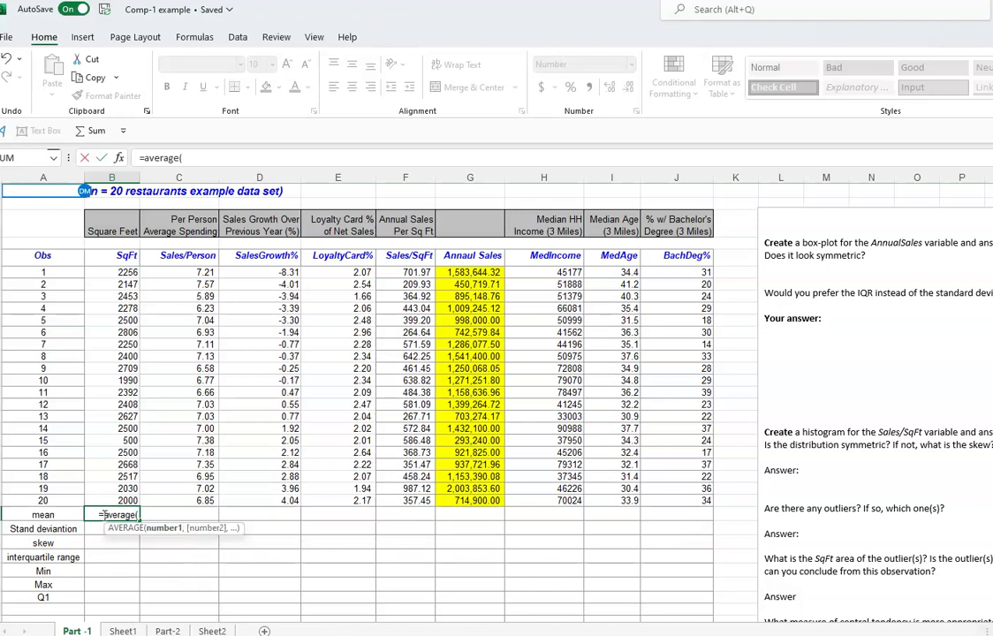
pyautogui.moveTo(122, 271); pyautogui.dragTo(124, 500)
pyautogui.write(')')
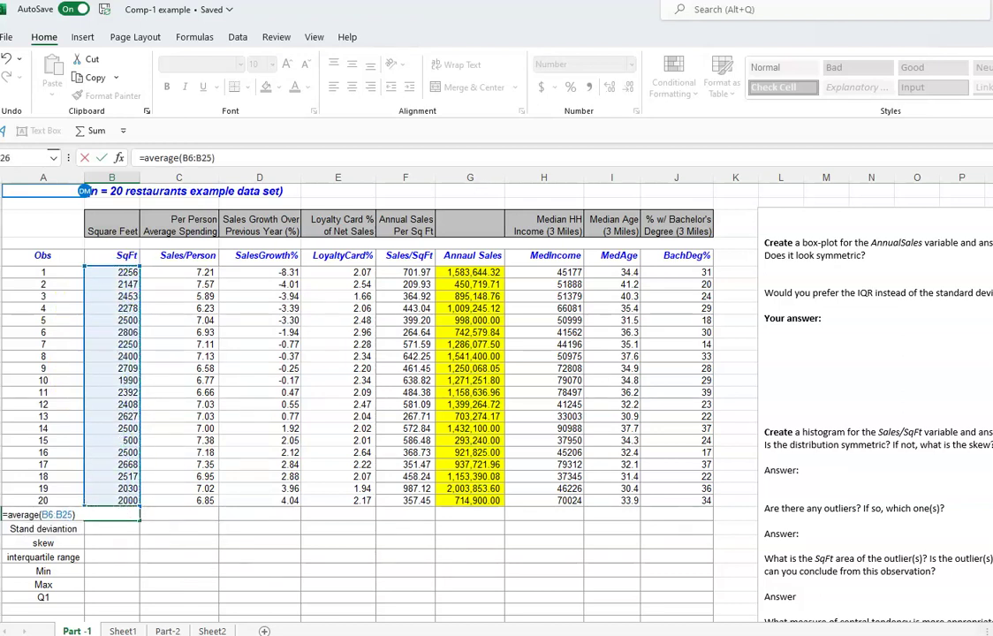
pyautogui.press('Return')
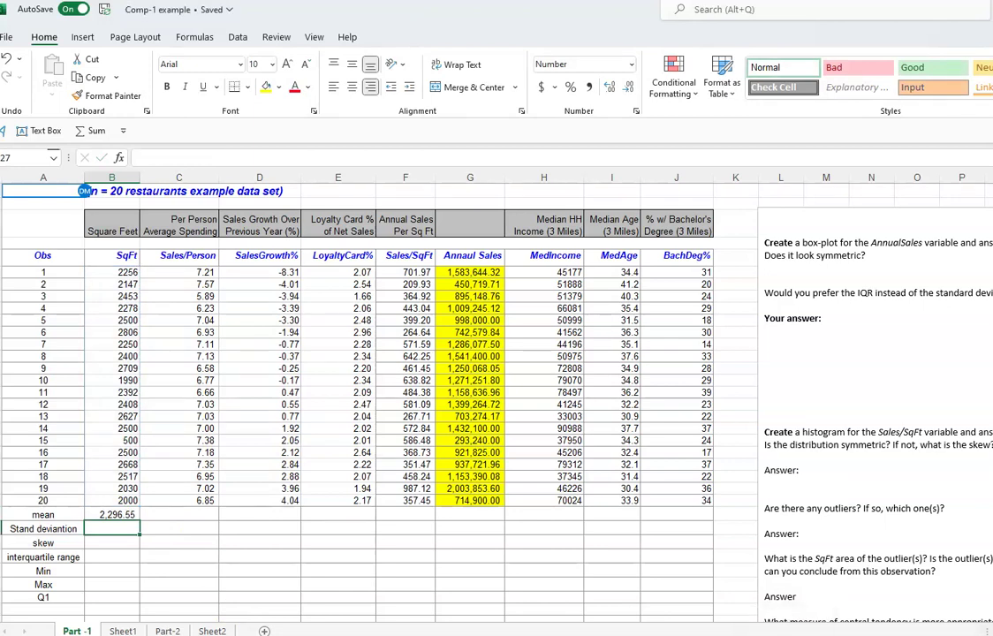
# Step: Copy the STDEV.S formula from AC26 into B27 so it calculates the SqFt standard deviation over B6:B25
pyautogui.click(43, 528)
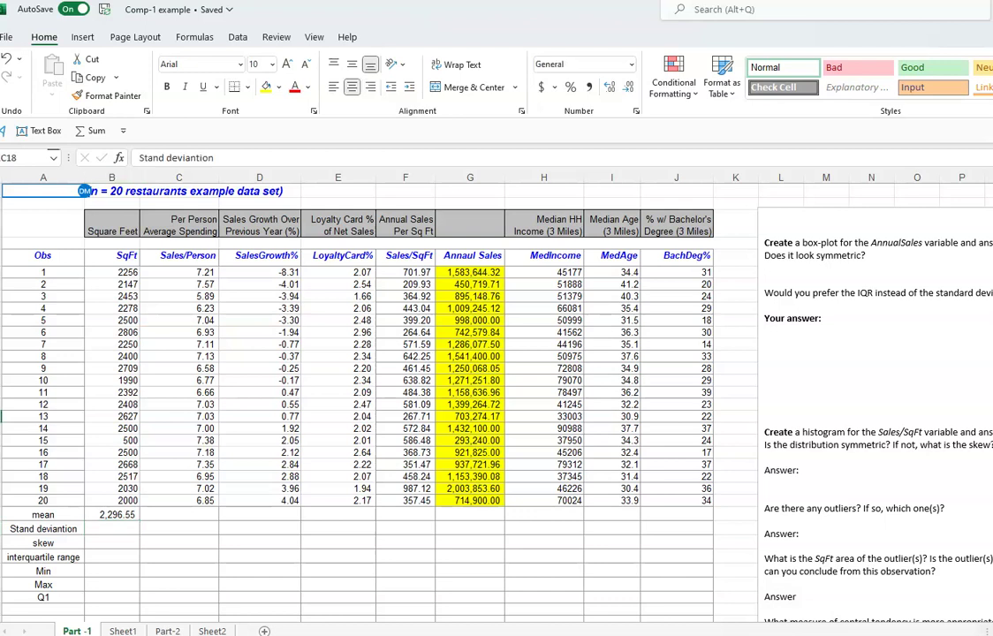
pyautogui.press('Down')
pyautogui.press('Down')
pyautogui.press('Down')
pyautogui.press('Down')
pyautogui.press('Down')
pyautogui.press('Down')
pyautogui.press('Down')
pyautogui.press('Down')
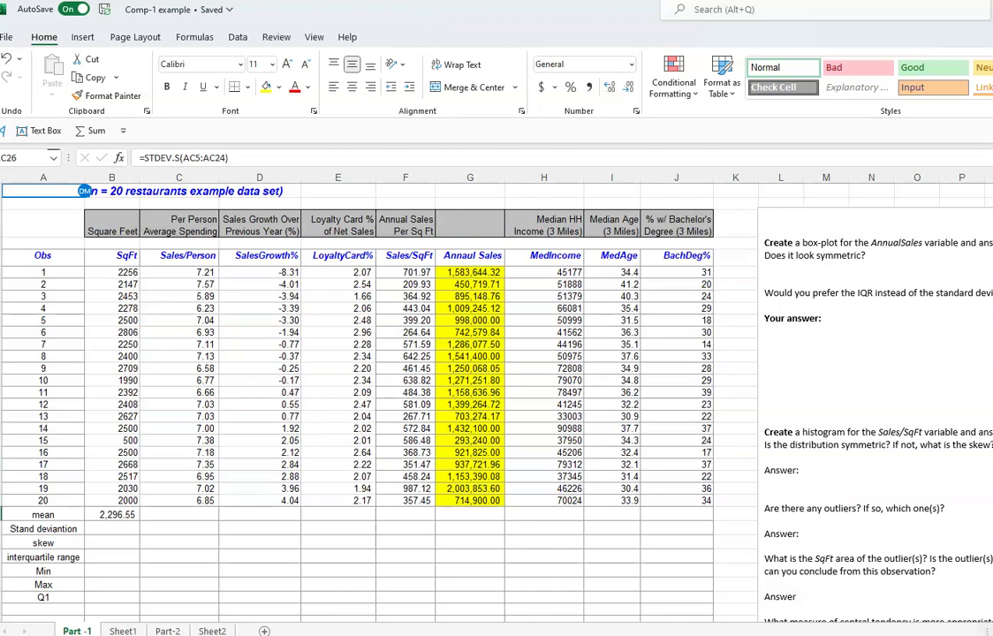
pyautogui.hotkey('ctrl', 'c')
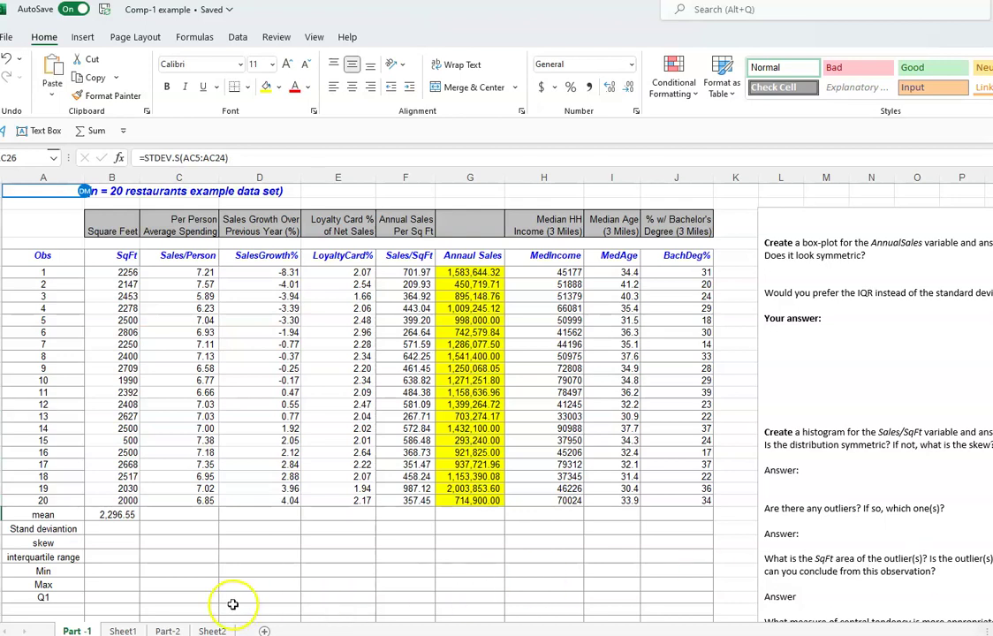
pyautogui.click(115, 528)
pyautogui.hotkey('ctrl', 'v')
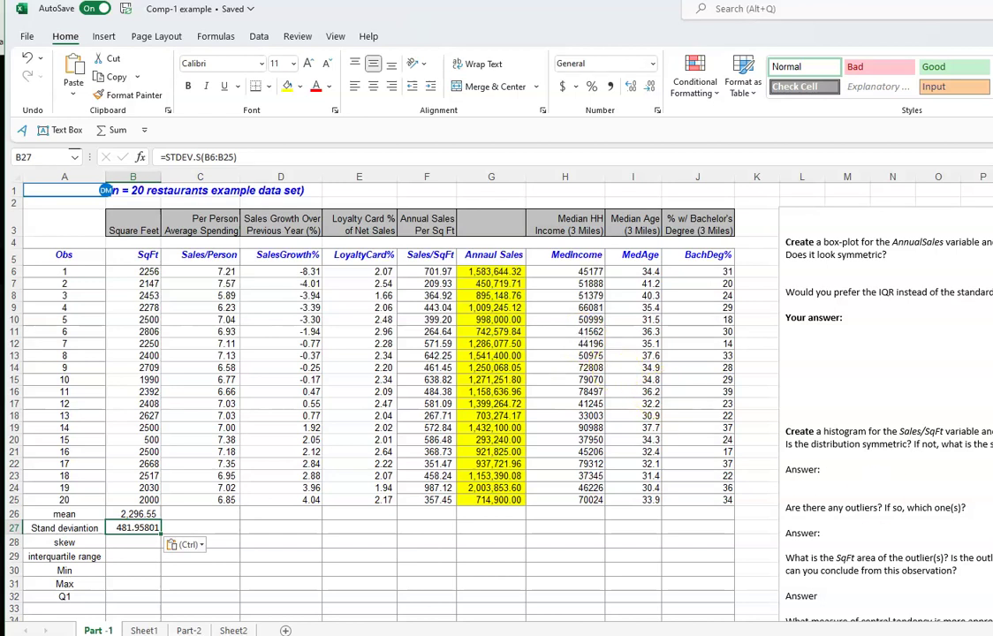
pyautogui.press('Escape')
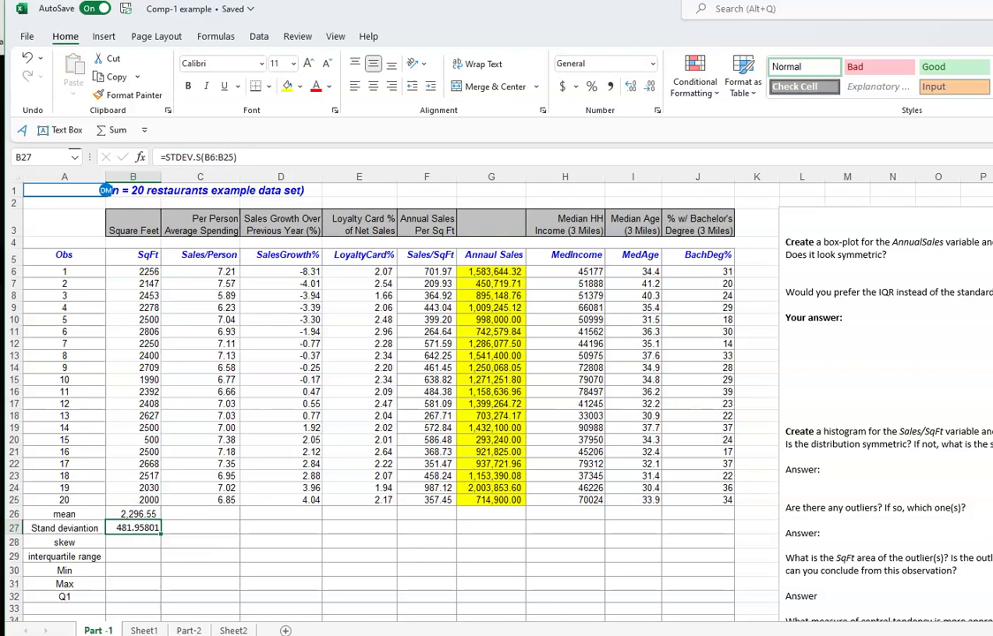
# Step: Copy the SKEW formula from AC27 into B28 so it calculates the SqFt skew over B6:B25
pyautogui.hotkey('ctrl', 'Right')
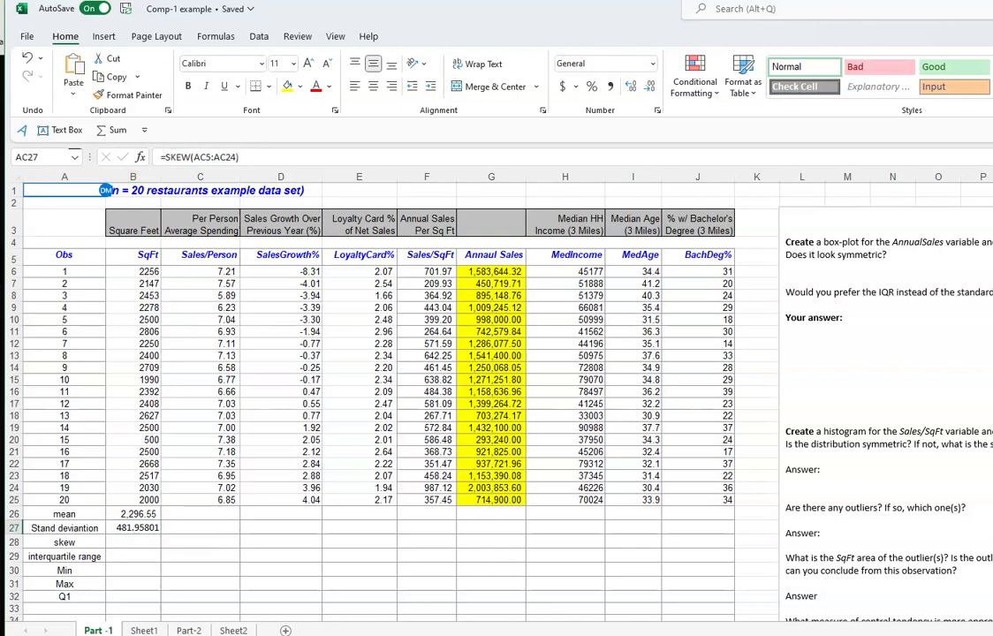
pyautogui.click(138, 542)
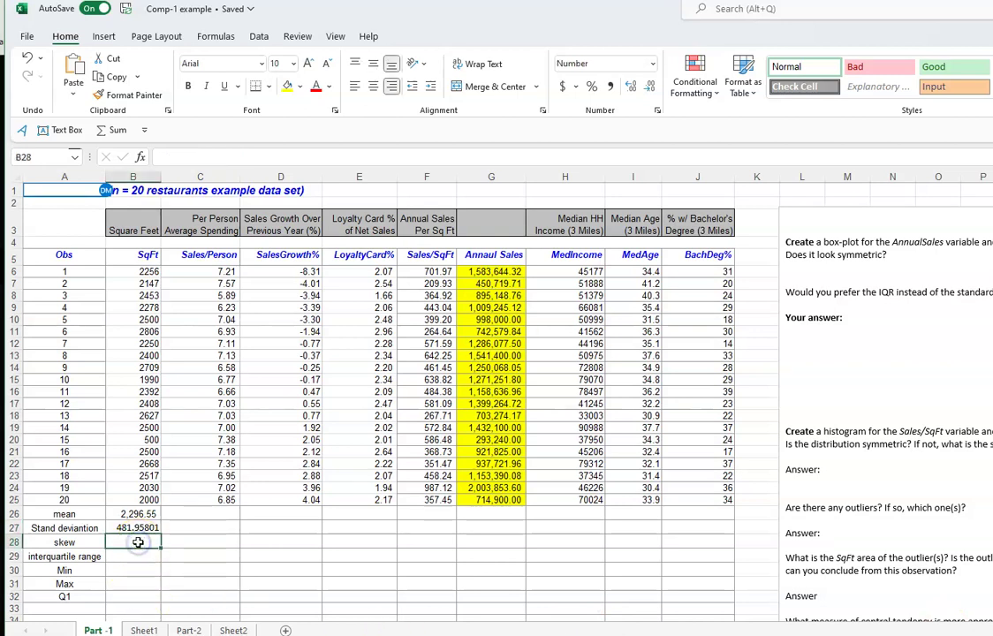
pyautogui.hotkey('ctrl', 'v')
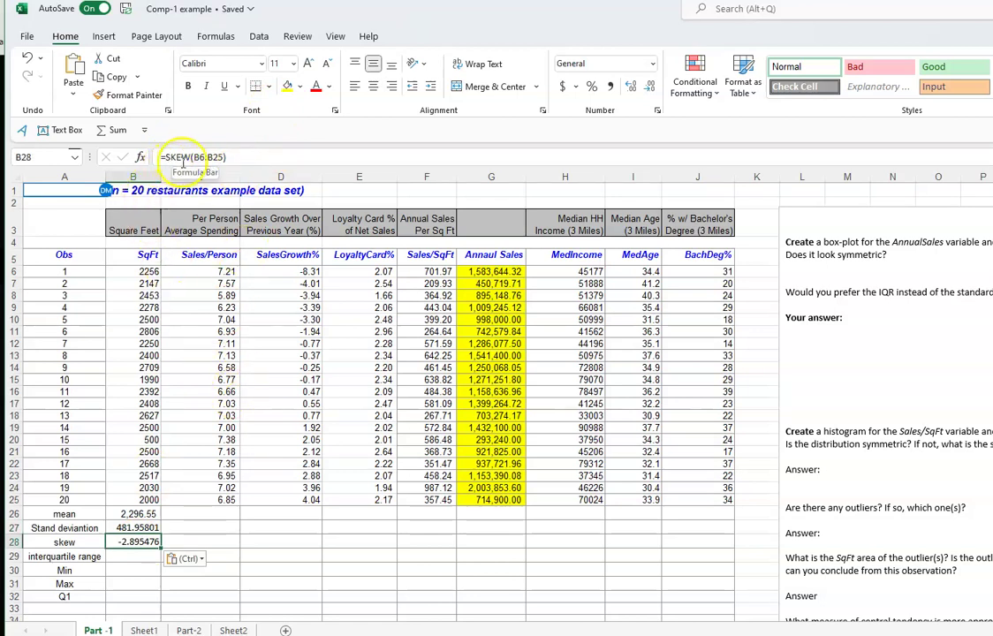
# Step: Copy the QUARTILE.INC difference formula from AC28 into B29 to calculate the SqFt interquartile range over B6:B25
pyautogui.click(132, 558)
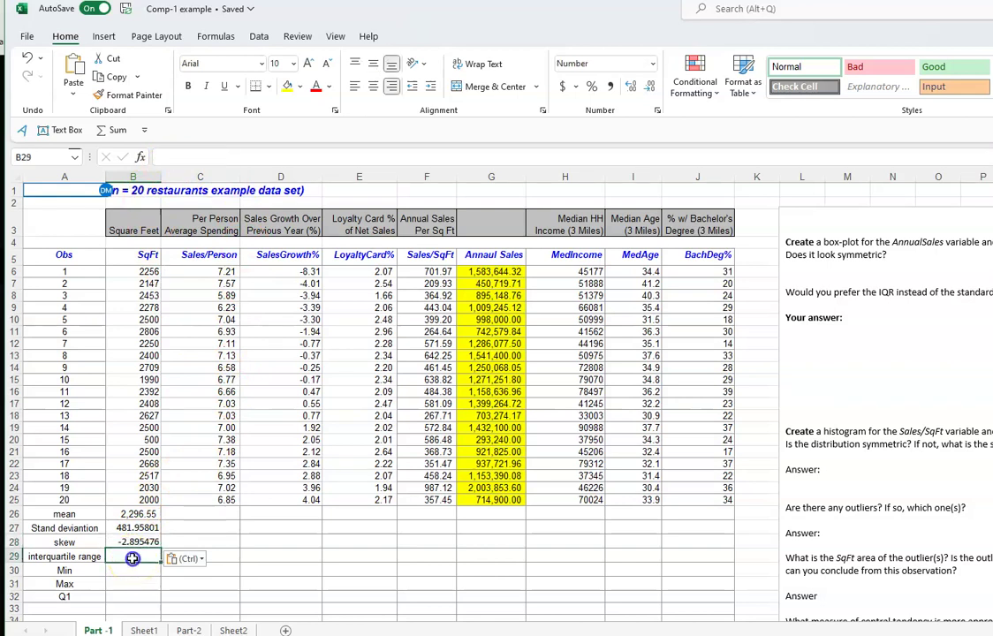
pyautogui.hotkey('ctrl', 'z')
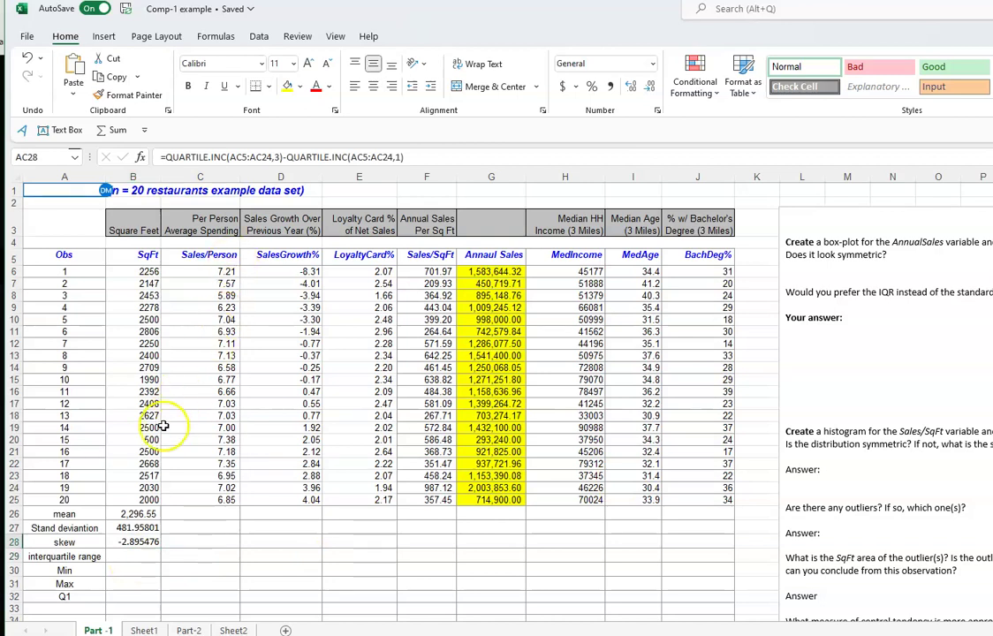
pyautogui.click(137, 556)
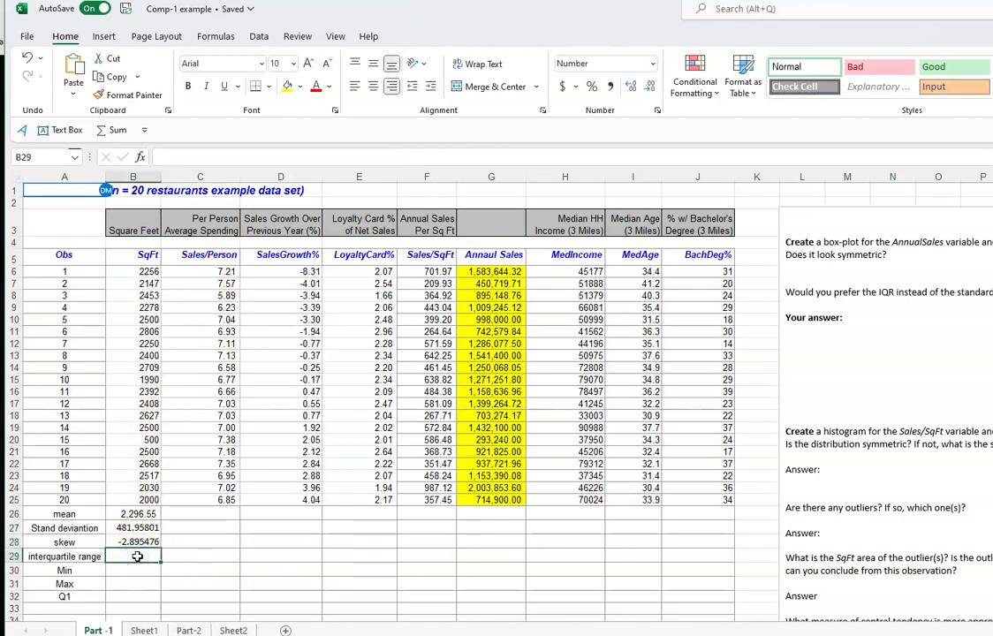
pyautogui.hotkey('ctrl', 'v')
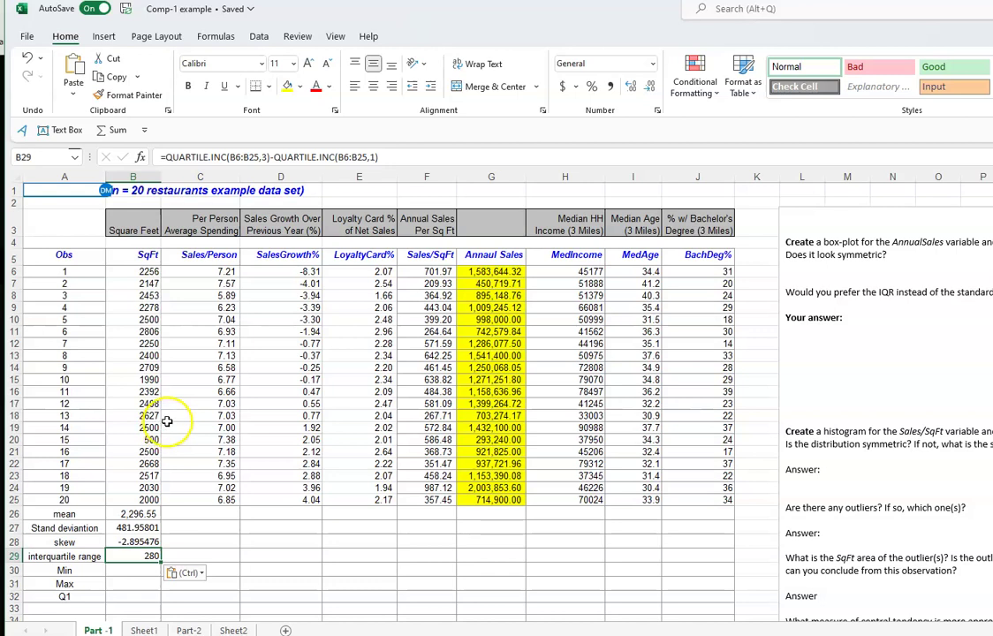
pyautogui.press('Escape')
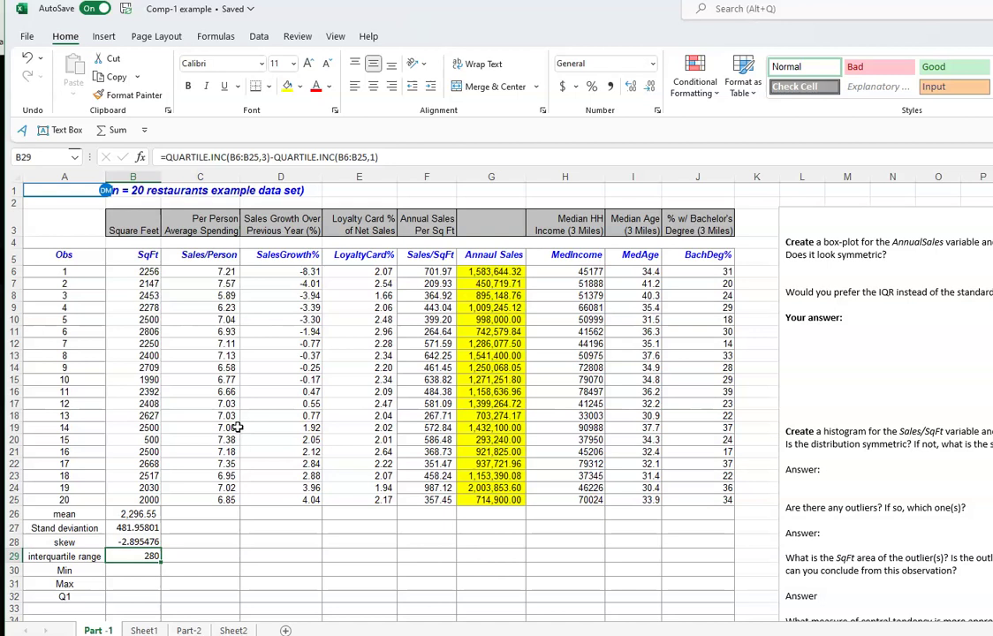
# Step: Calculate the SqFt minimum in B30 with =MIN(B6:B25)
pyautogui.press('Down')
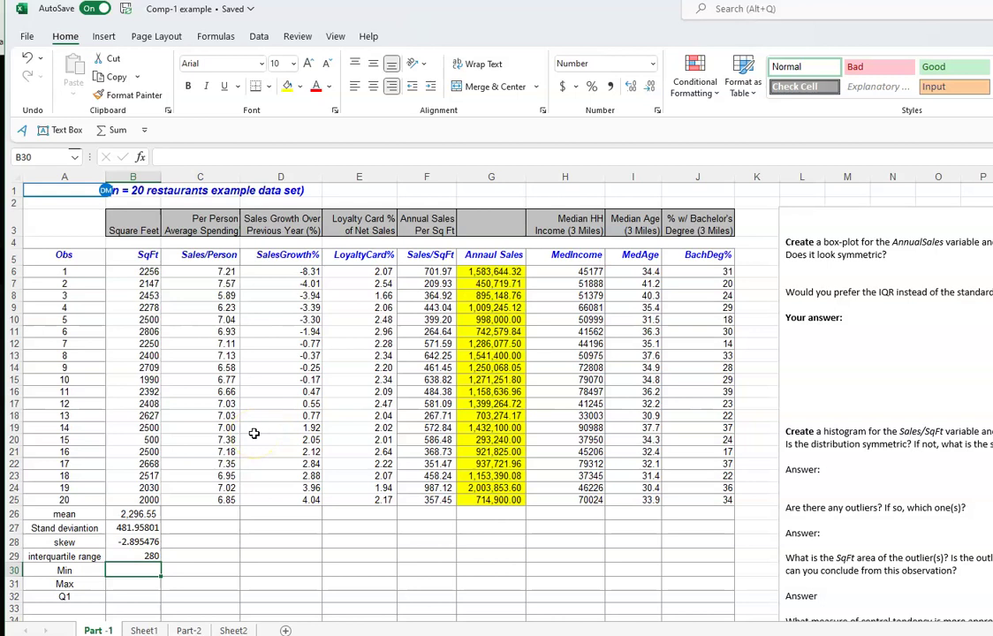
pyautogui.write('=M')
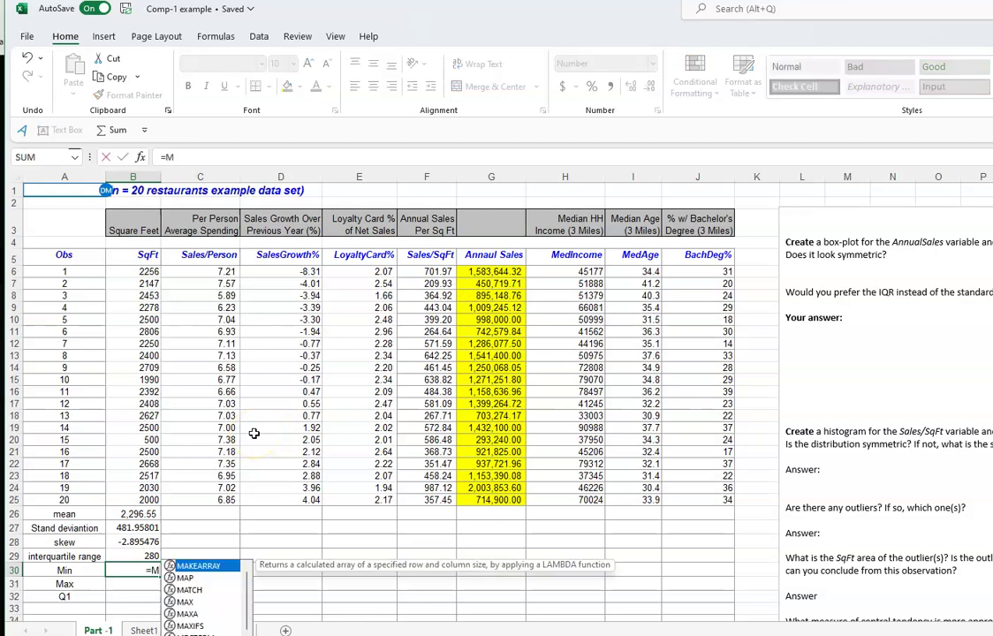
pyautogui.write('in')
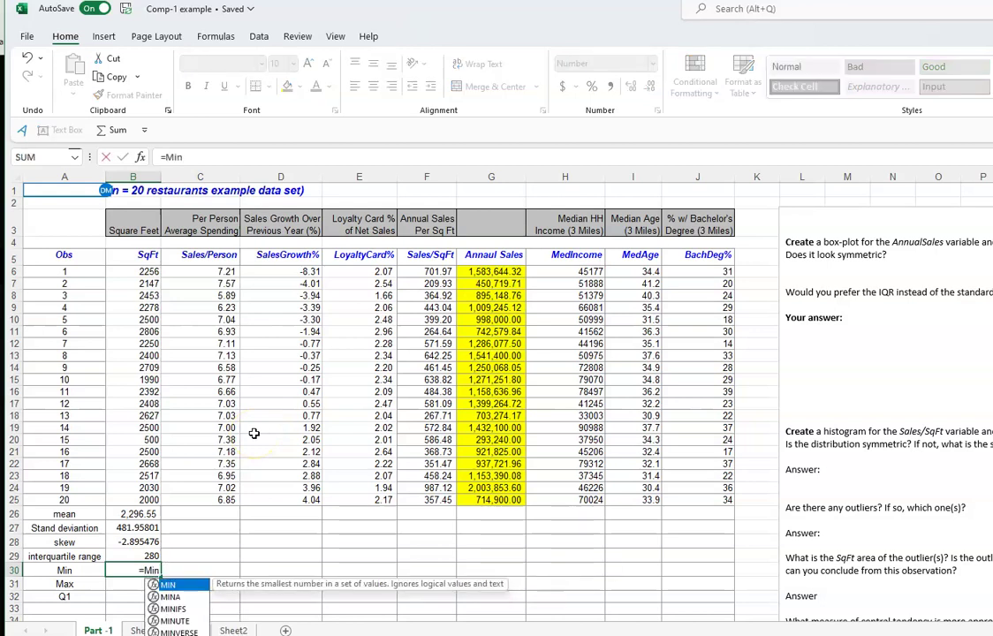
pyautogui.write('(')
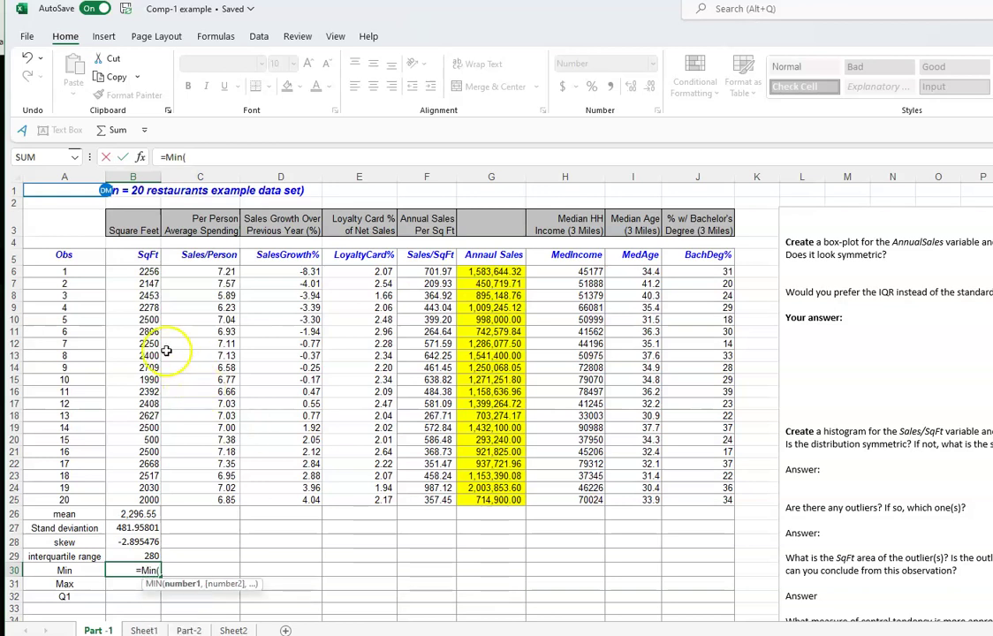
pyautogui.moveTo(142, 277); pyautogui.dragTo(143, 502)
pyautogui.write(')')
pyautogui.press('Return')
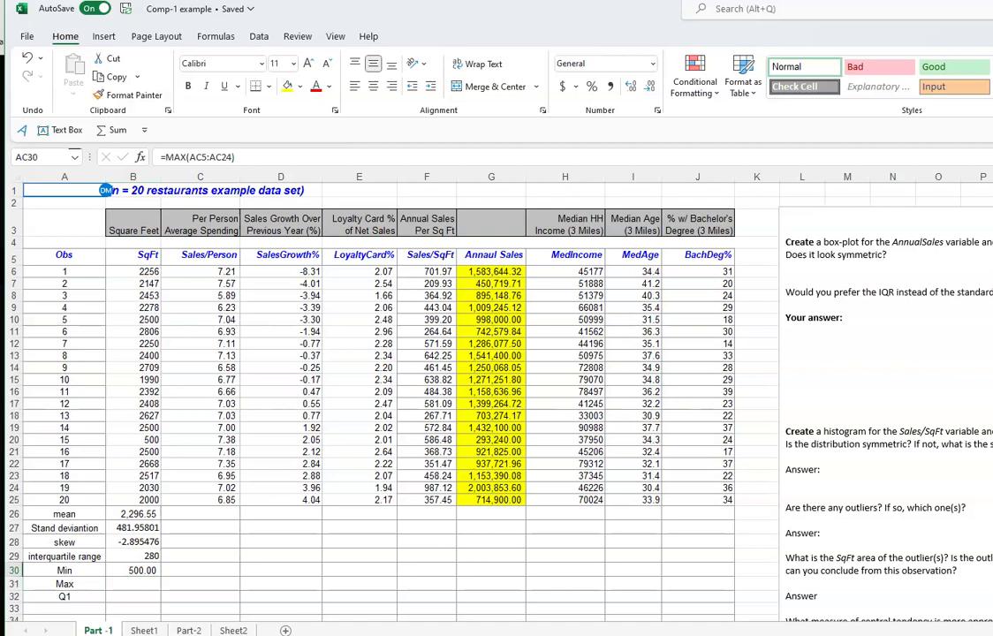
# Step: Copy the MAX formula from AC30 into B31 so it calculates the SqFt maximum over B6:B25
pyautogui.hotkey('ctrl', 'c')
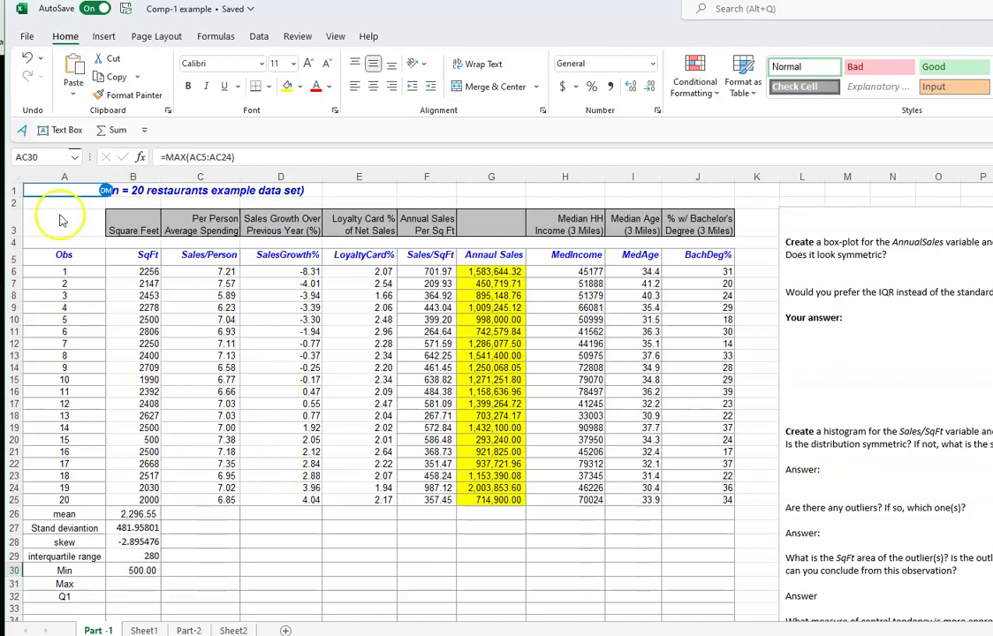
pyautogui.click(133, 584)
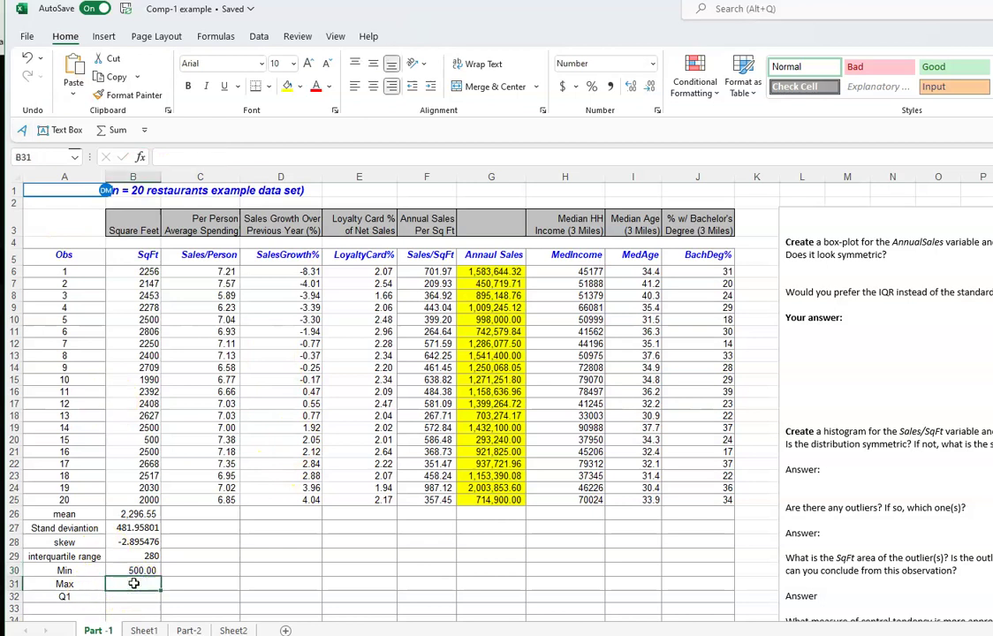
pyautogui.hotkey('ctrl', 'v')
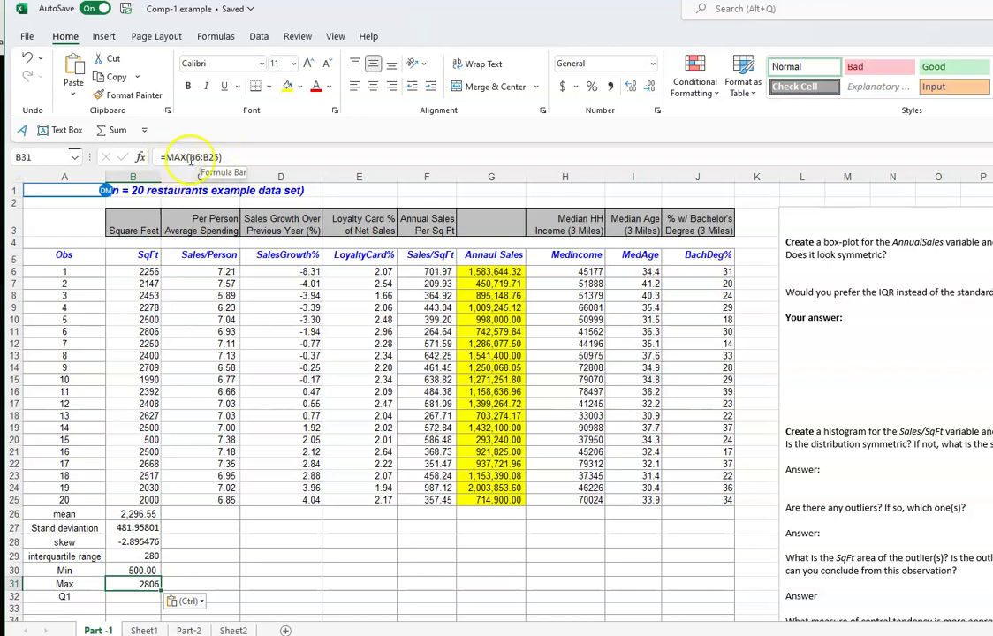
# Step: Copy the QUARTILE.INC formula from AC31 into B32 so it calculates the SqFt first quartile over B6:B25
pyautogui.click(133, 597)
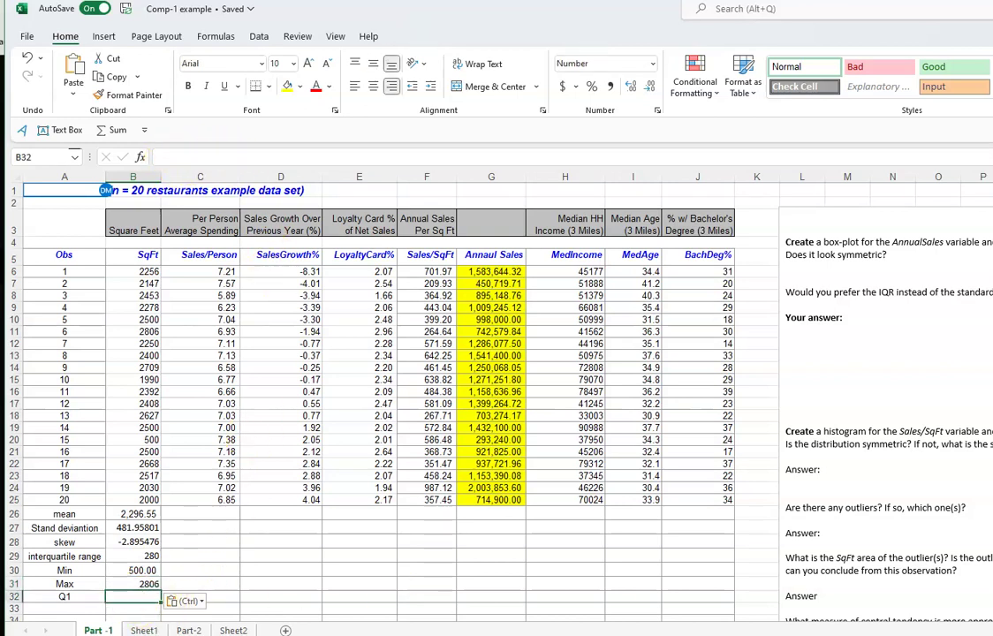
pyautogui.hotkey('ctrl', 'z')
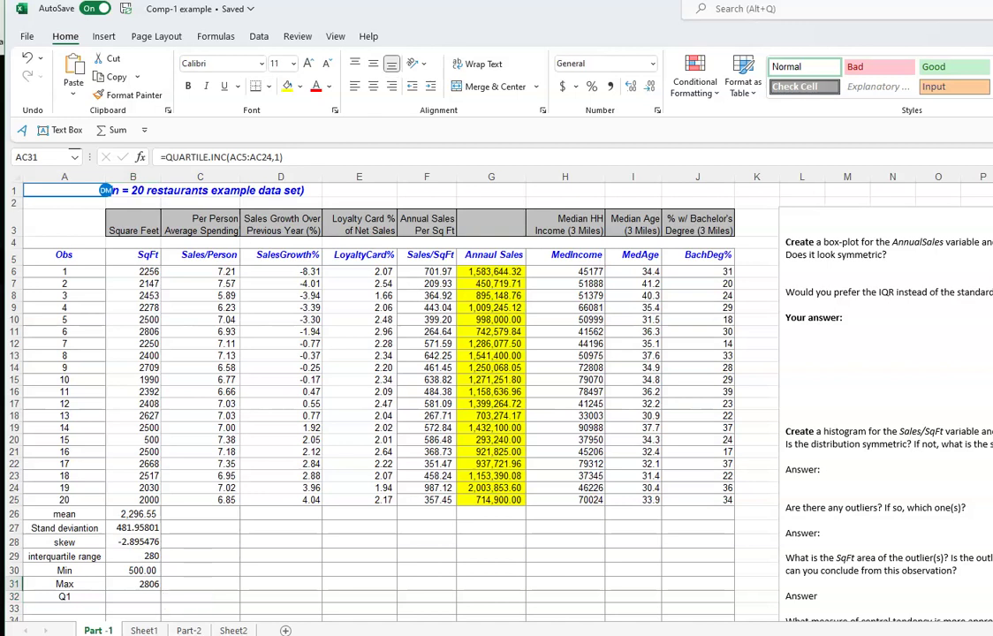
pyautogui.click(139, 597)
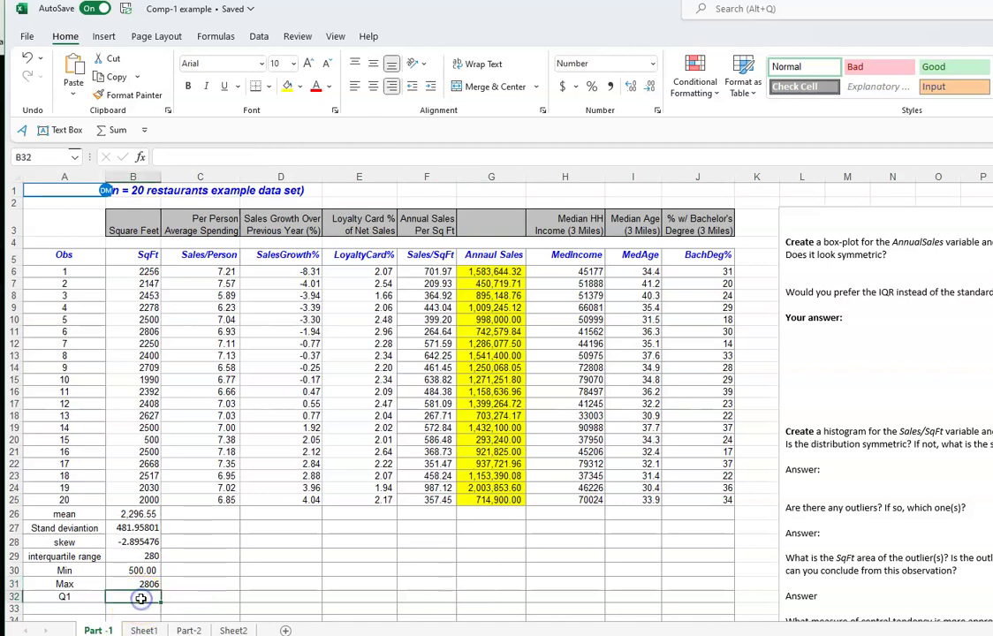
pyautogui.hotkey('ctrl', 'v')
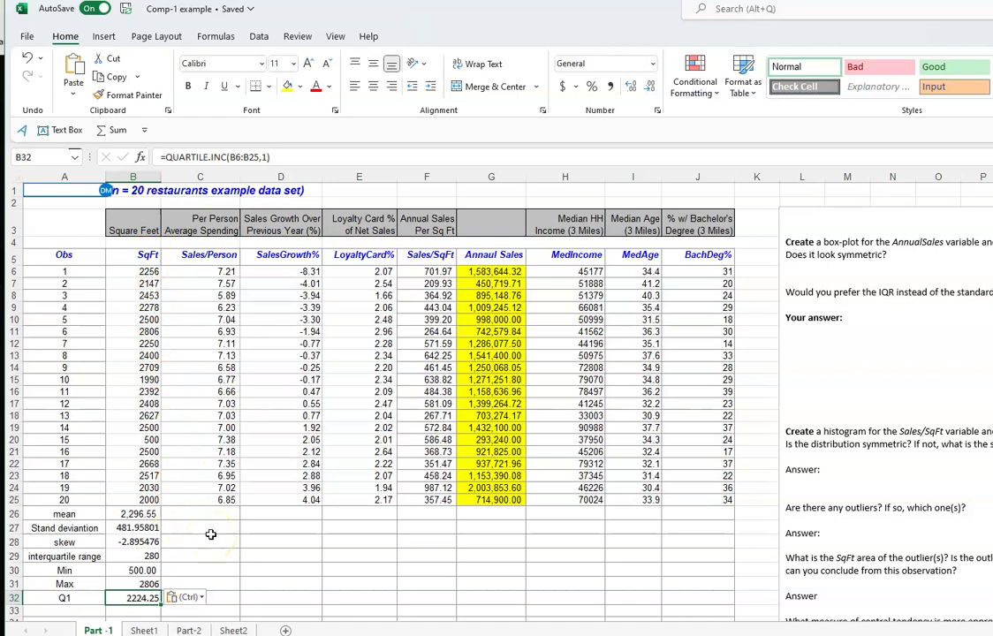
# Step: Fill the SqFt statistics formulas in B26:B32 across to column J for all the other variables
pyautogui.click(156, 514)
pyautogui.moveTo(156, 513); pyautogui.dragTo(144, 599)
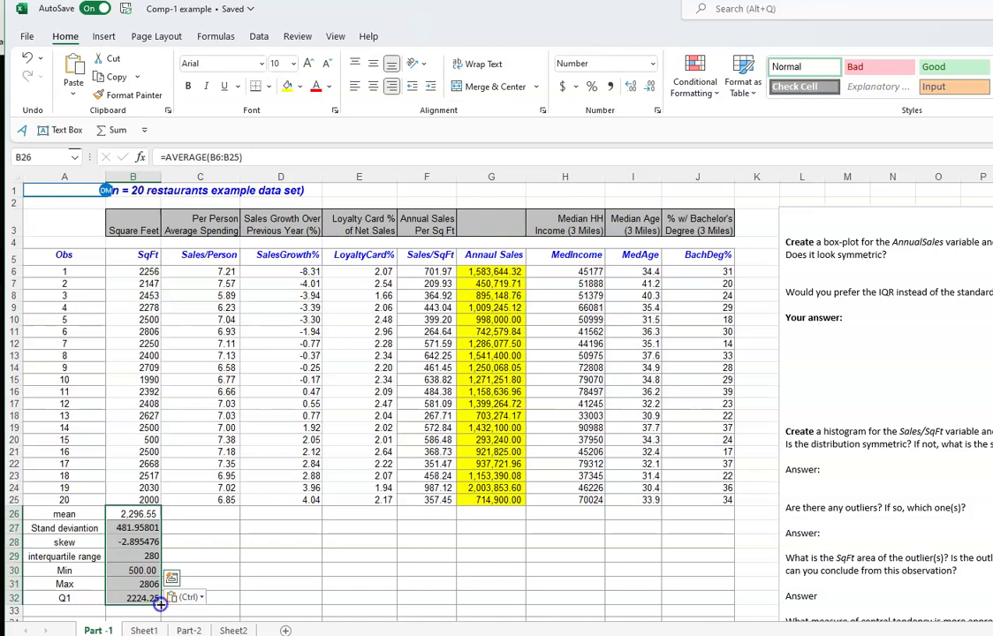
pyautogui.moveTo(160, 604); pyautogui.dragTo(705, 567)
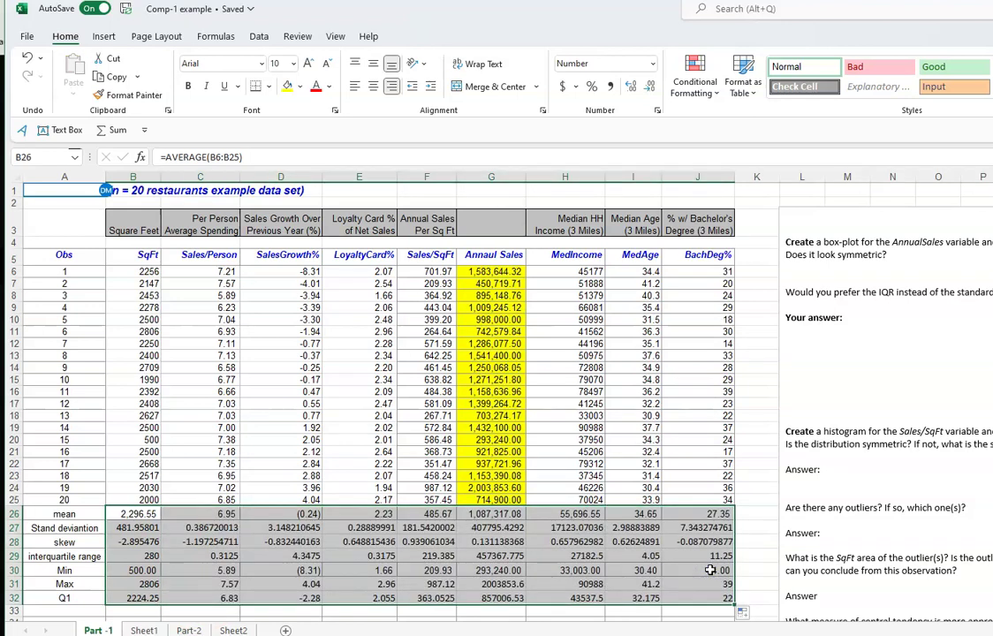
# Step: Check the box-plot requirement on the browser's assignment page and insert a Box & Whisker chart of the Annaul Sales data in G5:G25
pyautogui.scroll(-1, 711, 570)
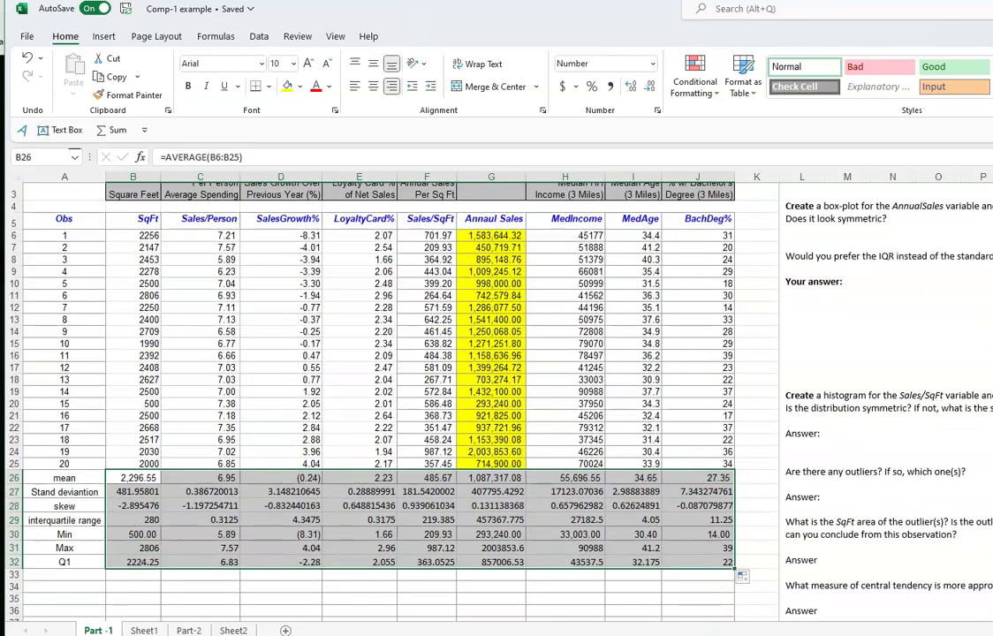
pyautogui.hotkey('alt', 'Tab')
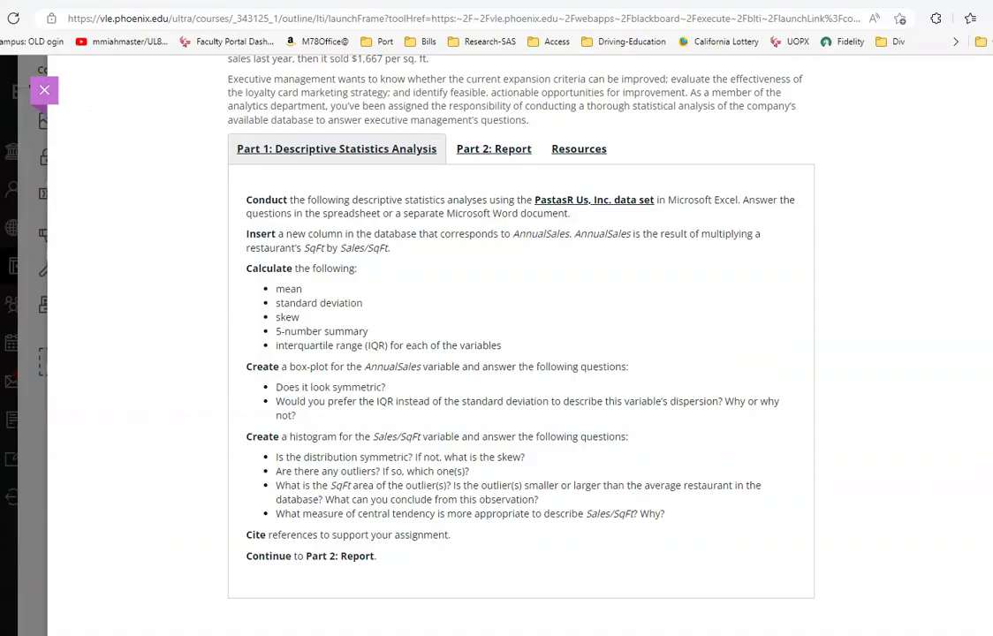
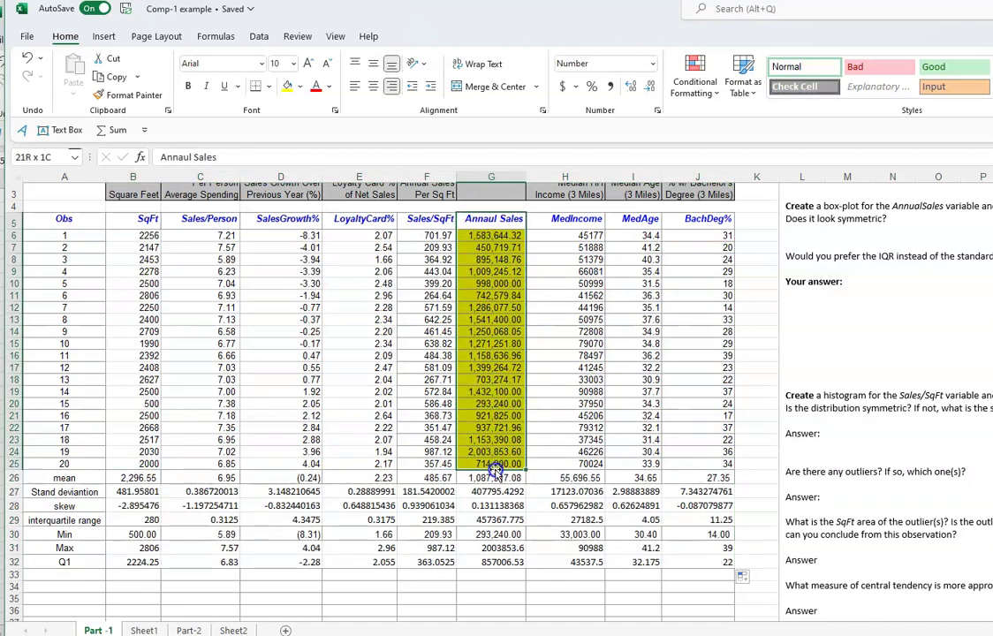
pyautogui.click(103, 38)
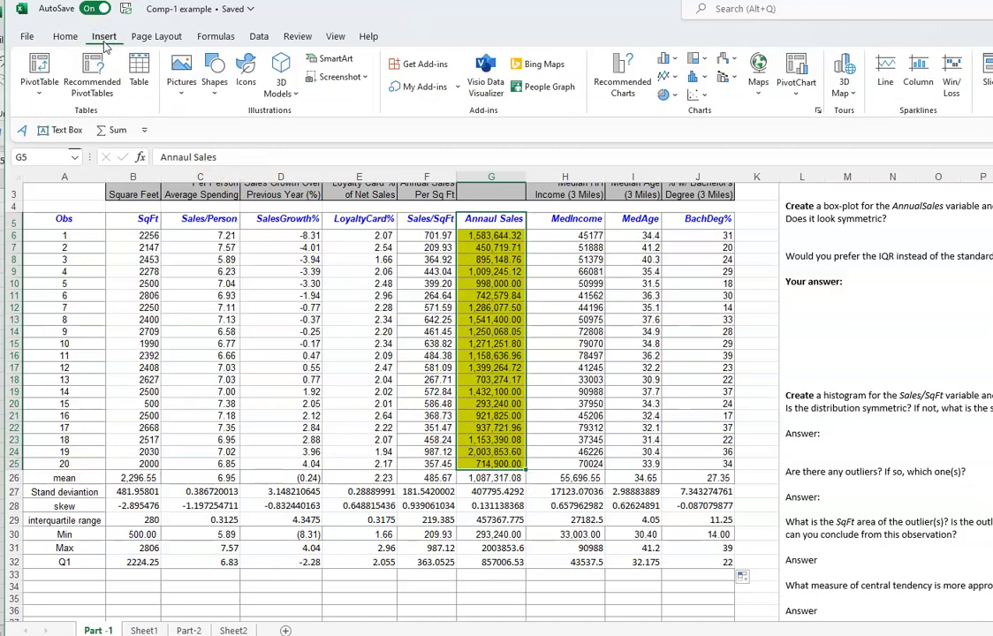
pyautogui.click(624, 99)
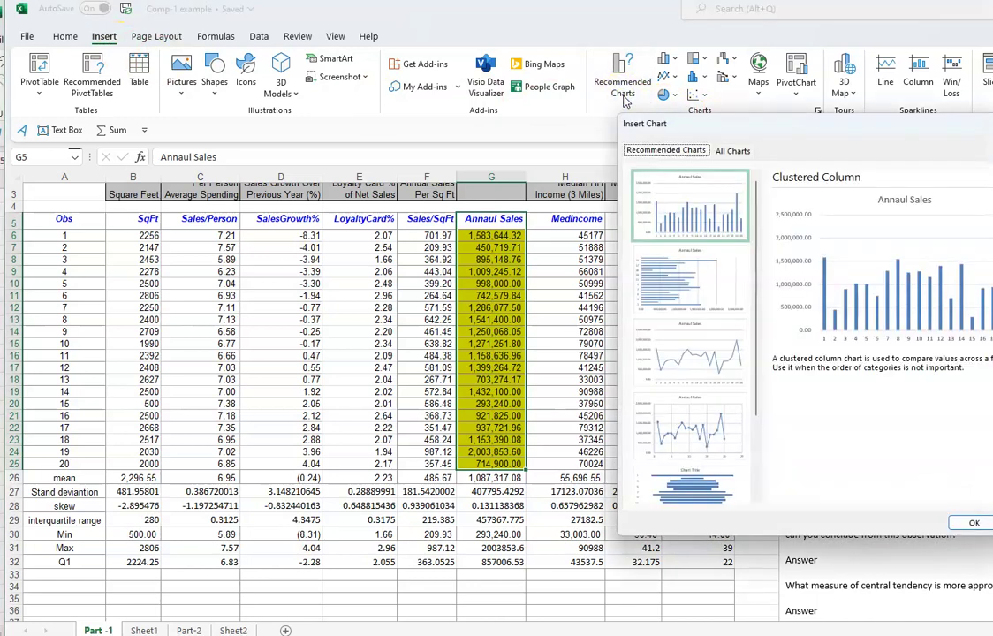
pyautogui.click(732, 151)
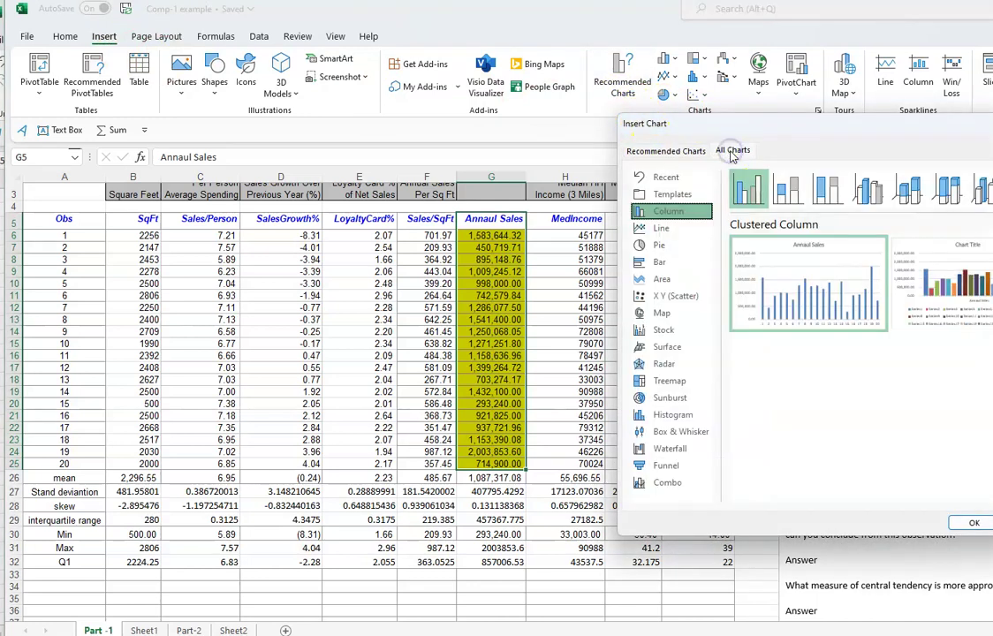
pyautogui.click(683, 432)
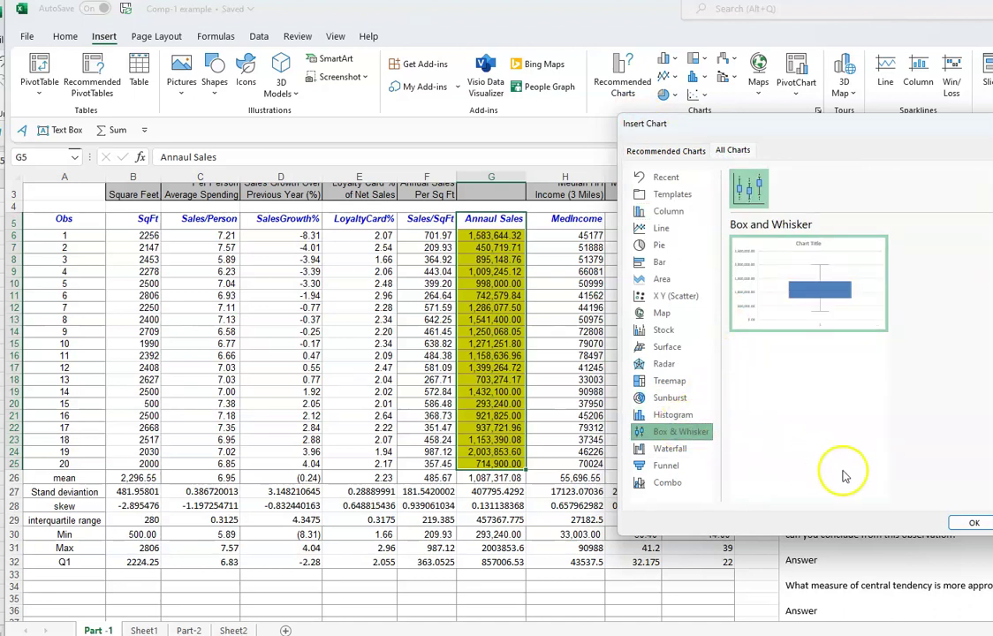
pyautogui.click(967, 523)
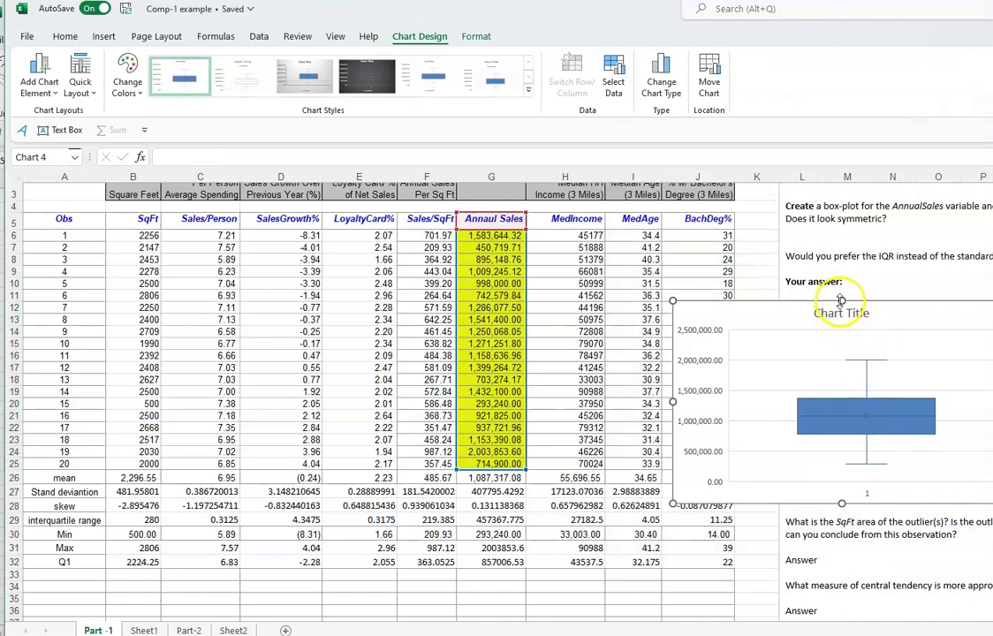
pyautogui.moveTo(787, 310); pyautogui.dragTo(509, 324)
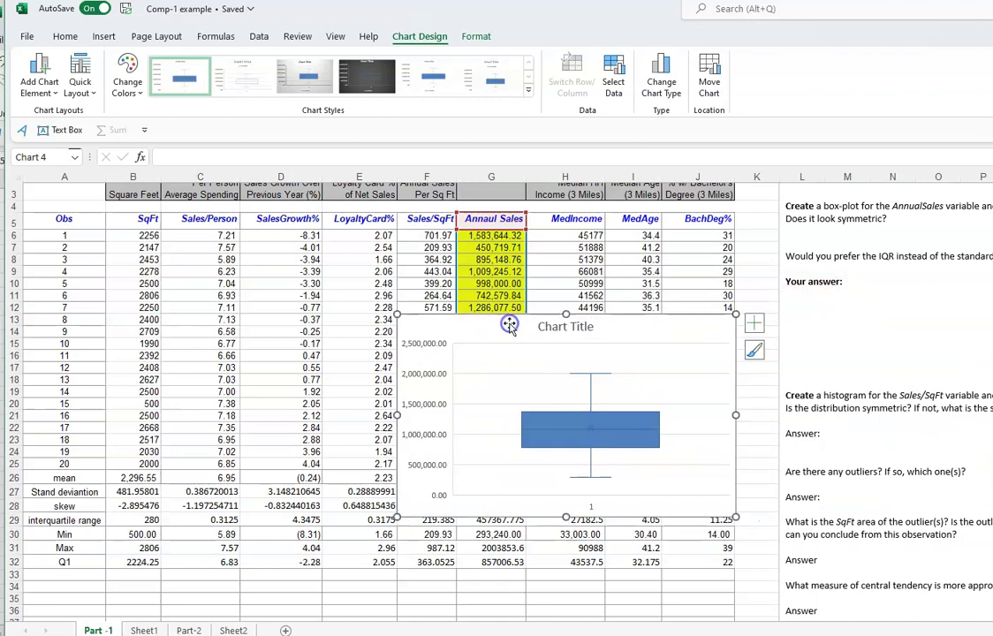
# Step: Replace the box plot's placeholder title with "Annual Sales"
pyautogui.click(594, 329)
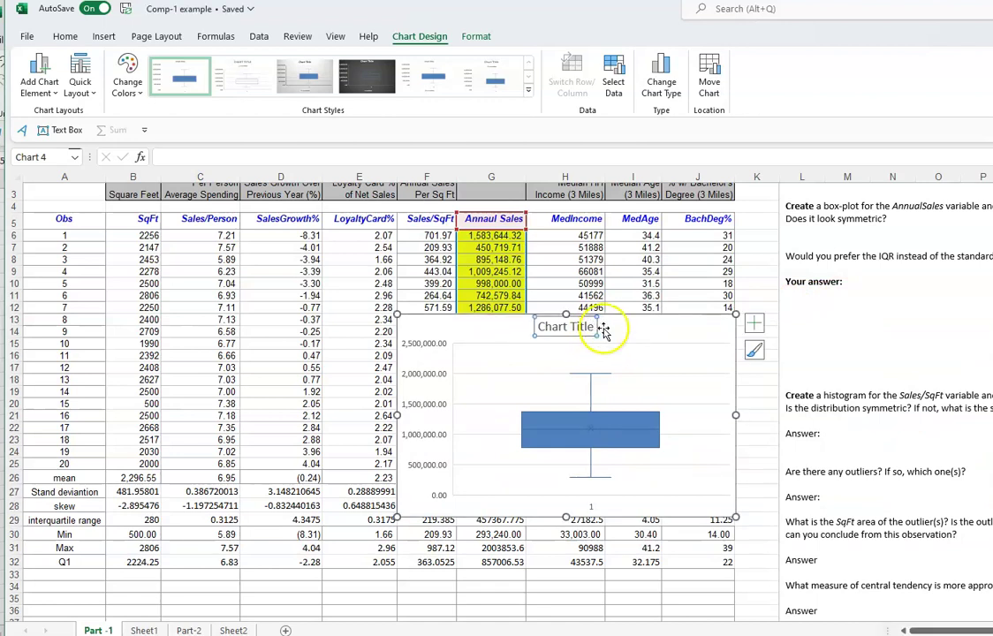
pyautogui.click(591, 326)
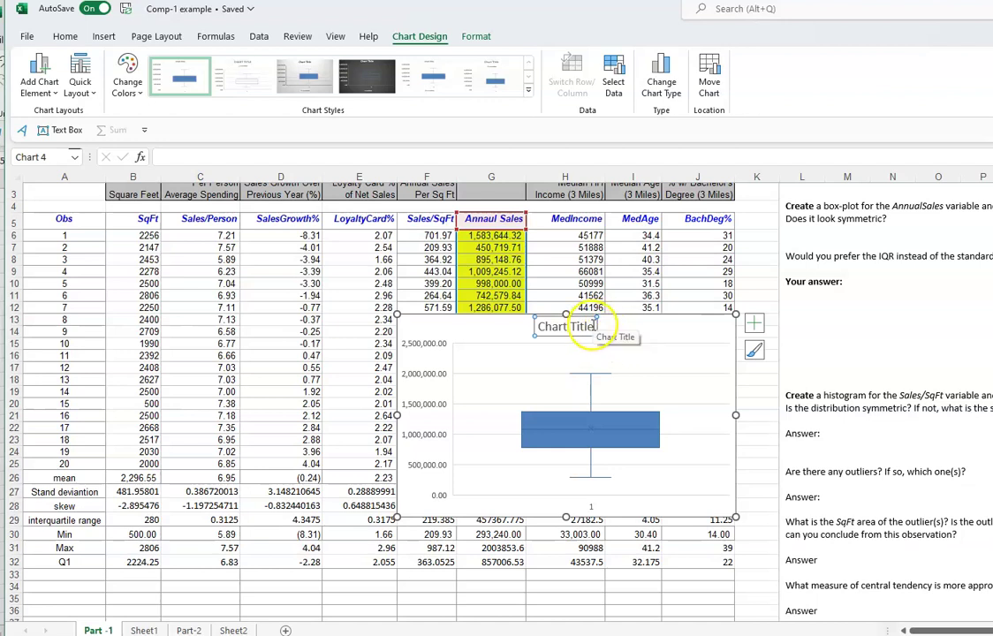
pyautogui.press('BackSpace')
pyautogui.press('BackSpace')
pyautogui.press('BackSpace')
pyautogui.press('BackSpace')
pyautogui.press('BackSpace')
pyautogui.press('BackSpace')
pyautogui.press('BackSpace')
pyautogui.press('BackSpace')
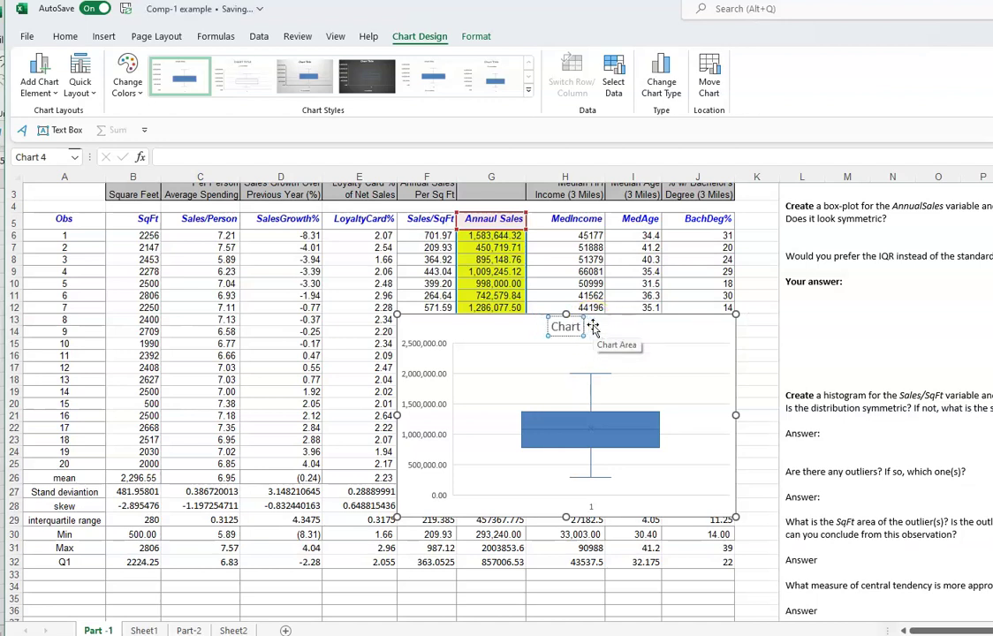
pyautogui.write('Annual S')
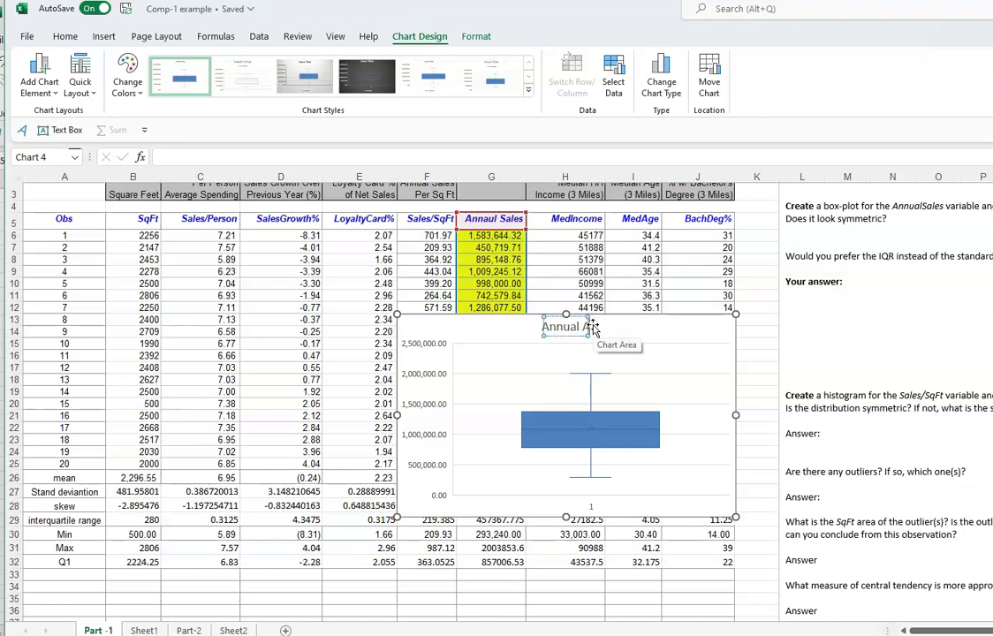
pyautogui.write('ales')
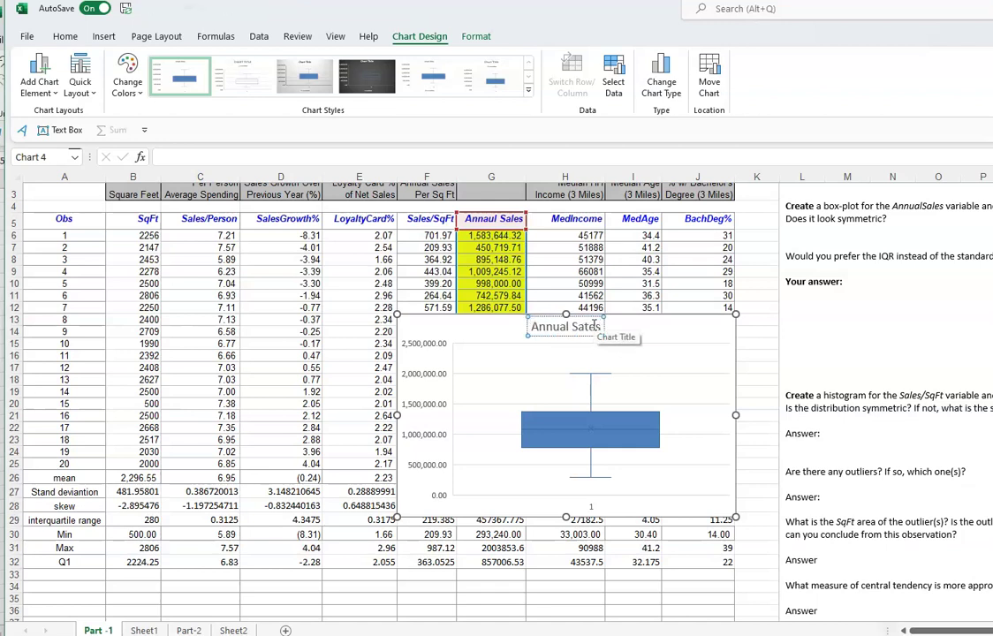
pyautogui.click(426, 287)
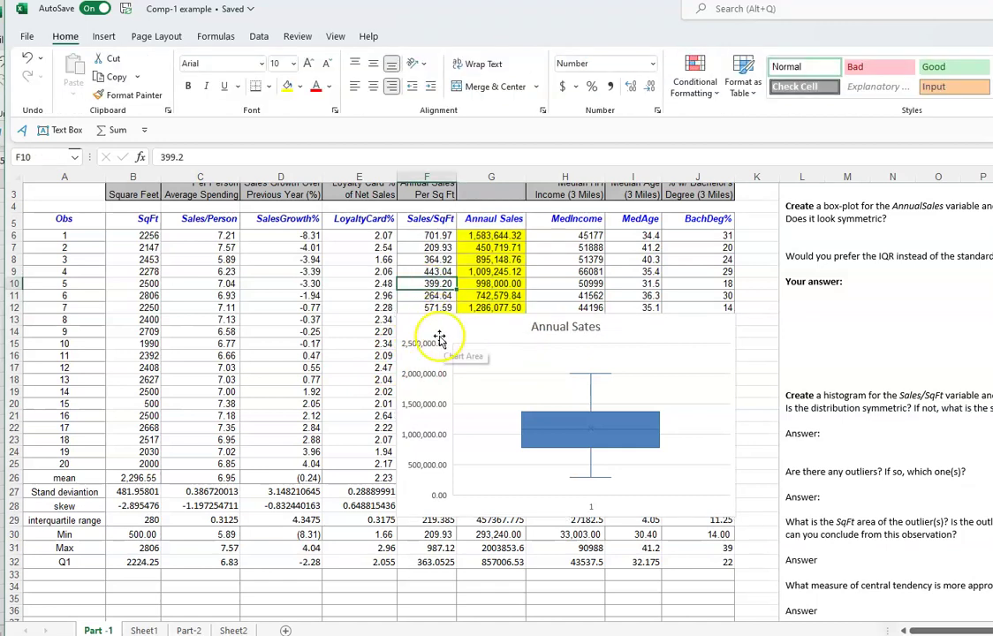
# Step: Move the Annual Sales box plot below the statistics table, starting around row 33 in column A
pyautogui.click(439, 337)
pyautogui.moveTo(439, 337); pyautogui.dragTo(87, 596)
pyautogui.scroll(-2, 427, 558)
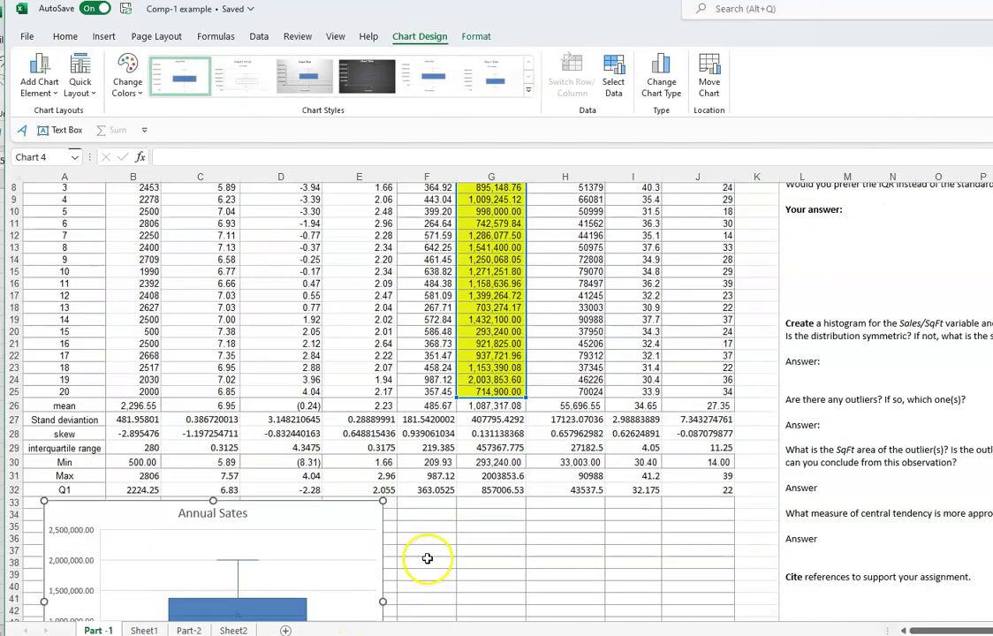
pyautogui.scroll(-4, 427, 558)
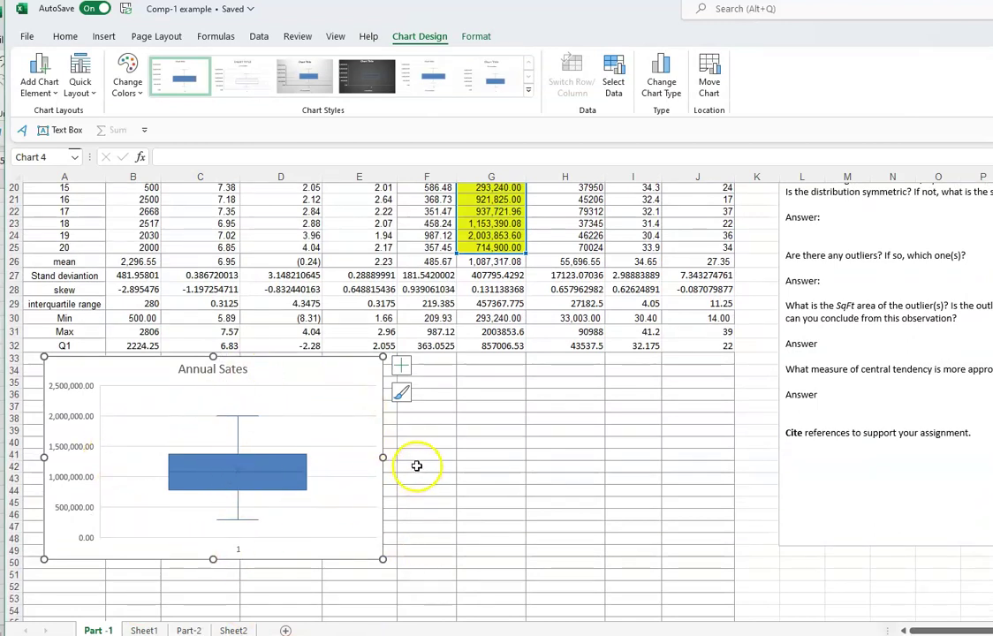
# Step: Review the Part 1 assignment requirements in the browser against the worksheet's statistics and box plot
pyautogui.hotkey('alt', 'Tab')
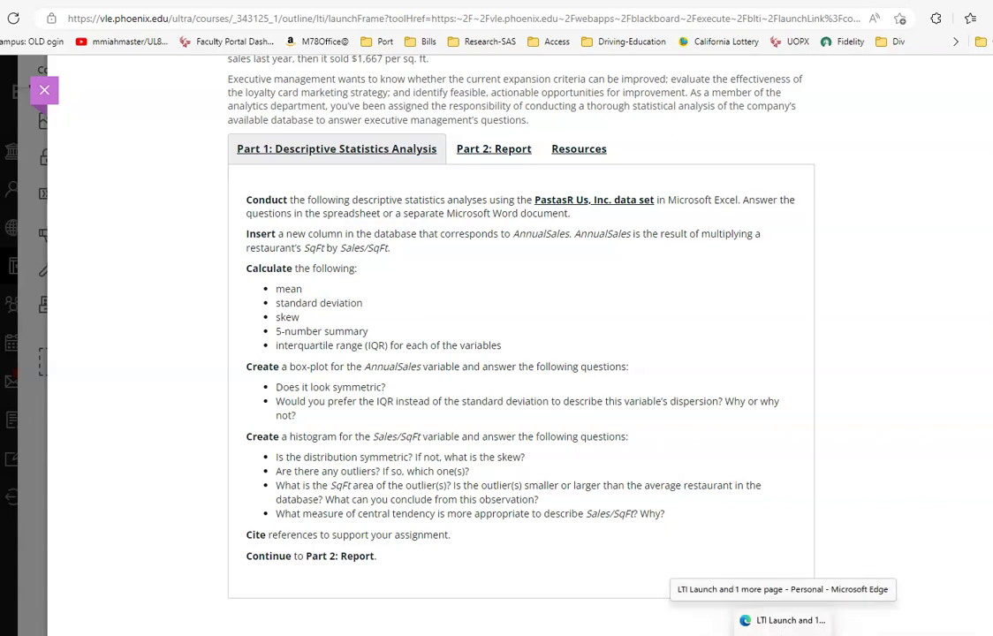
pyautogui.hotkey('alt', 'Tab')
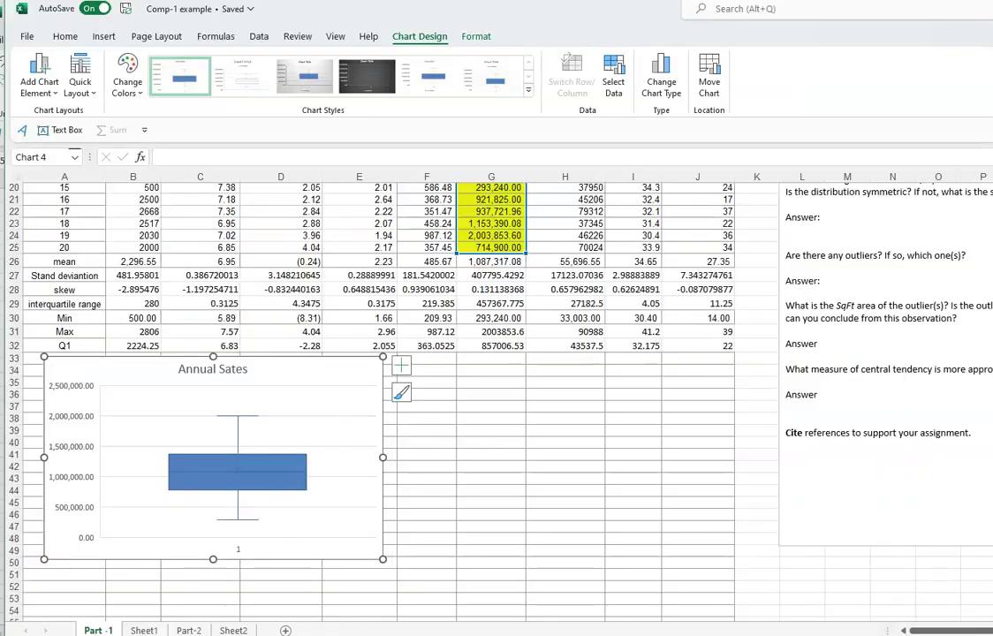
pyautogui.scroll(6, 592, 543)
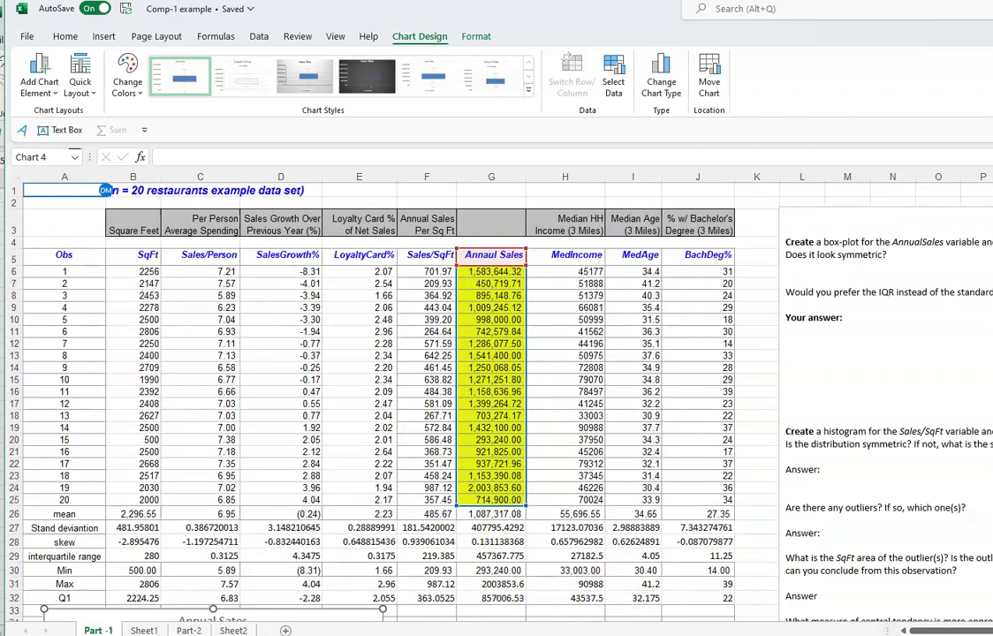
pyautogui.hotkey('alt', 'Tab')
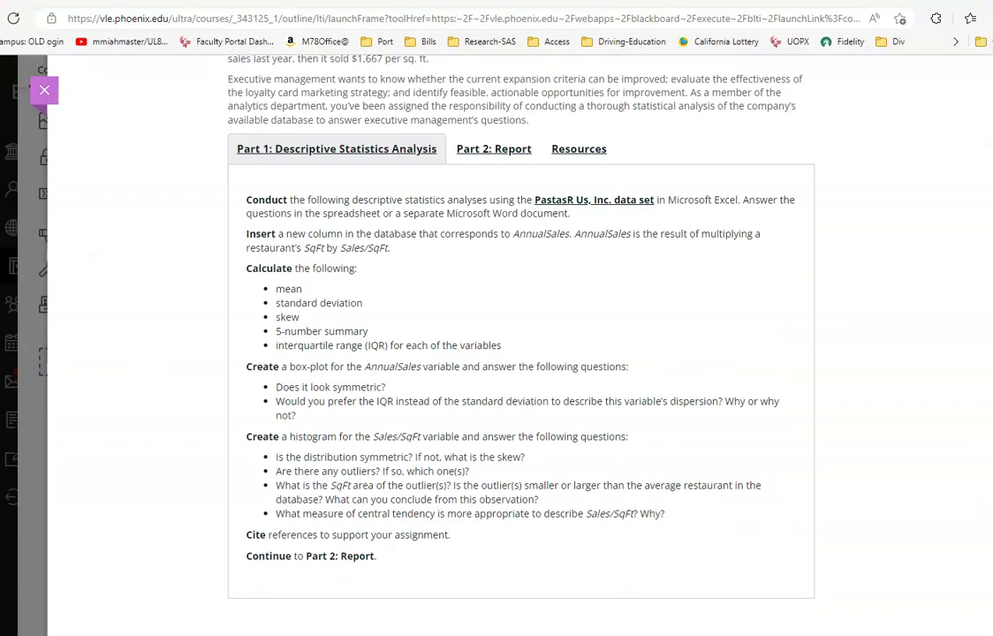
# Step: Return to the Excel workbook and insert a histogram of the Sales/SqFt data in F5:F25
pyautogui.hotkey('alt', 'Tab')
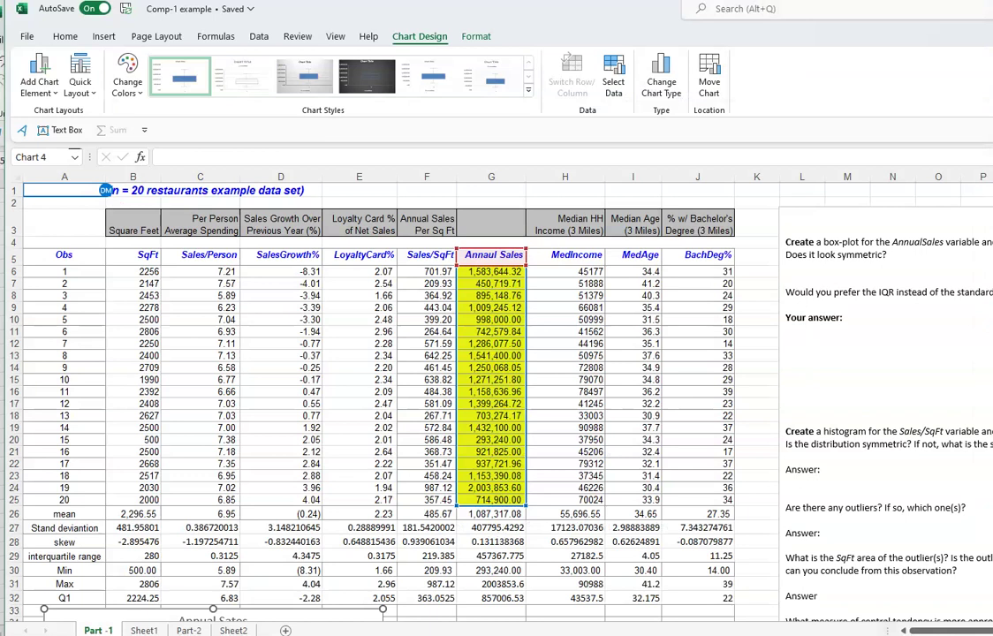
pyautogui.moveTo(430, 254); pyautogui.dragTo(414, 500)
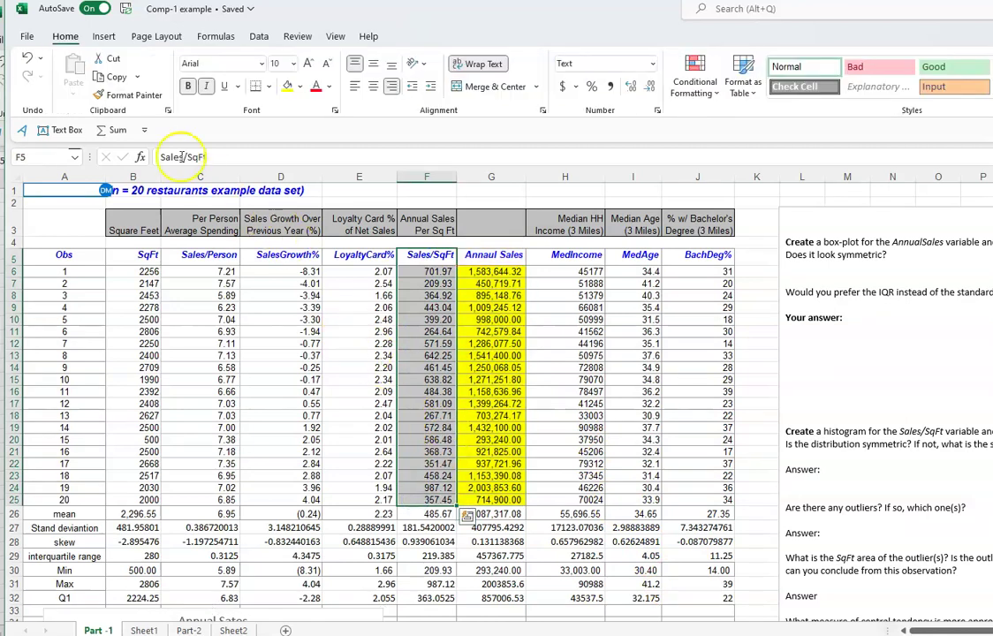
pyautogui.click(105, 36)
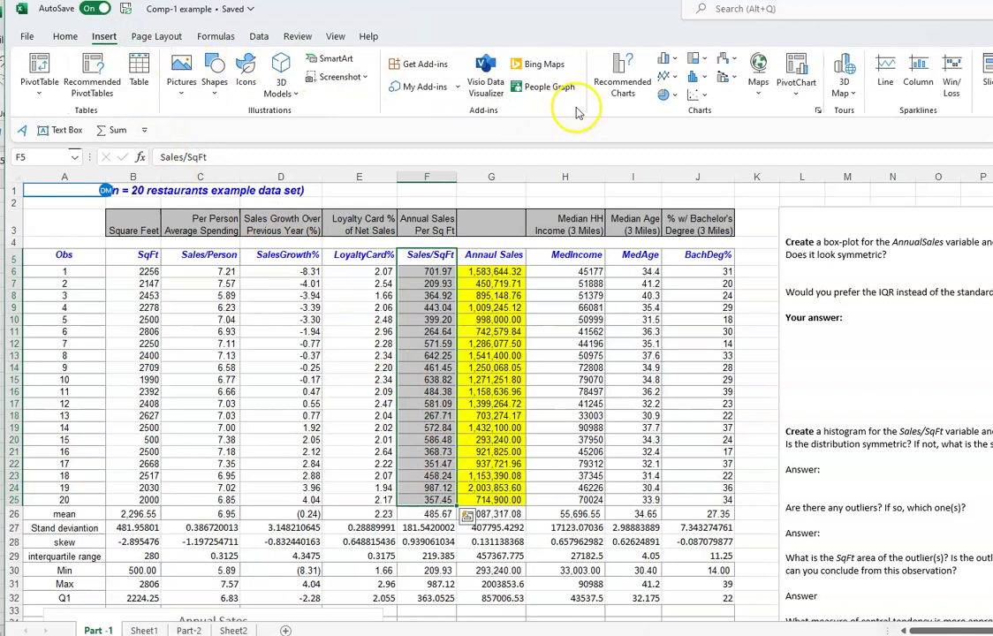
pyautogui.click(622, 88)
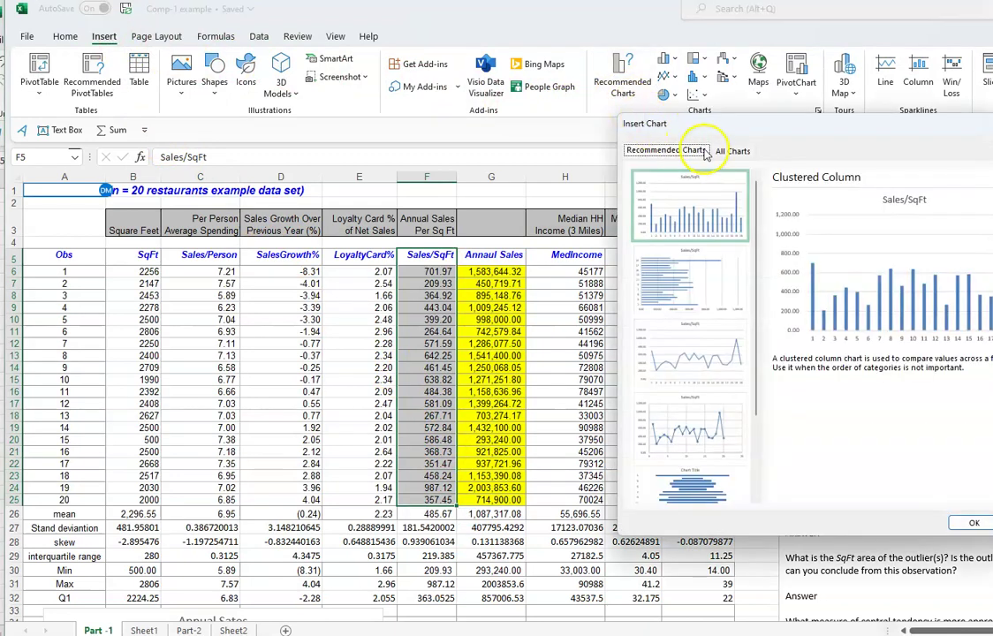
pyautogui.click(732, 154)
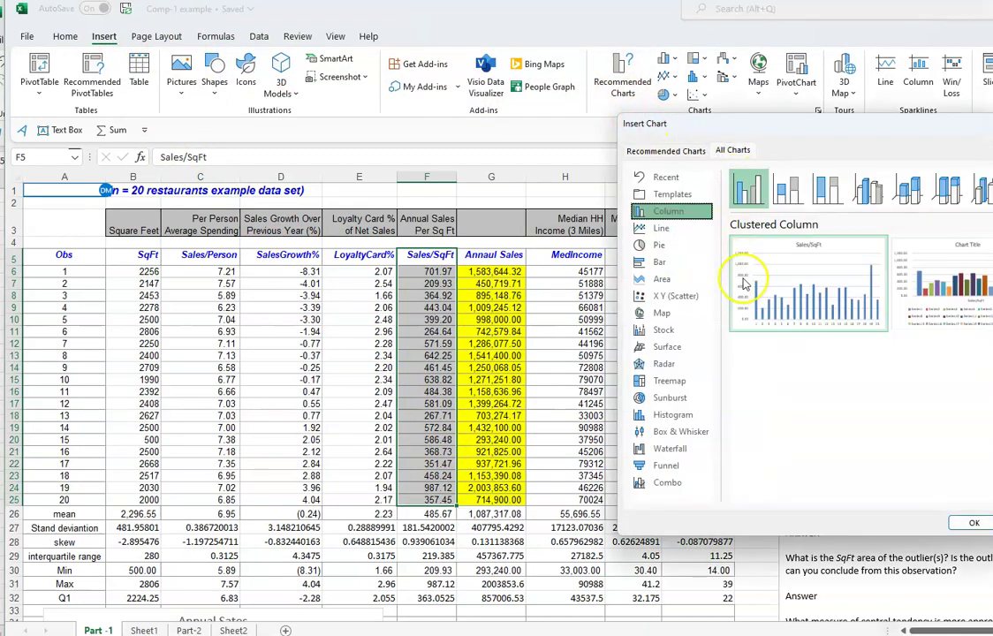
pyautogui.click(677, 417)
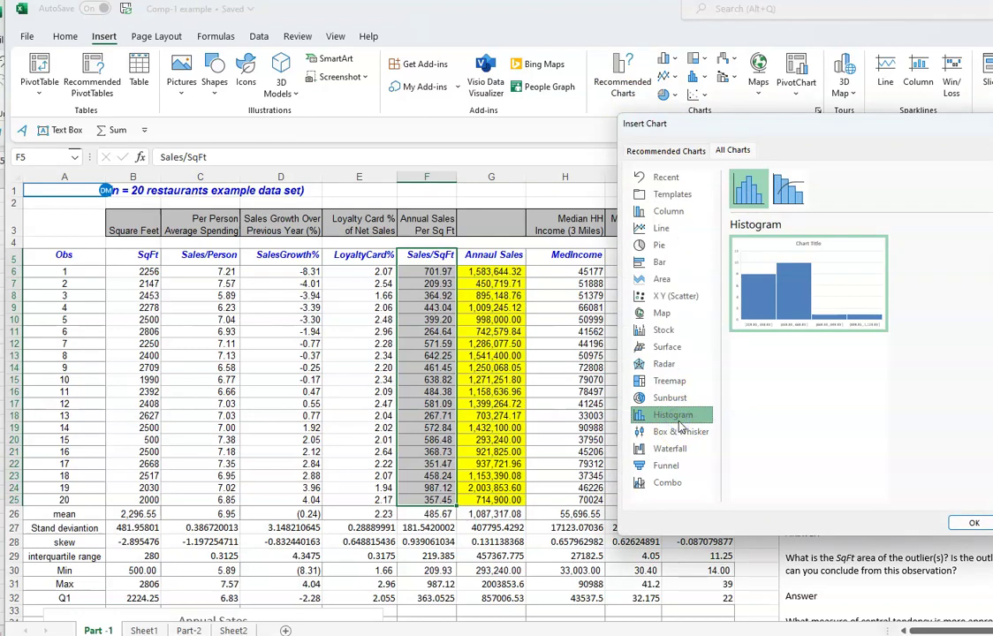
pyautogui.click(976, 523)
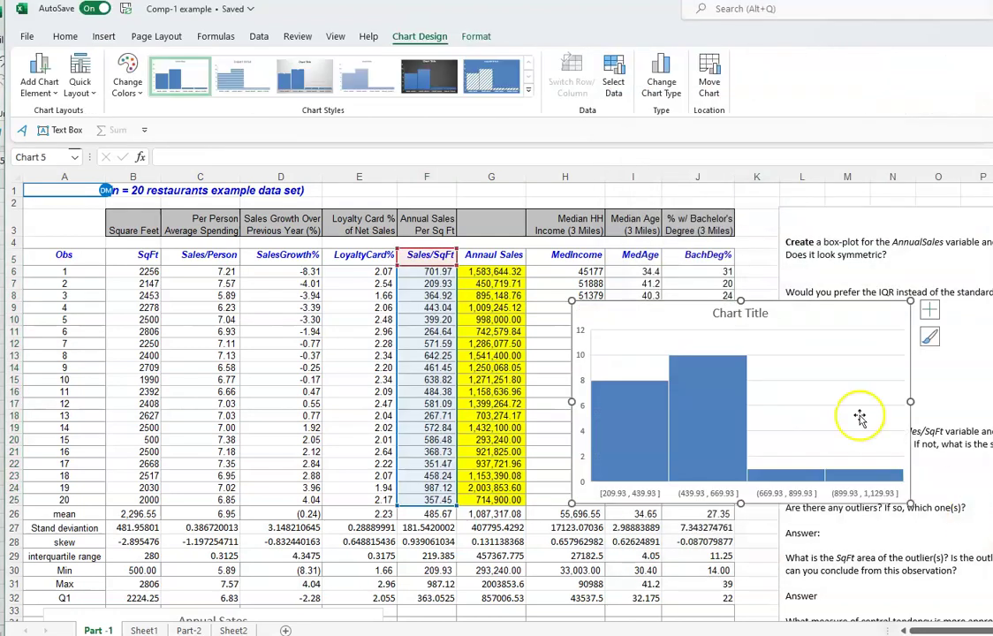
# Step: Replace the histogram's placeholder title with "Sales/SqFt"
pyautogui.click(770, 313)
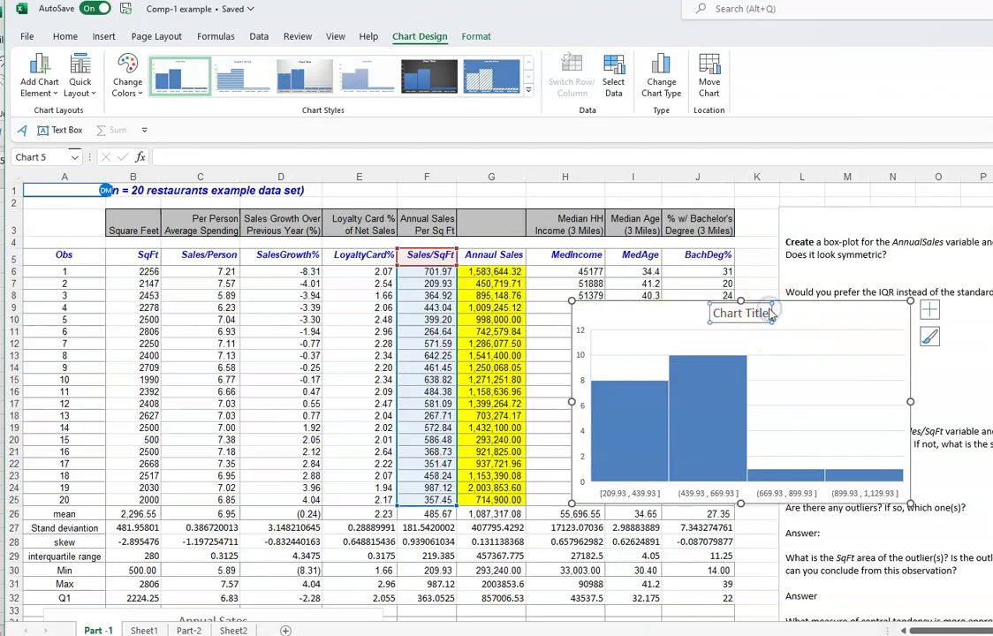
pyautogui.press('BackSpace')
pyautogui.press('BackSpace')
pyautogui.press('BackSpace')
pyautogui.press('BackSpace')
pyautogui.press('BackSpace')
pyautogui.press('BackSpace')
pyautogui.press('BackSpace')
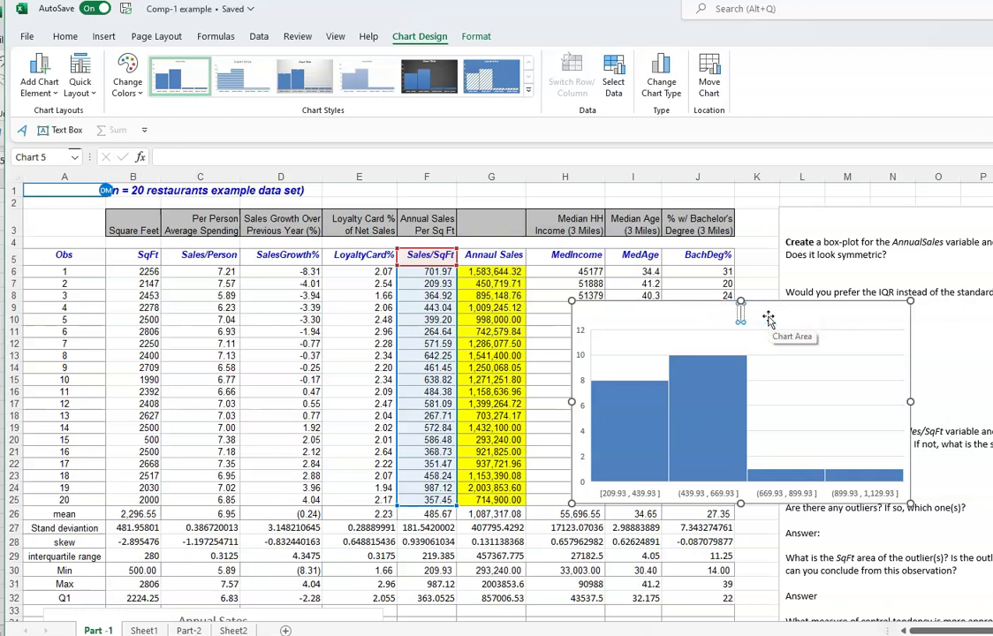
pyautogui.write('Sal')
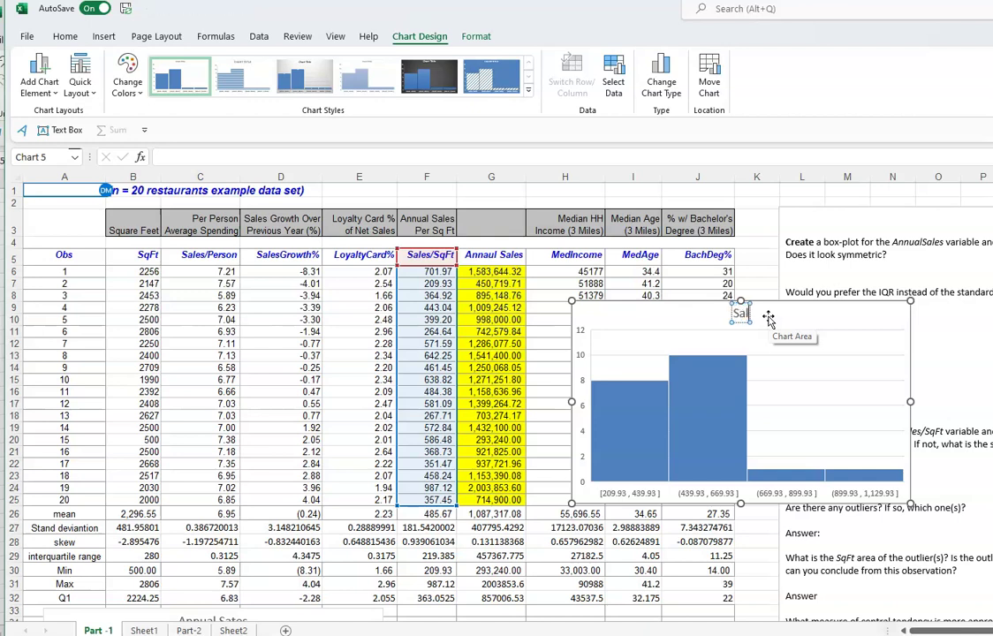
pyautogui.write('es')
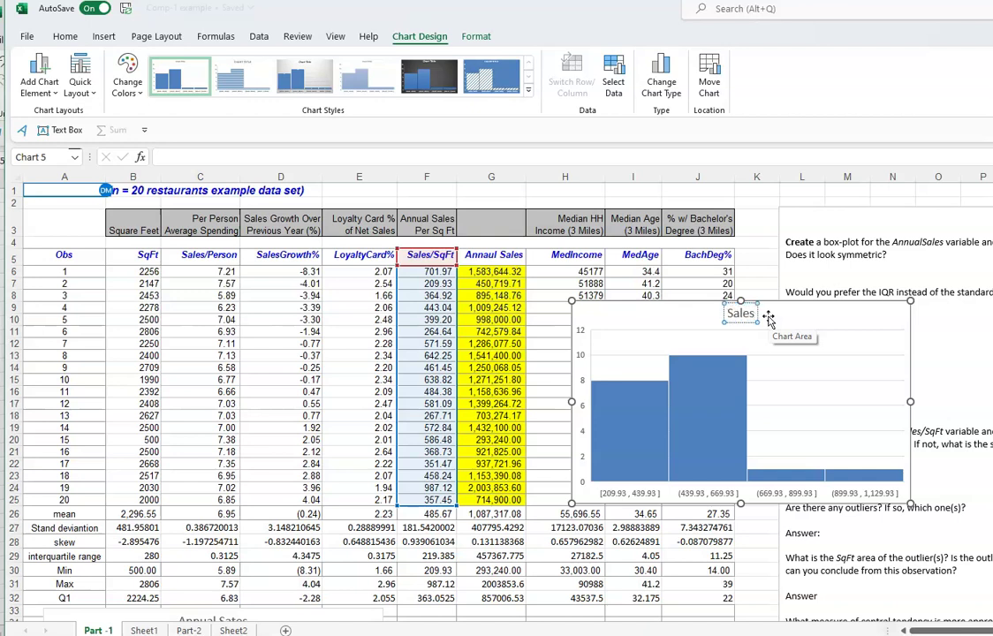
pyautogui.write('/S')
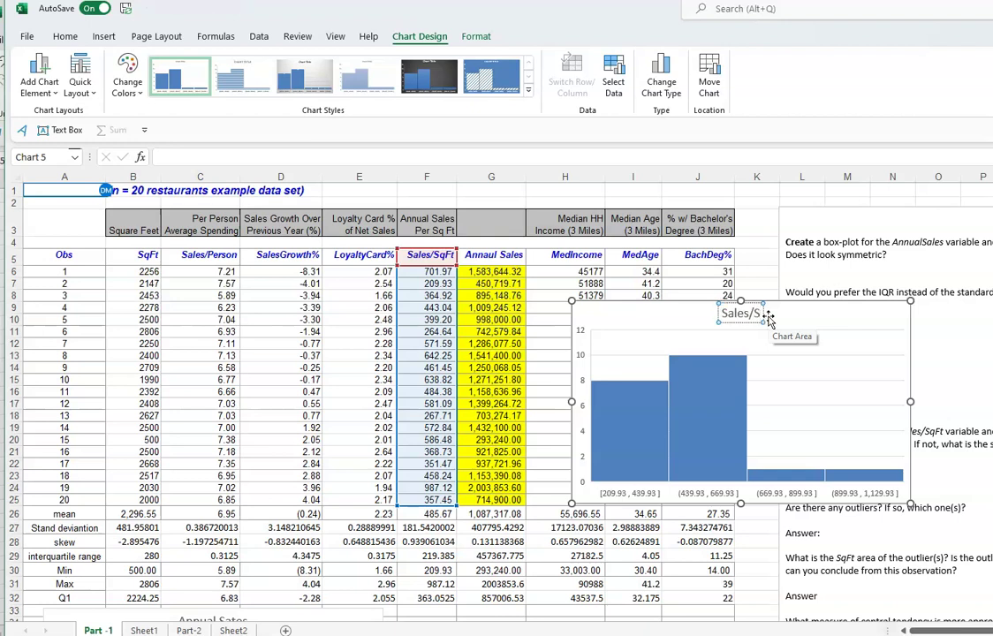
pyautogui.write('q')
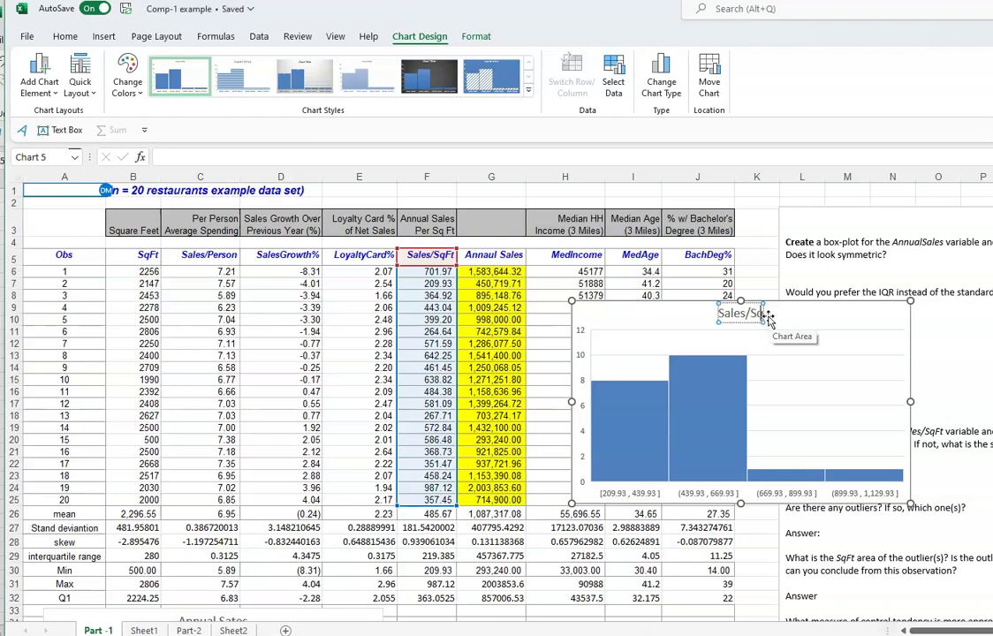
pyautogui.write('Ft')
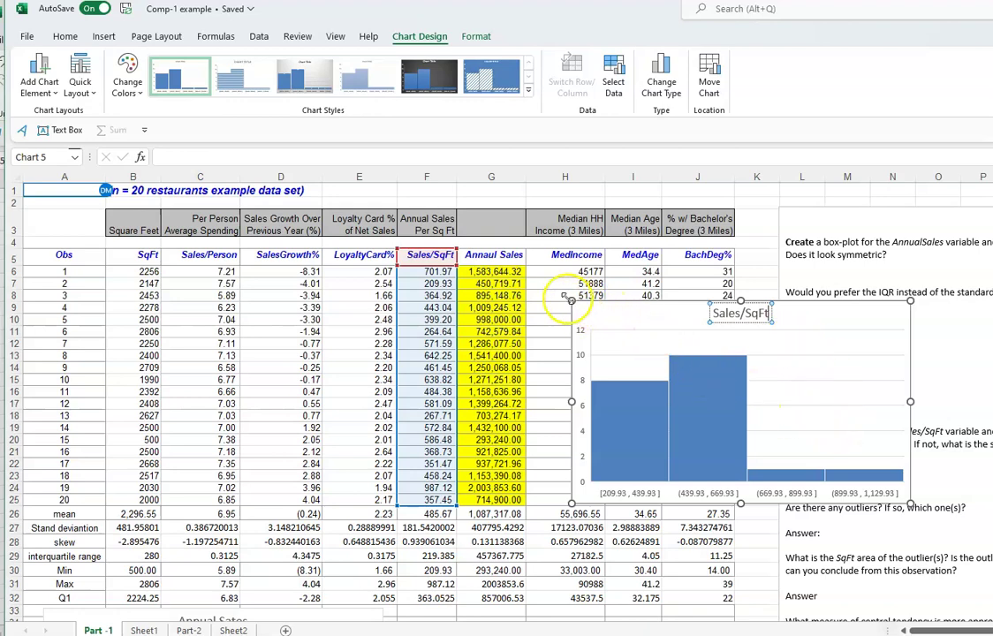
# Step: Move the Sales/SqFt histogram below the statistics table, alongside the Annual Sales box plot starting around row 33
pyautogui.scroll(-2, 596, 300)
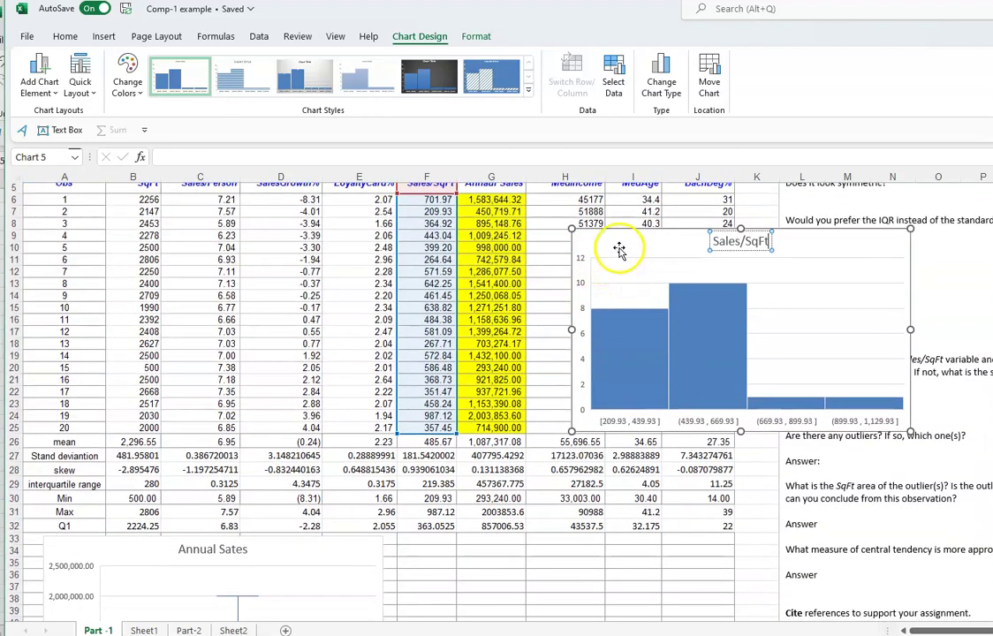
pyautogui.moveTo(623, 328); pyautogui.dragTo(481, 633)
pyautogui.moveTo(477, 555); pyautogui.dragTo(440, 553)
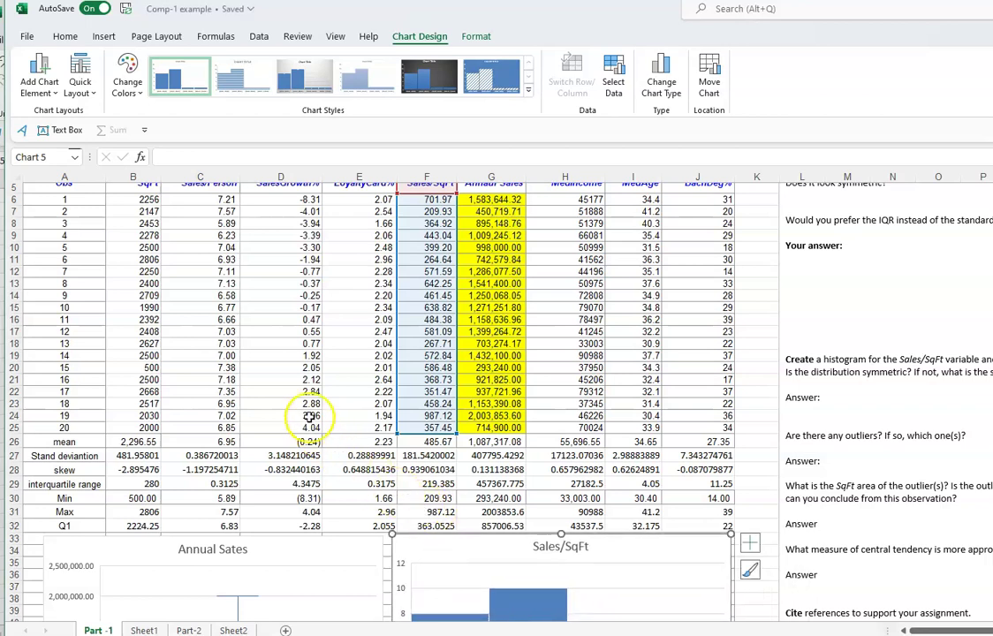
# Step: Review the statistics table and both charts against the Part 1 requirements in the browser and the questions in the worksheet's text box
pyautogui.scroll(2, 442, 353)
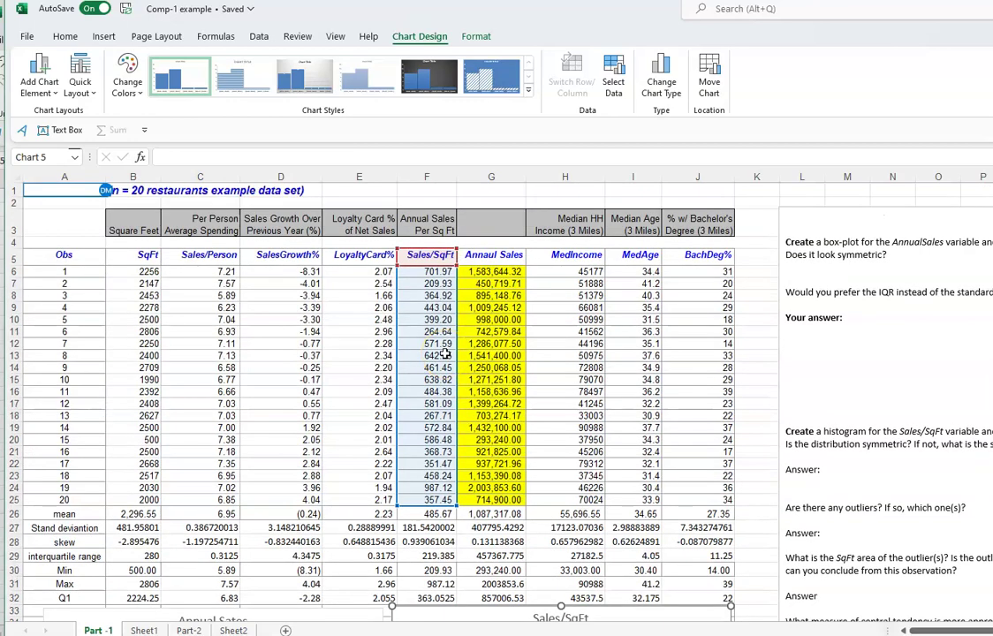
pyautogui.scroll(-2, 442, 352)
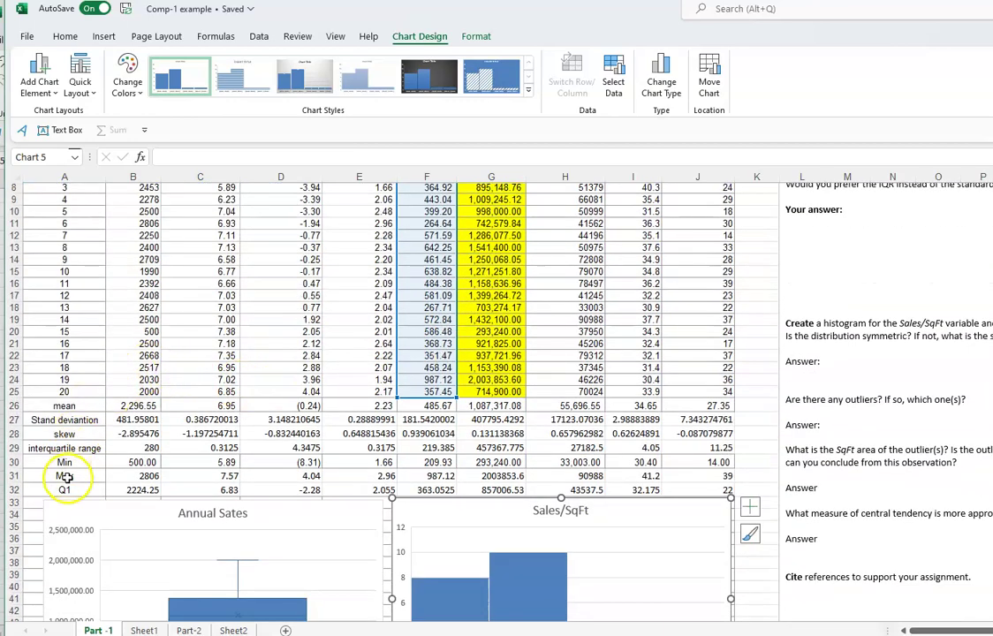
pyautogui.scroll(-3, 303, 565)
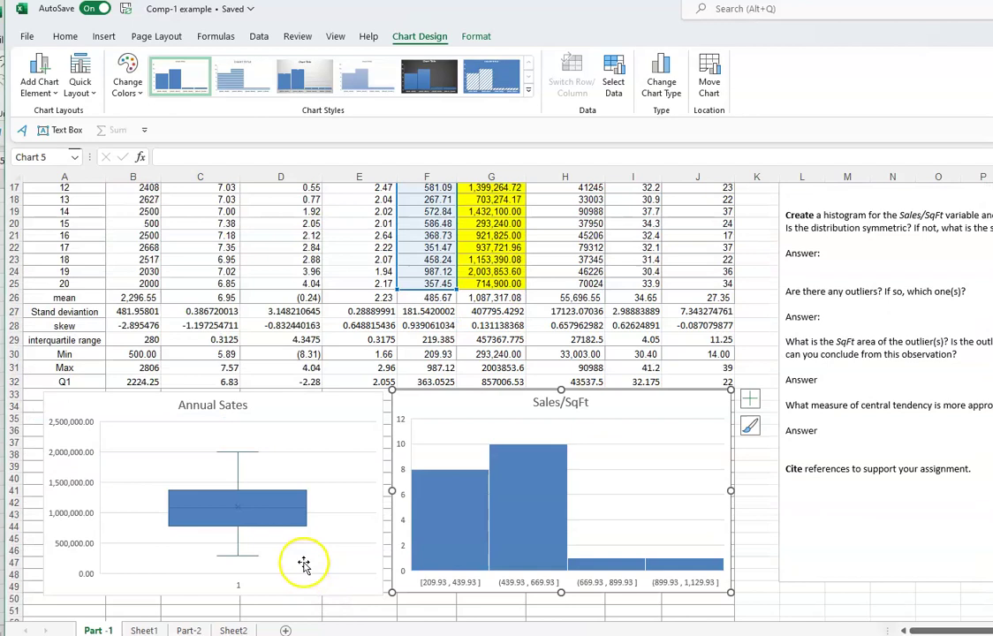
pyautogui.scroll(-1, 303, 565)
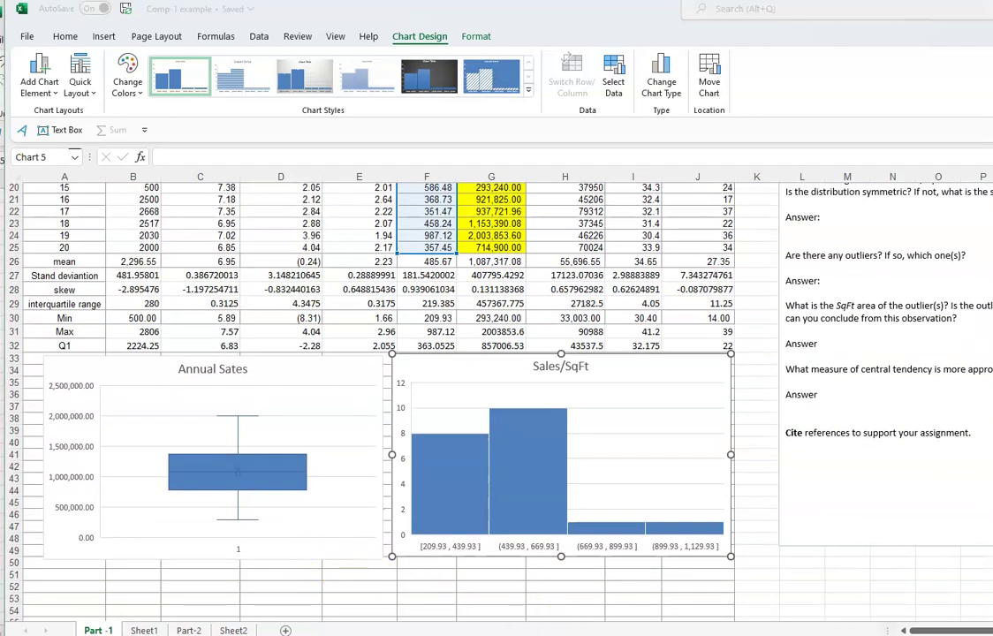
pyautogui.hotkey('alt', 'Tab')
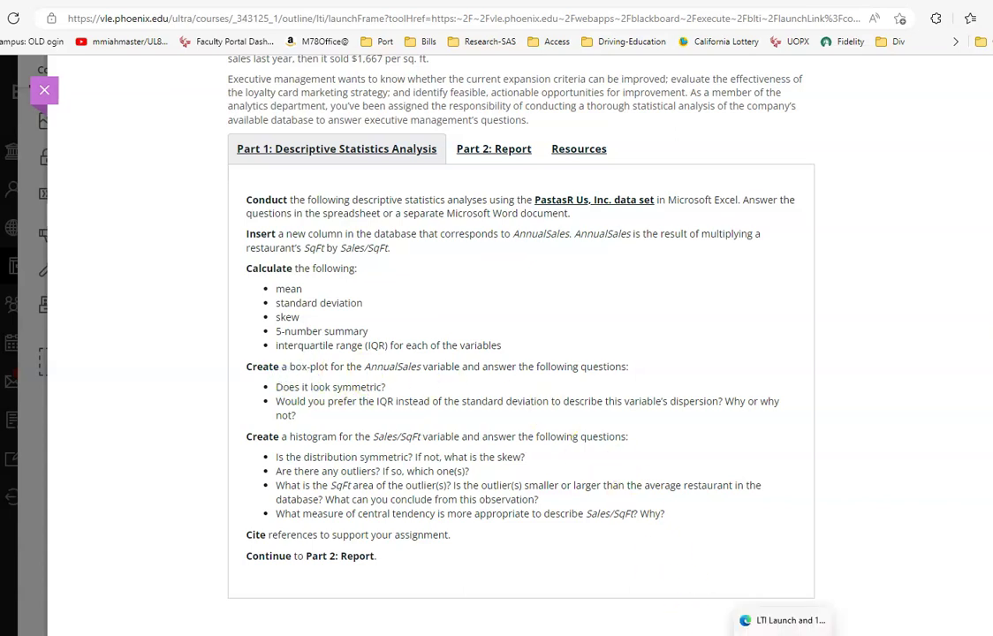
pyautogui.hotkey('alt', 'Tab')
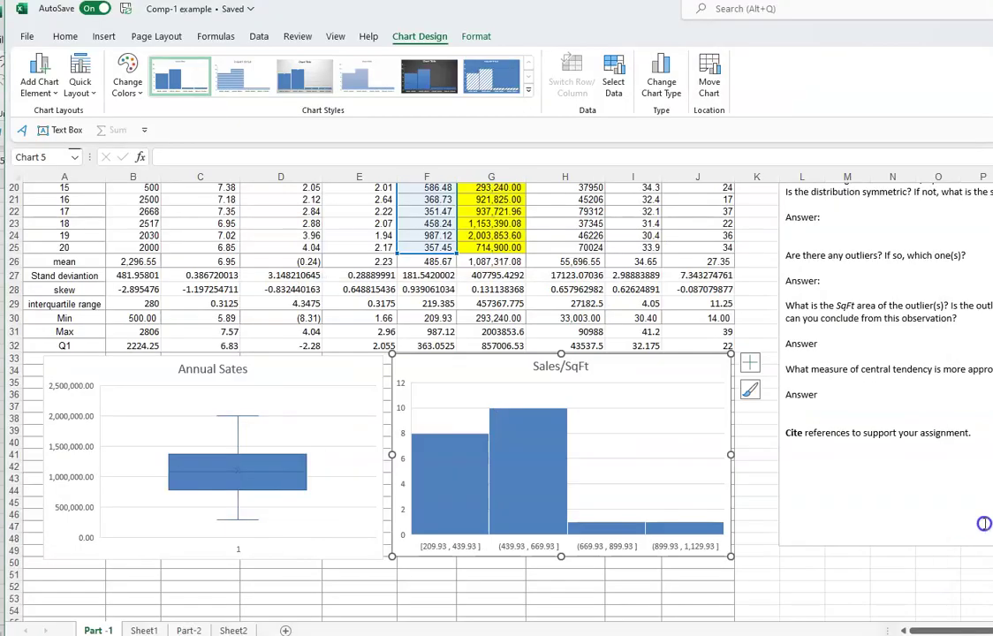
pyautogui.click(844, 451)
pyautogui.scroll(6, 932, 459)
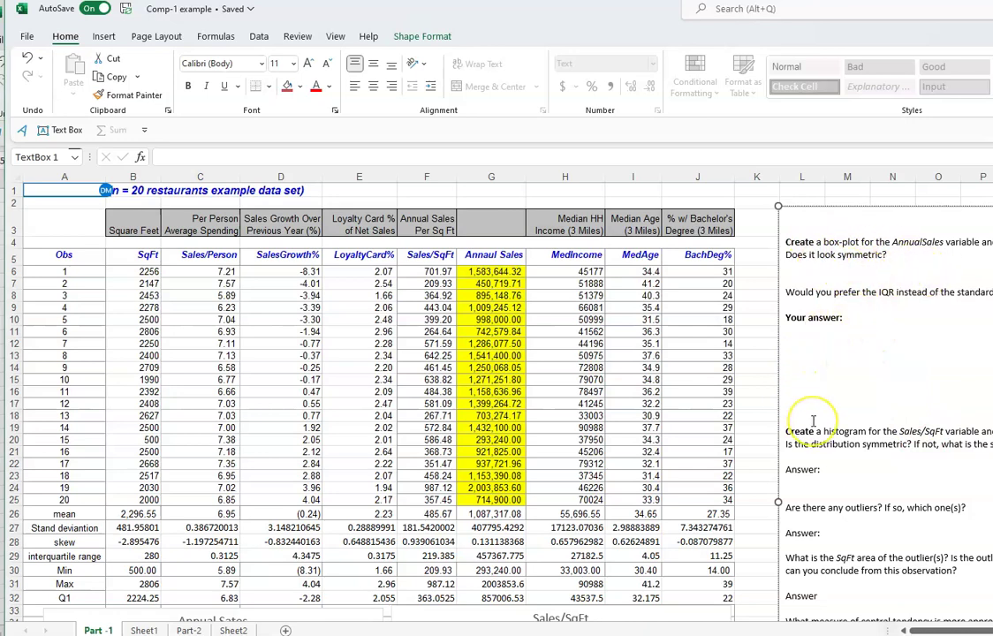
pyautogui.scroll(-3, 814, 417)
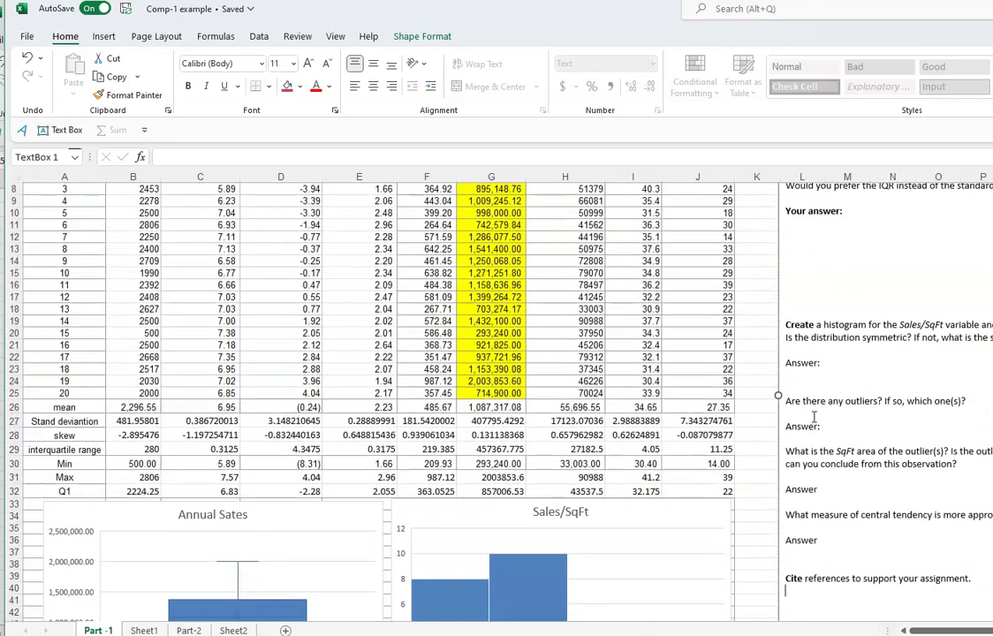
pyautogui.scroll(-2, 814, 413)
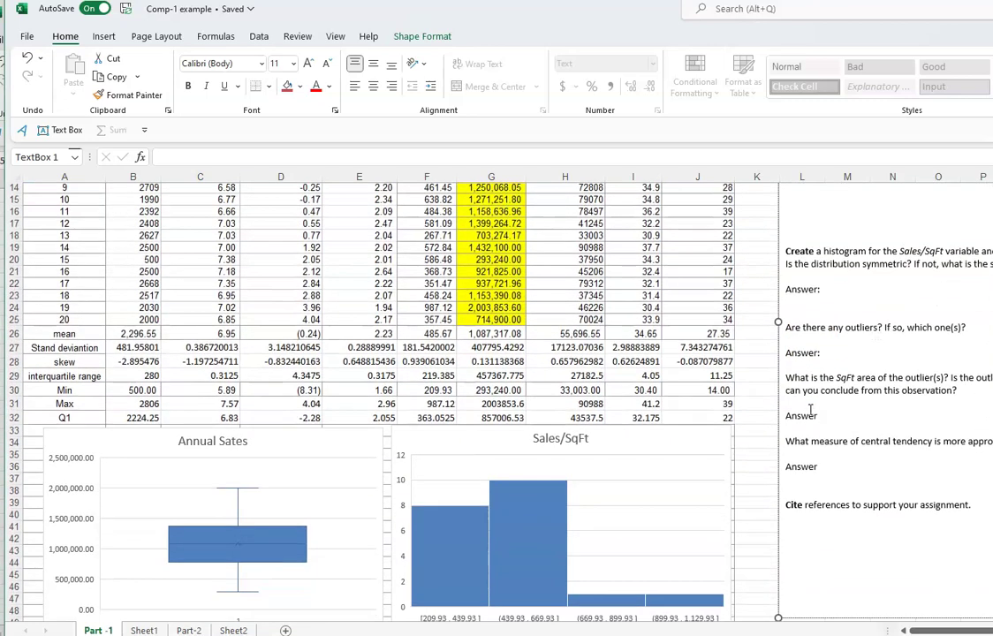
pyautogui.scroll(5, 810, 409)
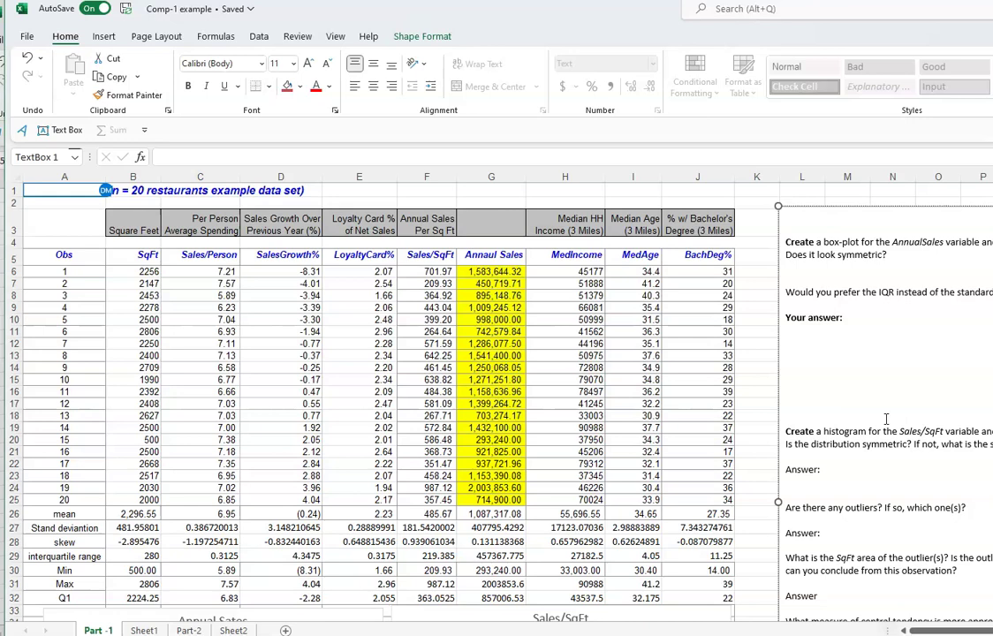
pyautogui.scroll(-5, 886, 419)
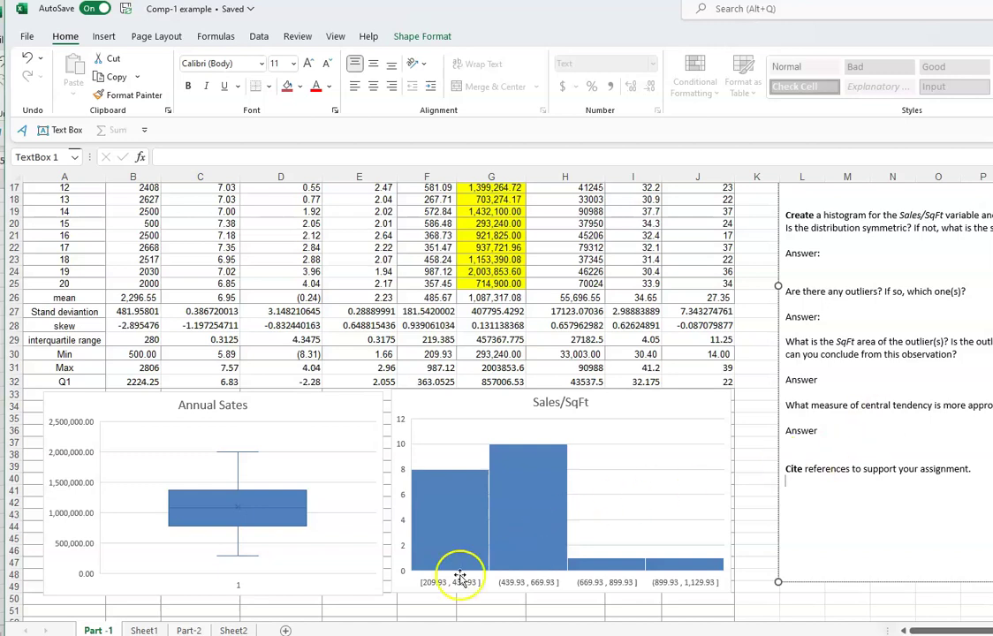
# Step: Open the Part-2 sheet and read the Part 2: Report requirements on the browser's assignment page
pyautogui.click(189, 630)
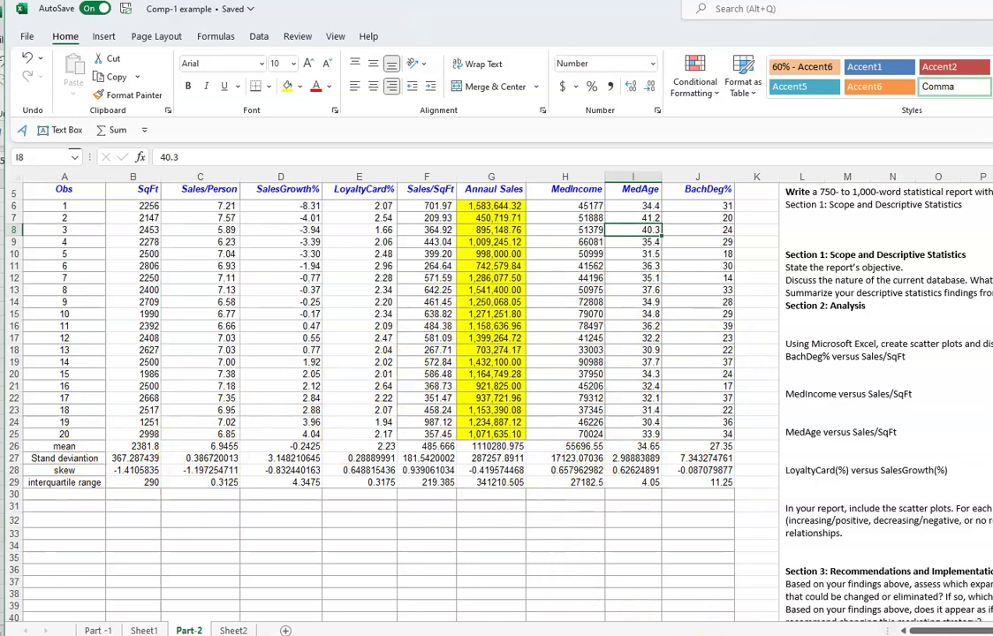
pyautogui.hotkey('alt', 'Tab')
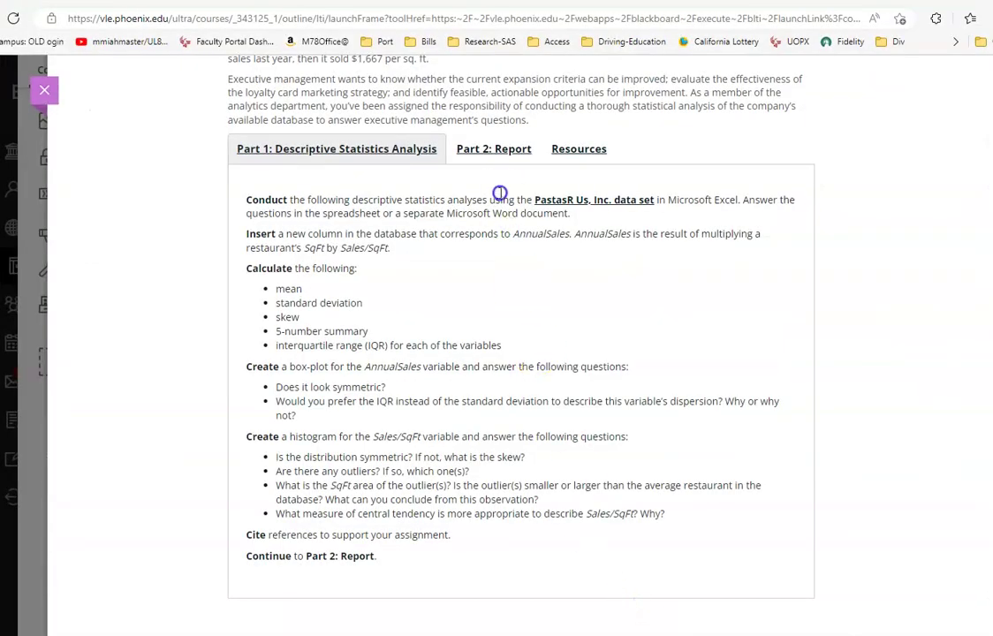
pyautogui.click(509, 156)
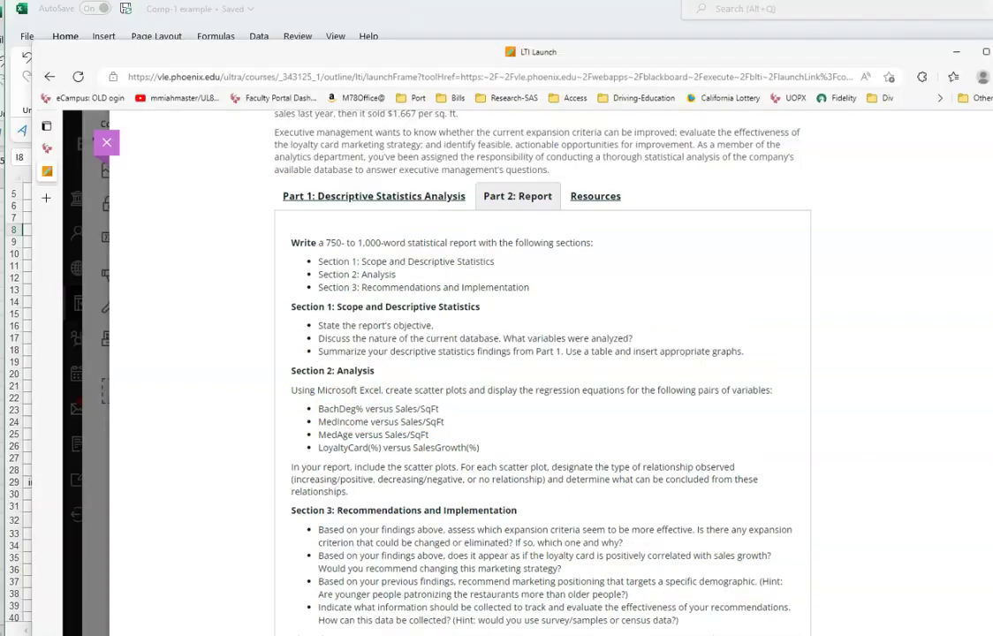
pyautogui.hotkey('alt', 'Tab')
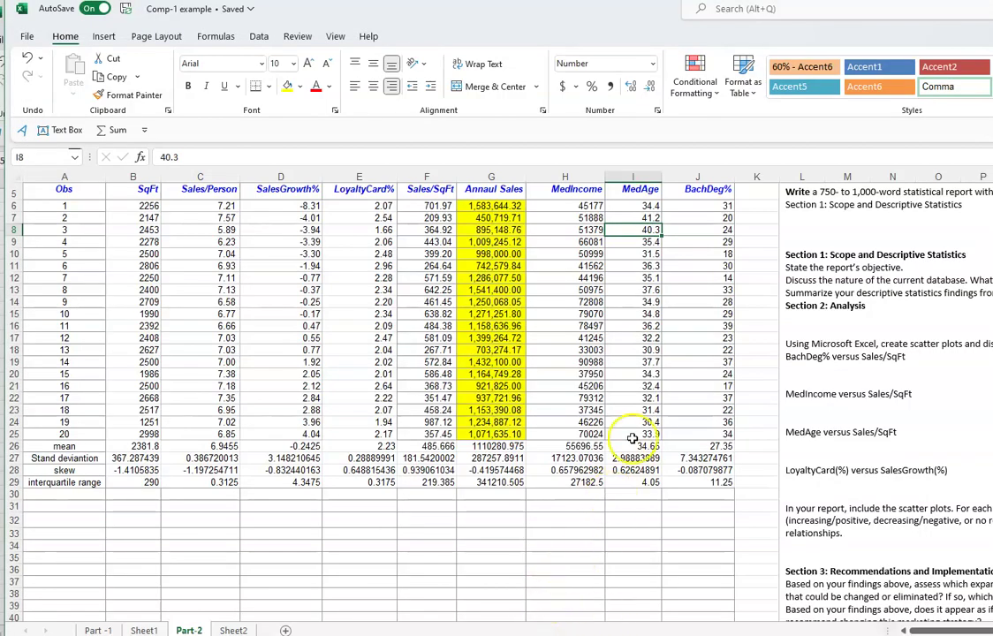
# Step: Examine the BachDeg% and Sales/SqFt columns on the Part-2 sheet and their X and Y arrangement on Sheet2
pyautogui.moveTo(709, 204); pyautogui.dragTo(712, 301)
pyautogui.moveTo(696, 190); pyautogui.dragTo(710, 436)
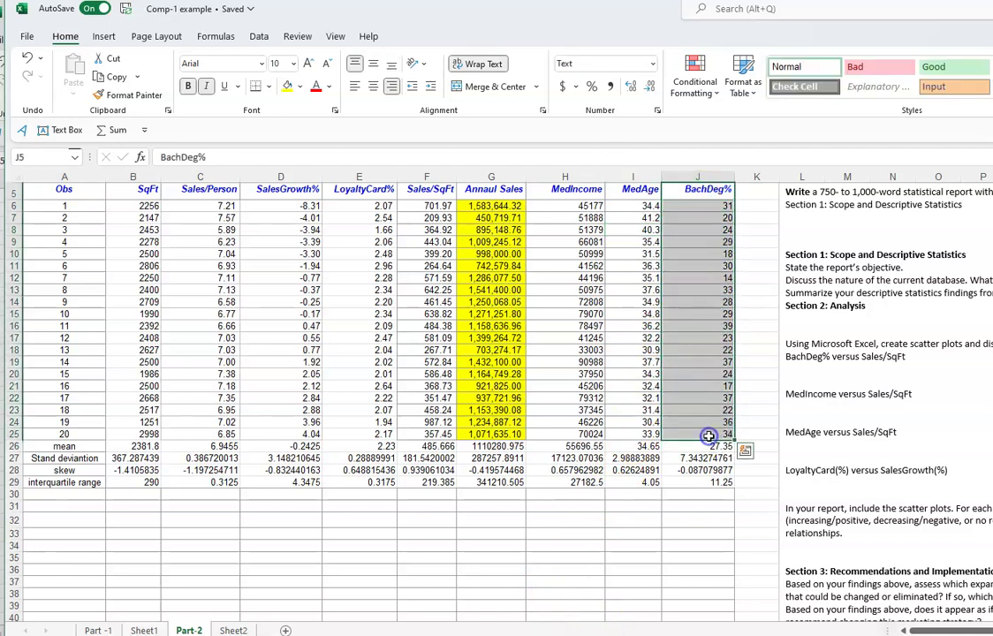
pyautogui.moveTo(435, 190); pyautogui.dragTo(441, 437)
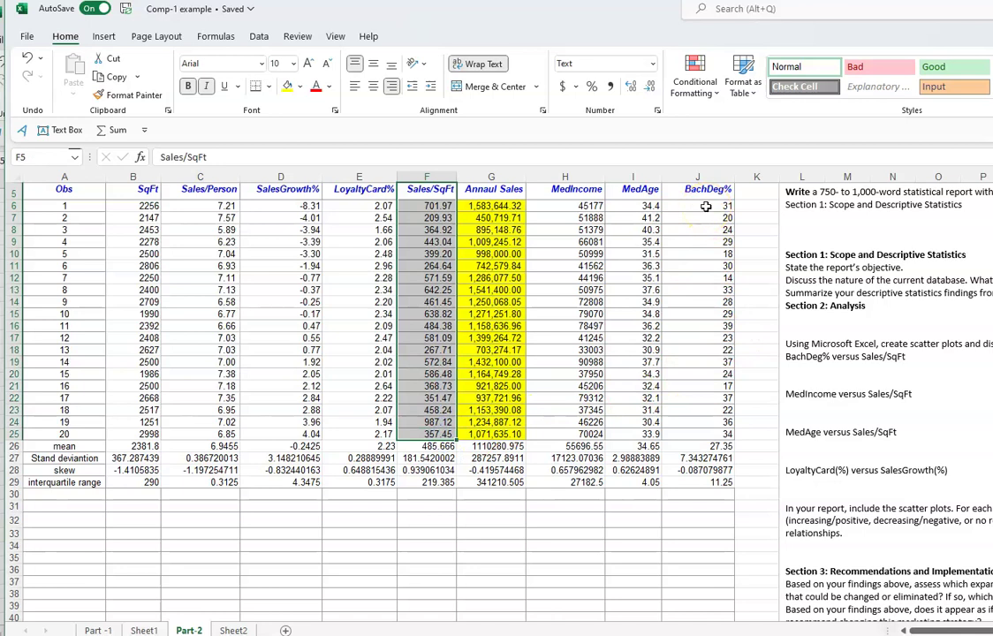
pyautogui.click(439, 190)
pyautogui.click(233, 630)
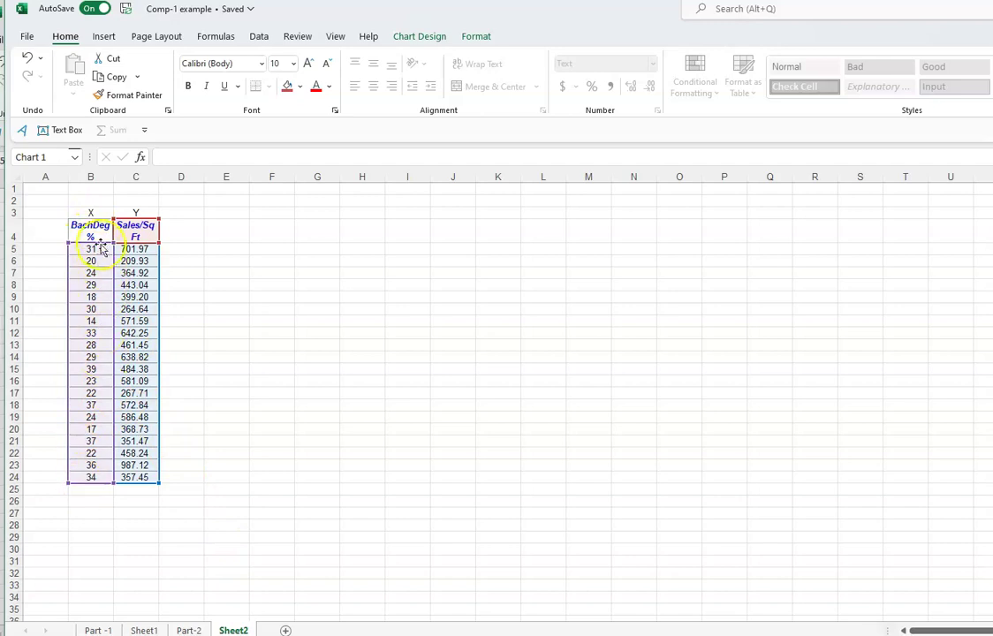
pyautogui.click(210, 341)
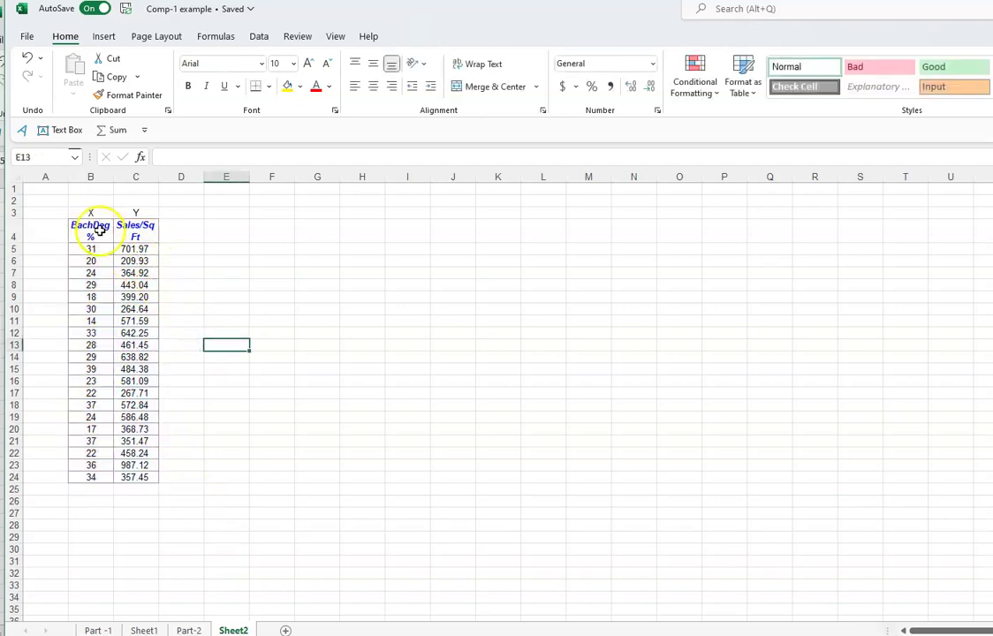
# Step: Insert a scatter chart of the BachDeg% and Sales/SqFt data in B4:C24 and place it beside the data, starting around row 5
pyautogui.moveTo(89, 229); pyautogui.dragTo(139, 478)
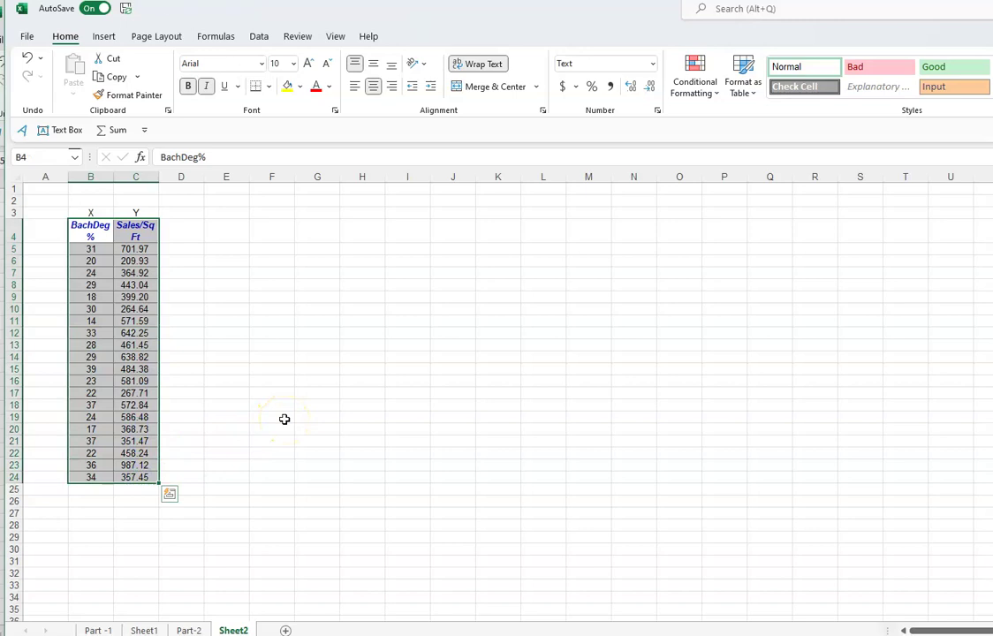
pyautogui.click(102, 37)
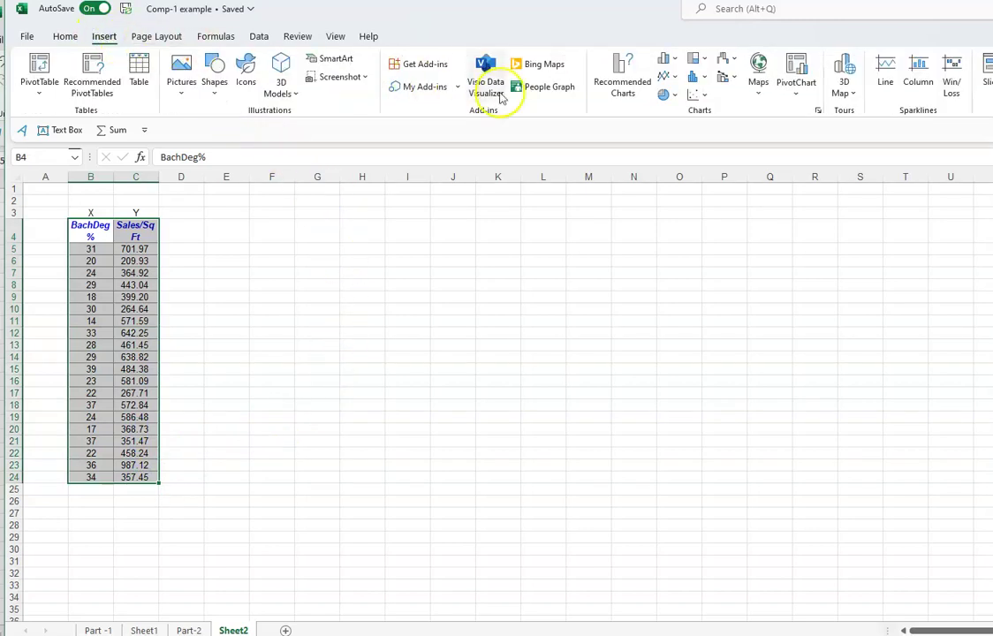
pyautogui.click(695, 94)
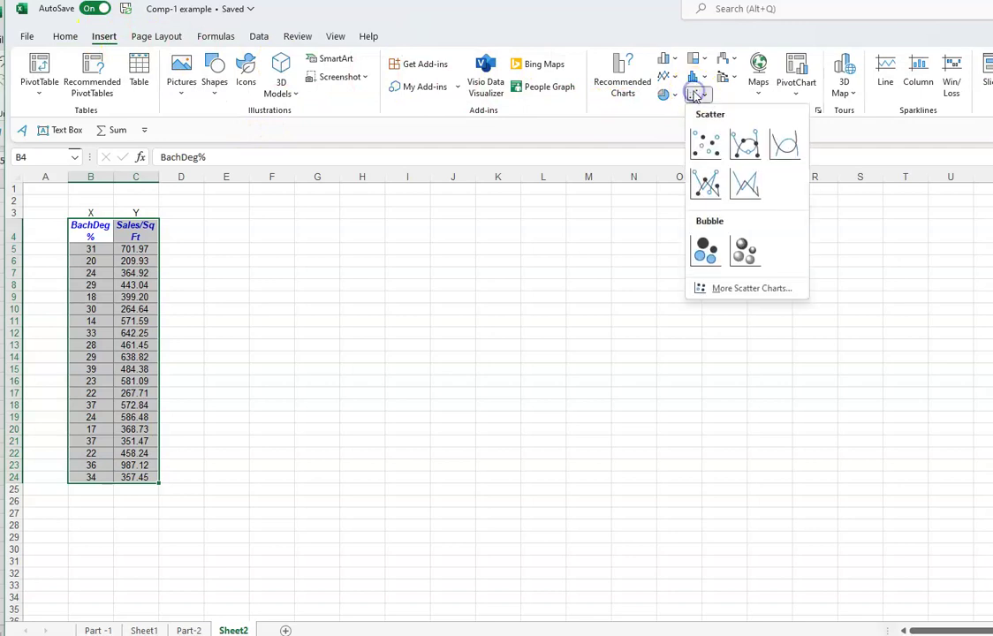
pyautogui.click(705, 144)
pyautogui.moveTo(672, 311); pyautogui.dragTo(342, 253)
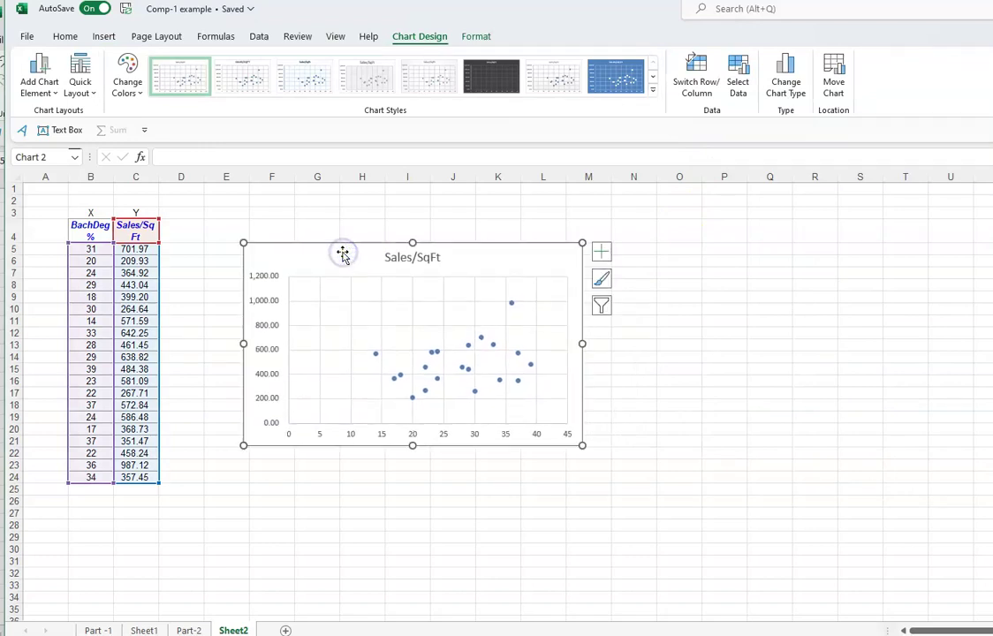
# Step: Add a linear trendline to the Sales/SqFt scatter chart and close the trendline formatting options
pyautogui.click(602, 255)
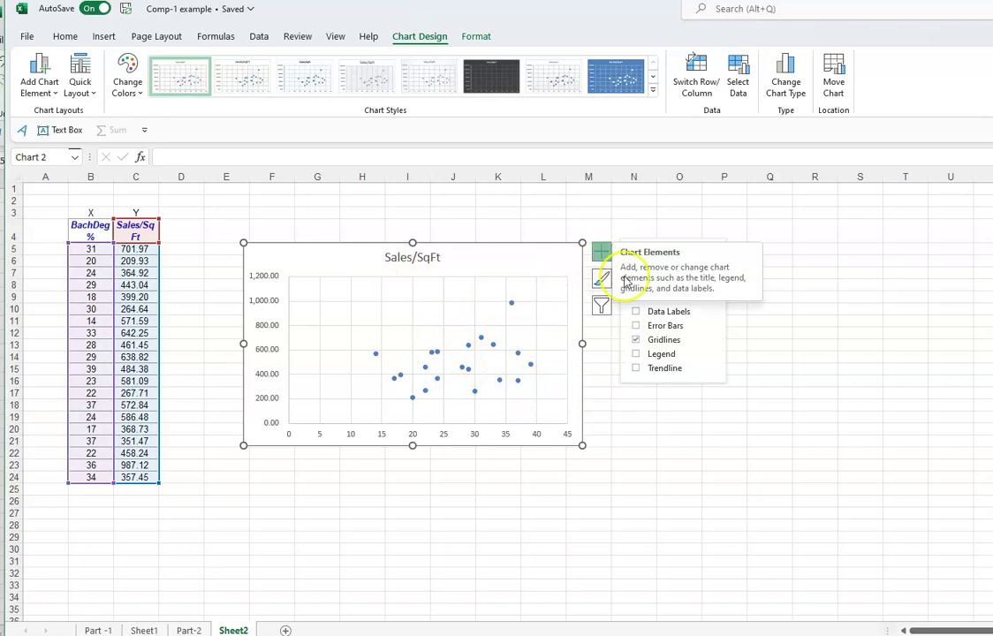
pyautogui.click(710, 369)
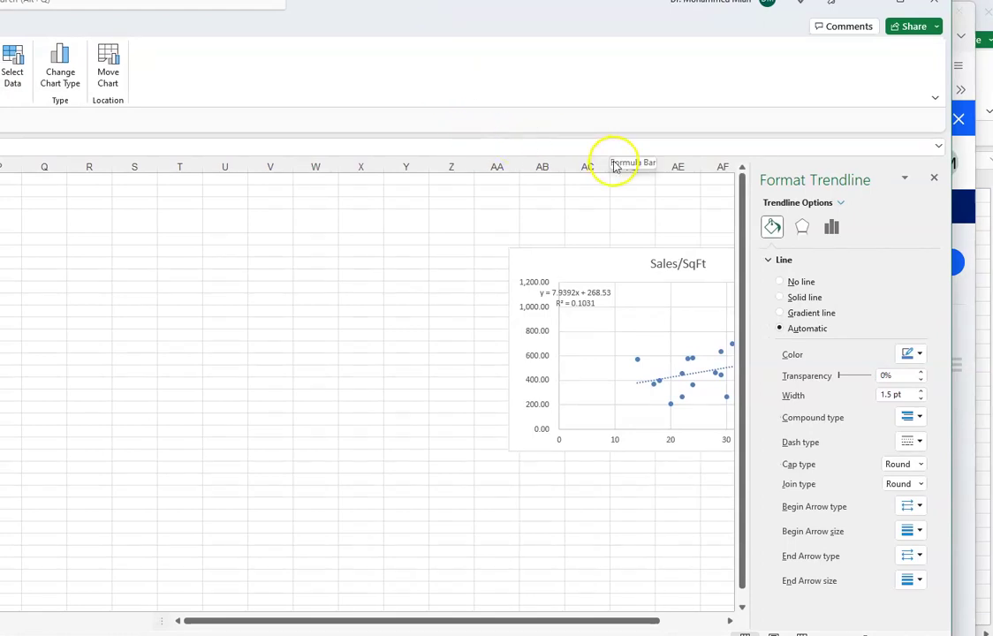
pyautogui.click(934, 177)
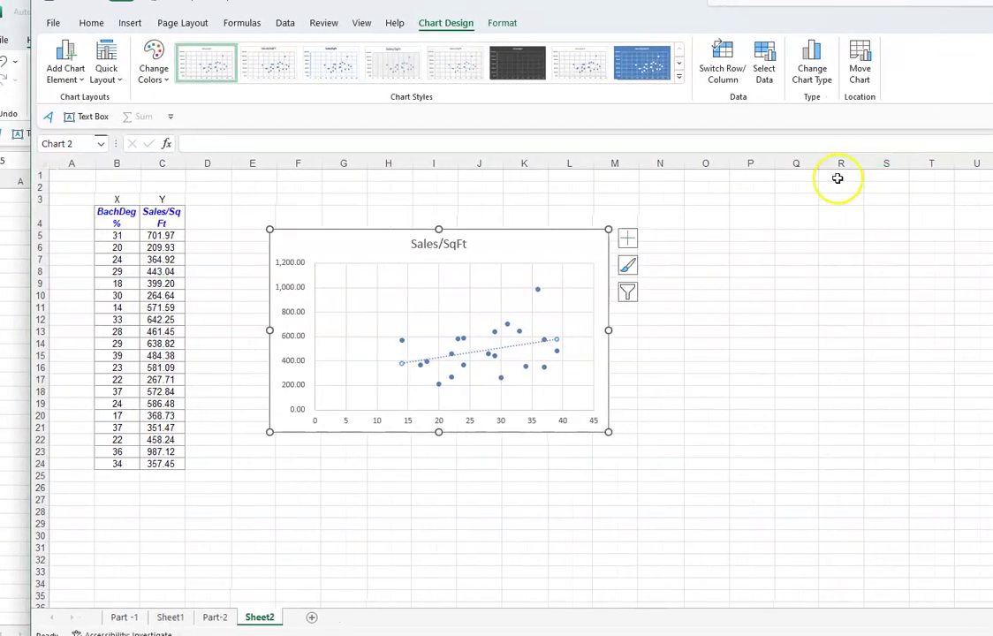
pyautogui.click(628, 239)
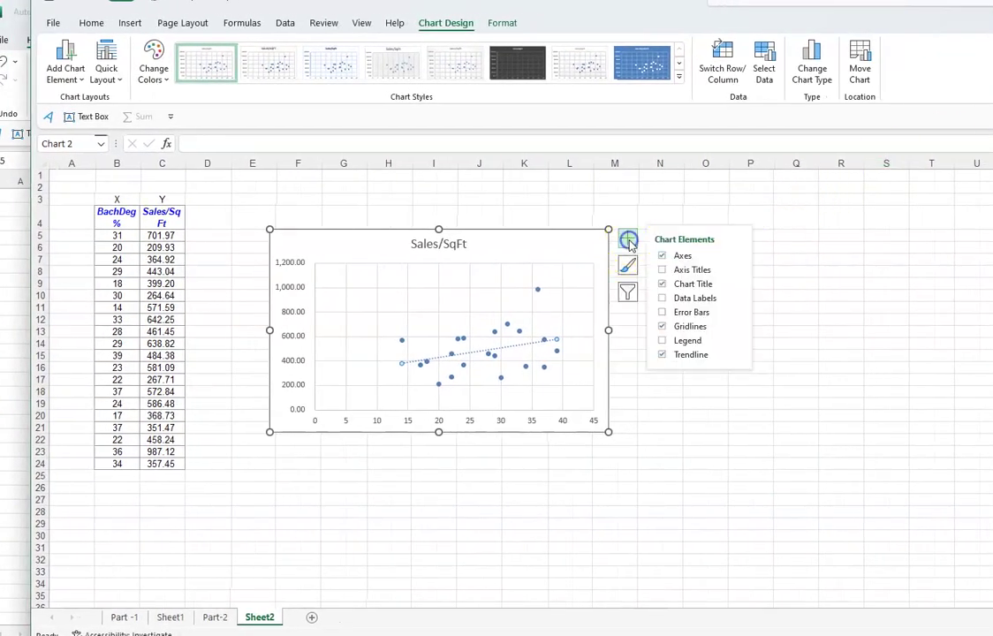
pyautogui.moveTo(687, 354)
pyautogui.click(738, 356)
pyautogui.click(791, 426)
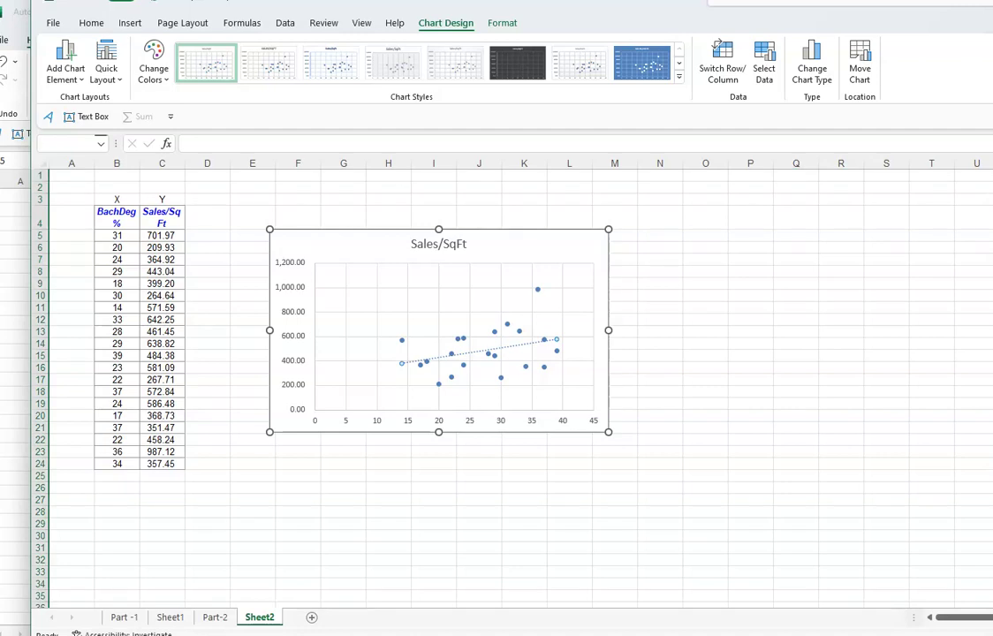
pyautogui.press('Escape')
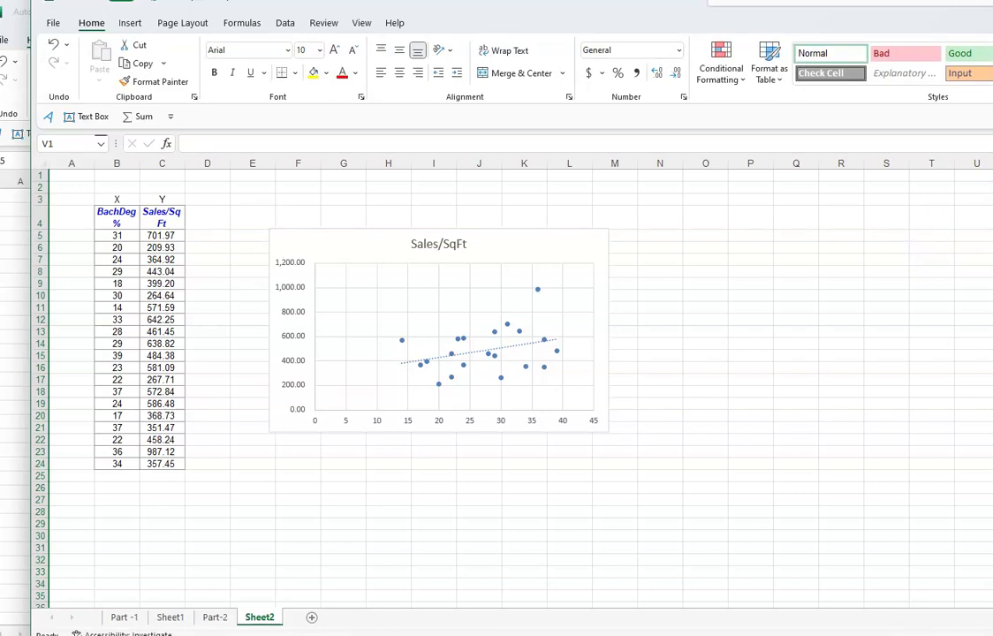
# Step: Display the linear trendline's equation and R-squared value on the Sales/SqFt scatter chart
pyautogui.click(566, 310)
pyautogui.click(627, 239)
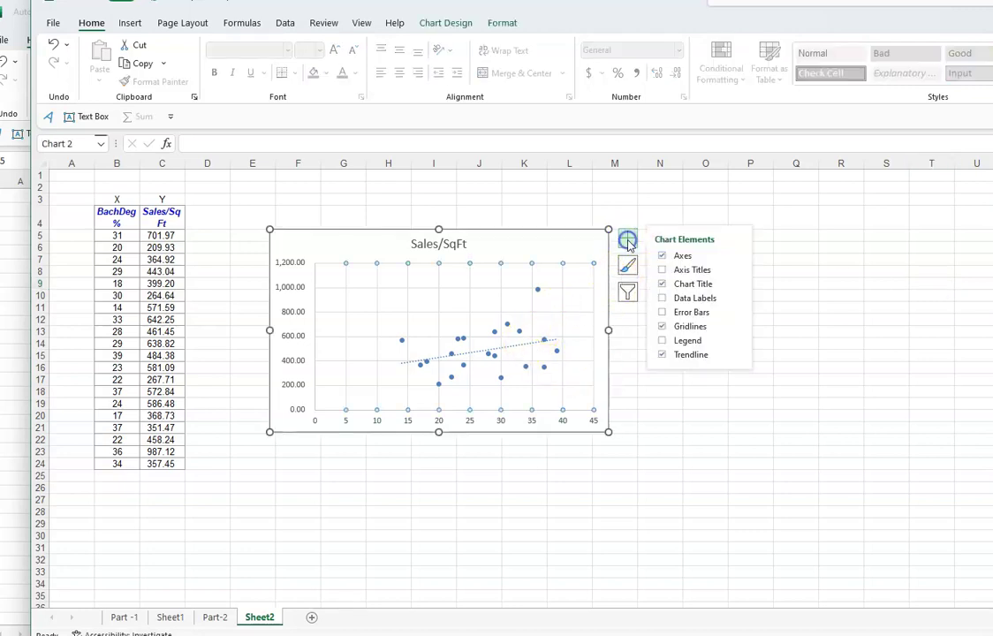
pyautogui.click(736, 353)
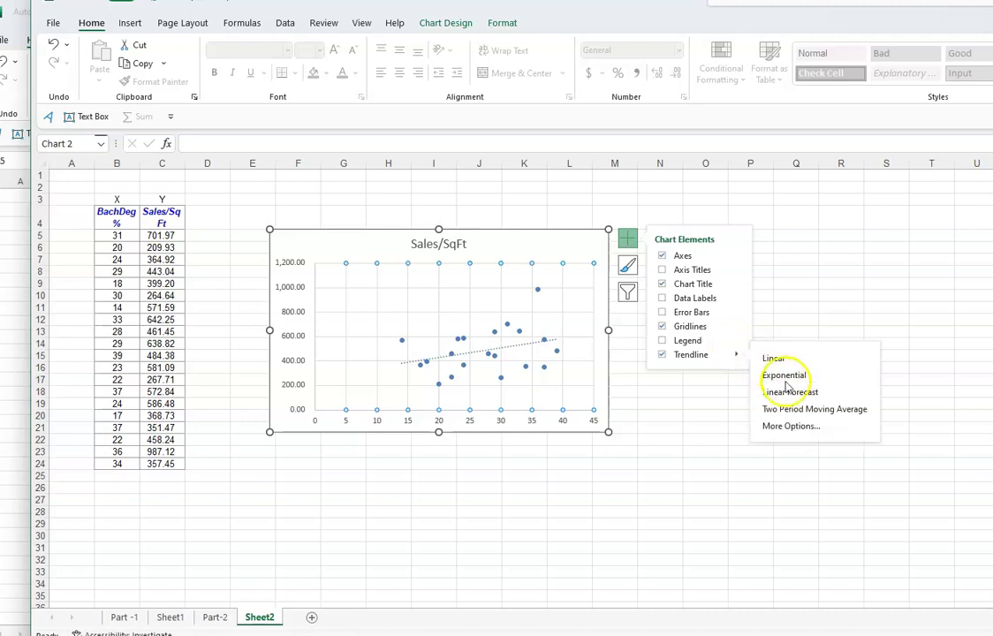
pyautogui.click(795, 427)
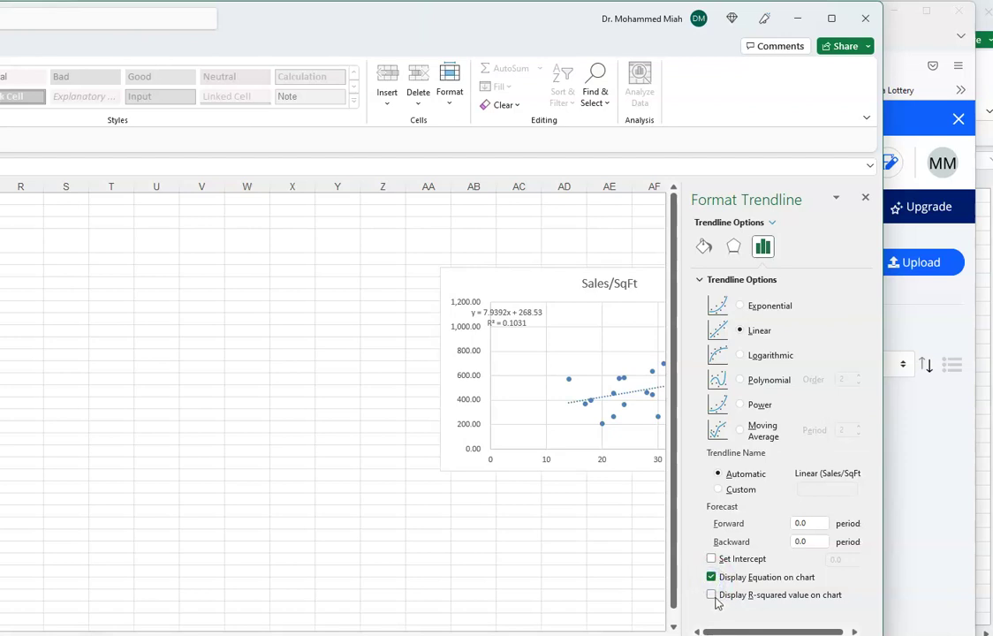
pyautogui.click(863, 199)
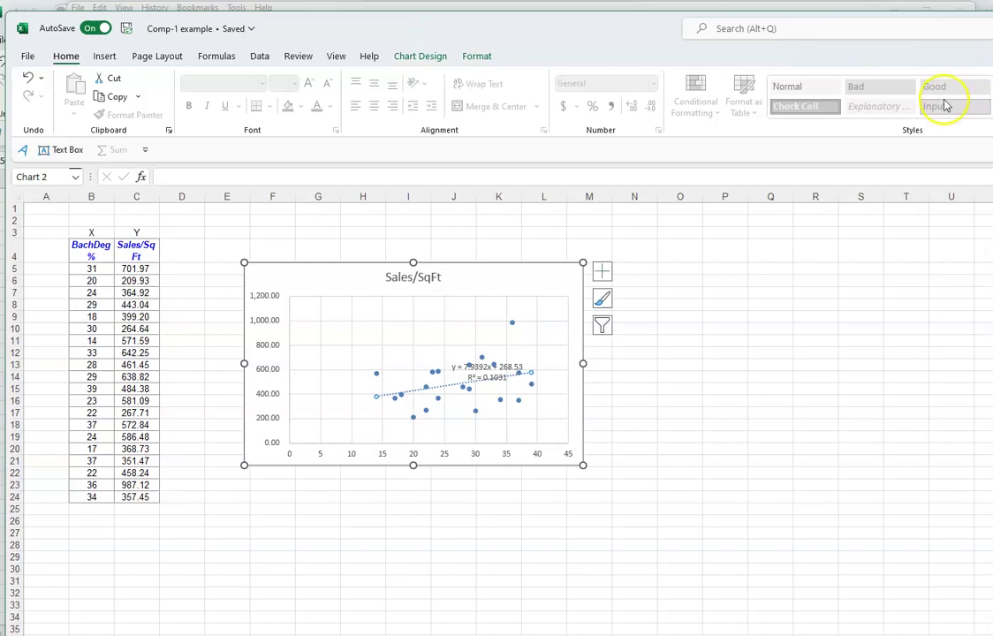
# Step: Move the trendline equation and R-squared label to the upper-left corner of the plot area, clear of the data points
pyautogui.click(476, 370)
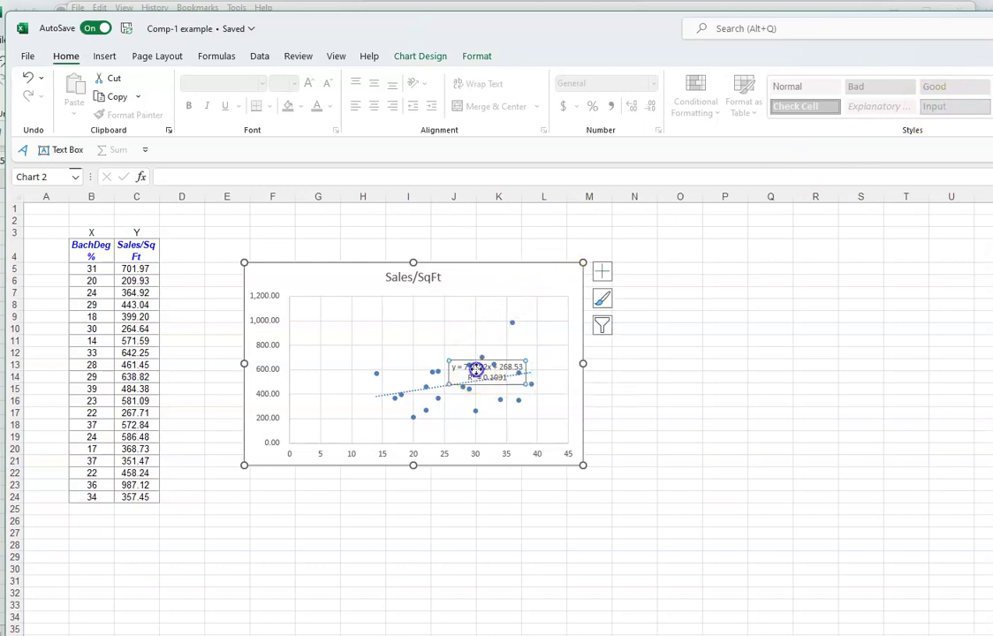
pyautogui.moveTo(476, 370); pyautogui.dragTo(392, 341)
pyautogui.moveTo(316, 304); pyautogui.dragTo(320, 309)
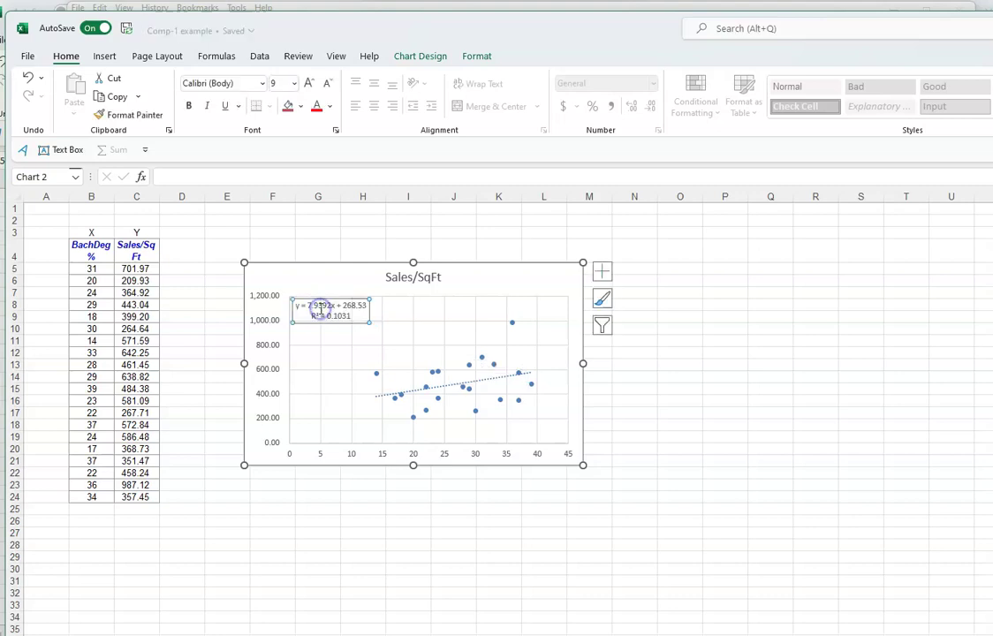
pyautogui.click(340, 352)
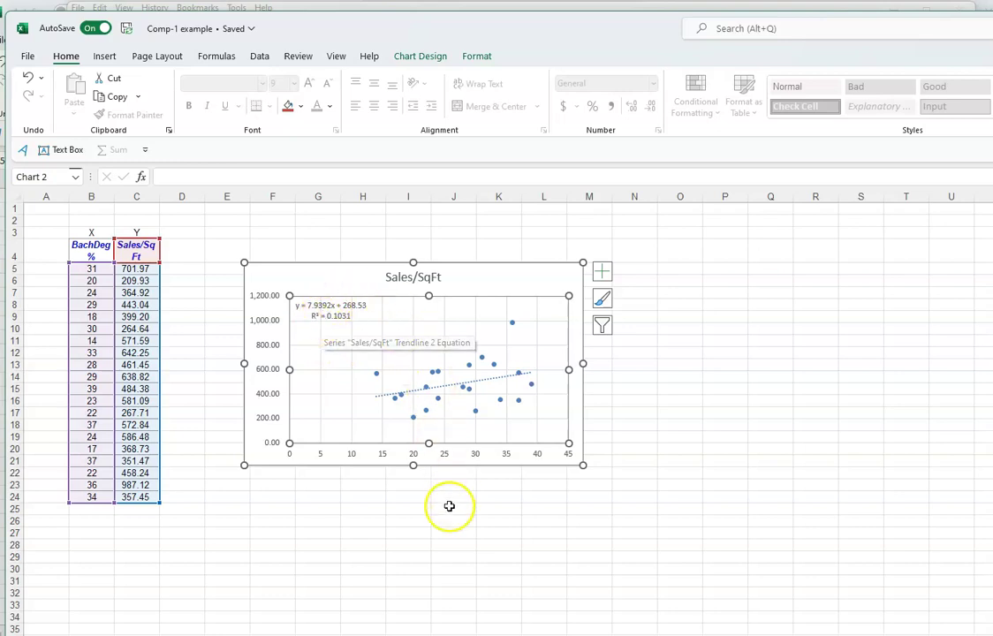
pyautogui.click(422, 519)
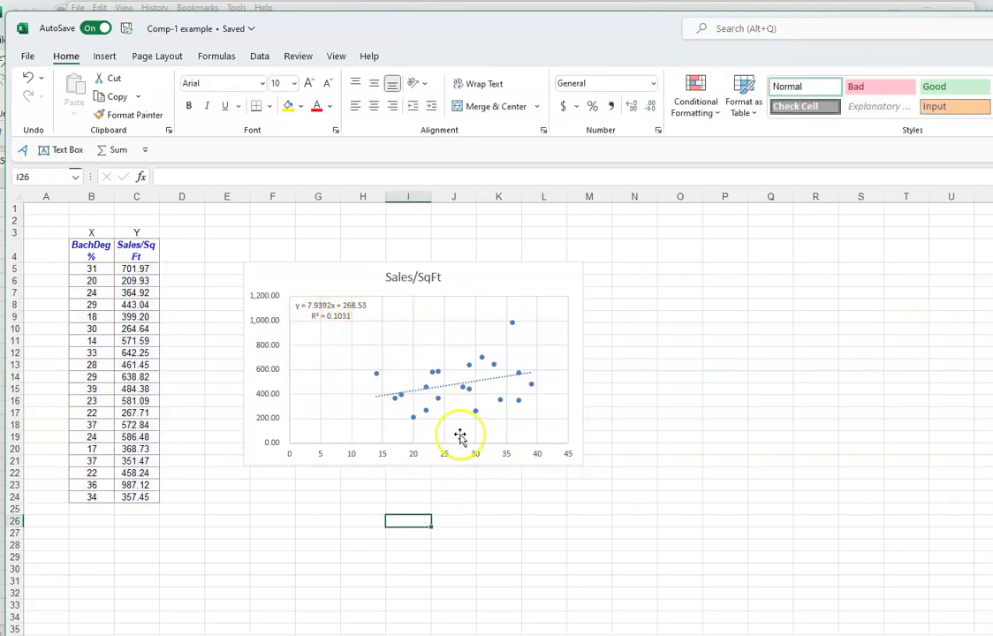
pyautogui.click(217, 500)
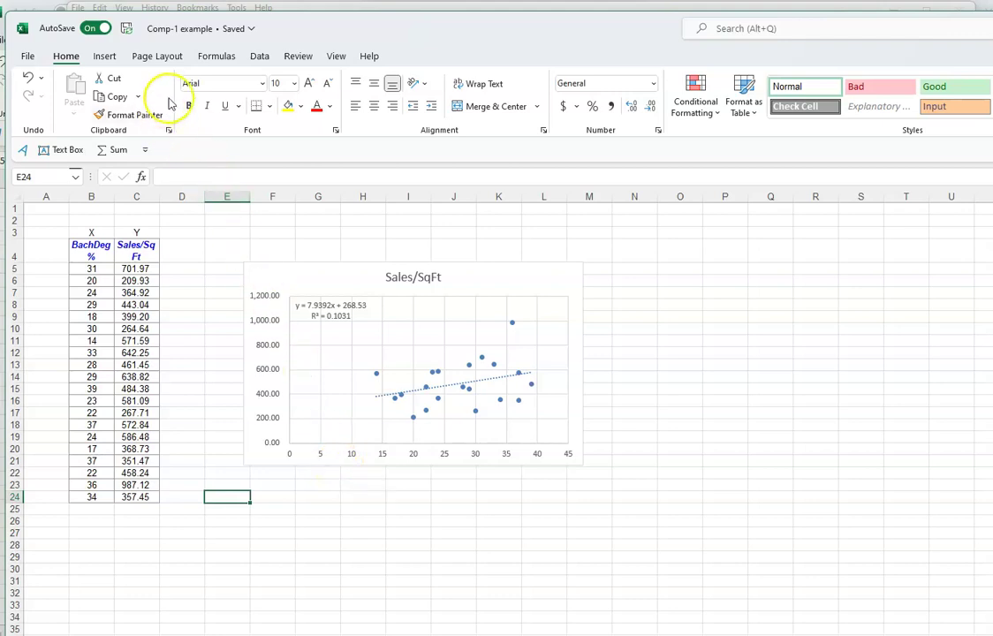
# Step: Check in the Excel Add-ins manager that Analysis ToolPak and Analysis ToolPak - VBA are enabled
pyautogui.click(260, 56)
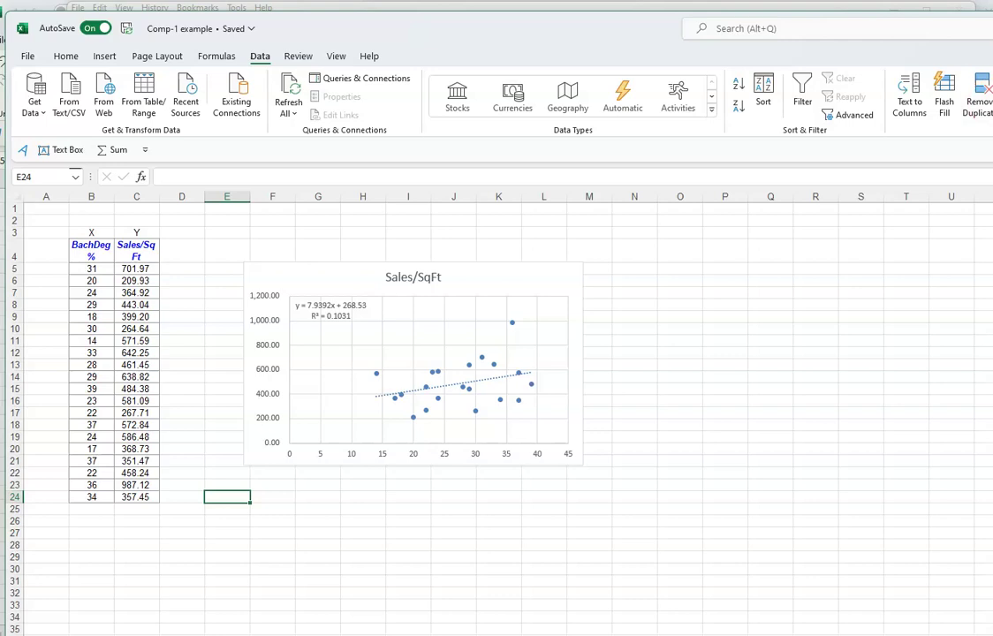
pyautogui.moveTo(992, 41); pyautogui.dragTo(374, 55)
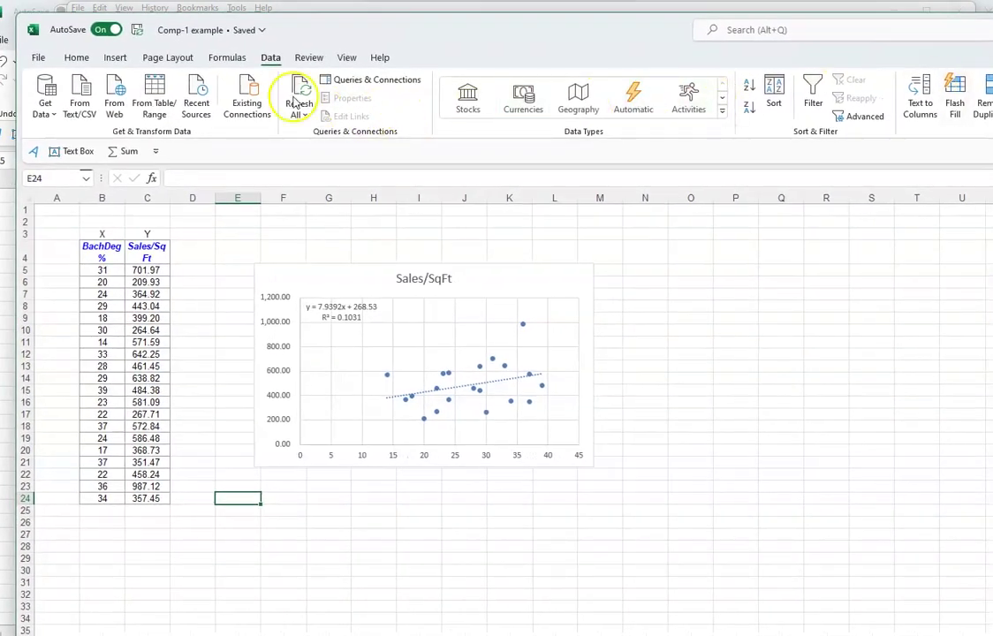
pyautogui.click(38, 57)
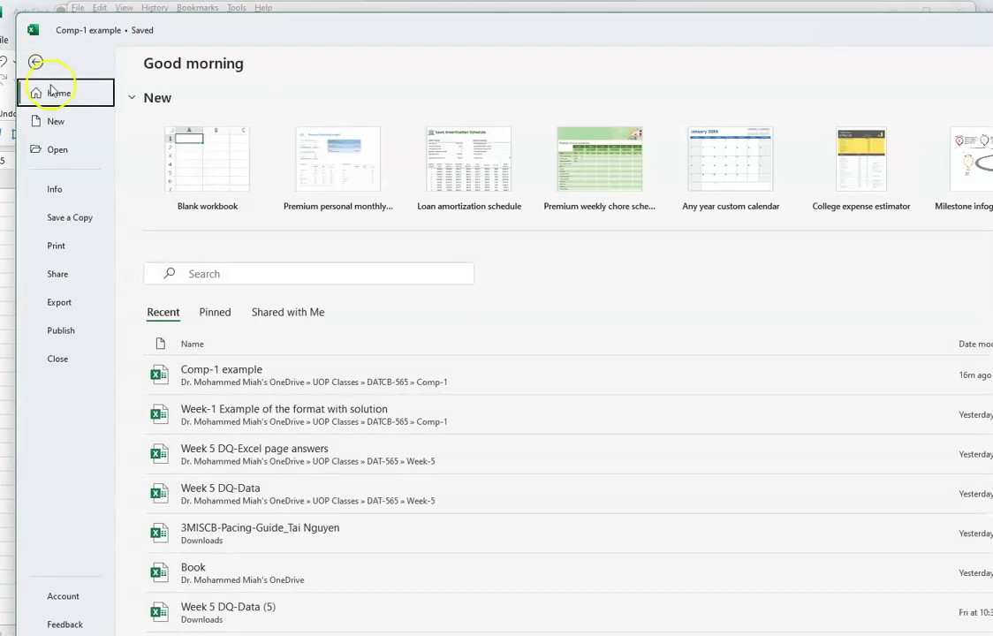
pyautogui.scroll(-2, 204, 326)
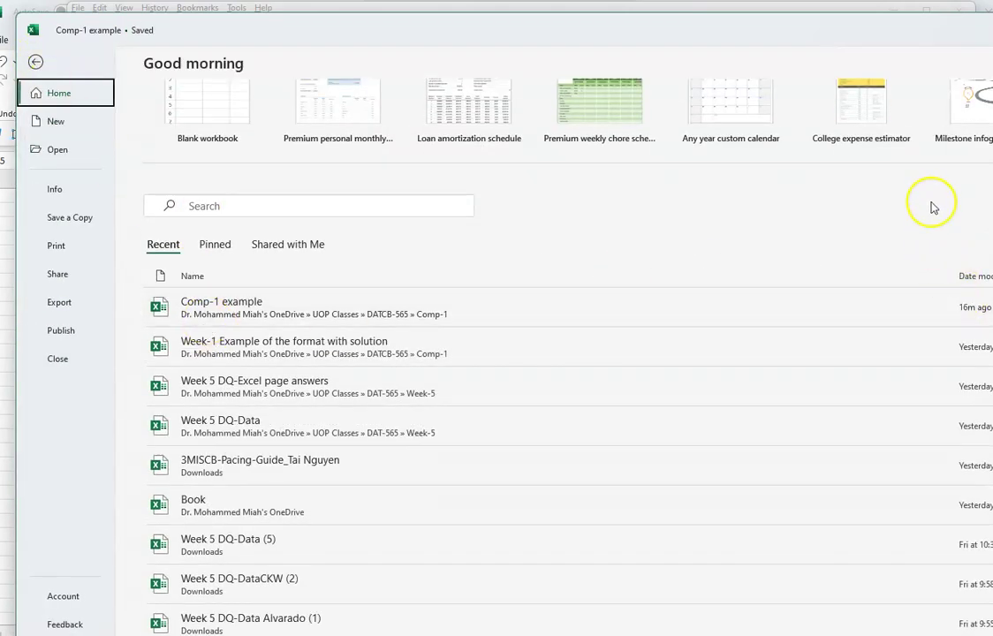
pyautogui.scroll(2, 640, 204)
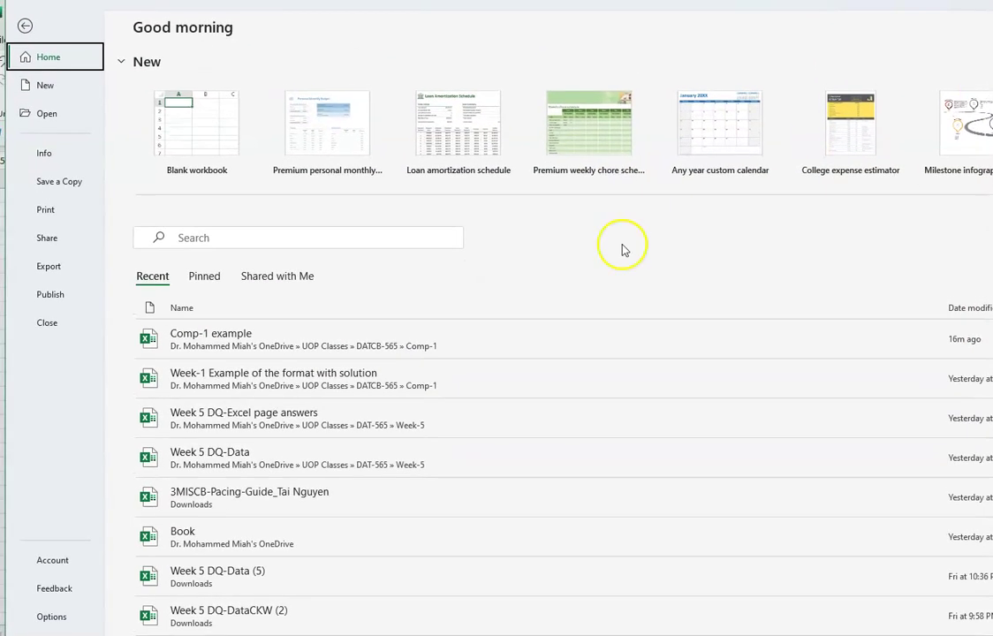
pyautogui.click(37, 622)
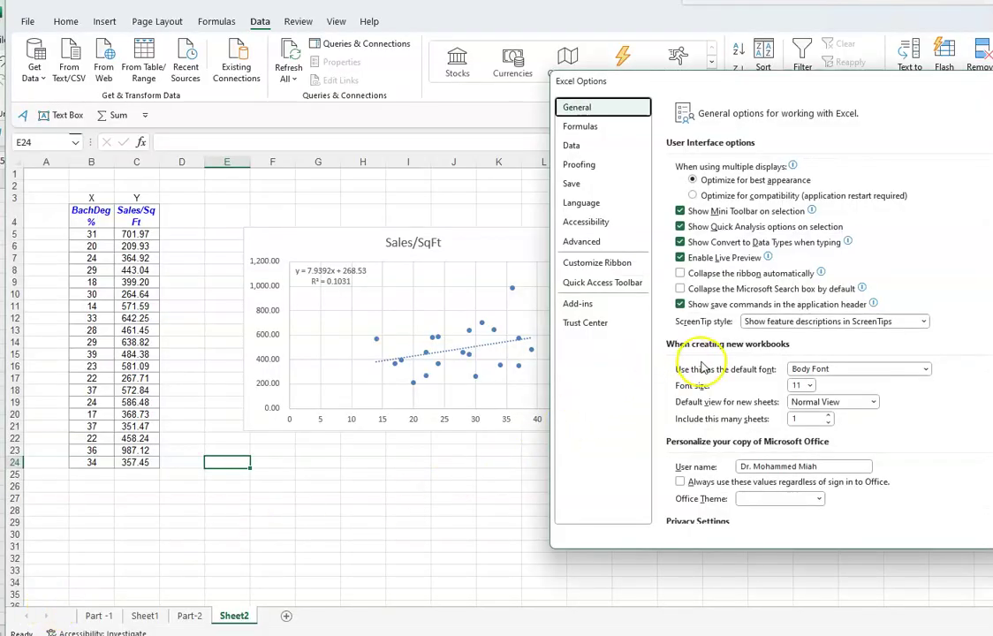
pyautogui.click(585, 306)
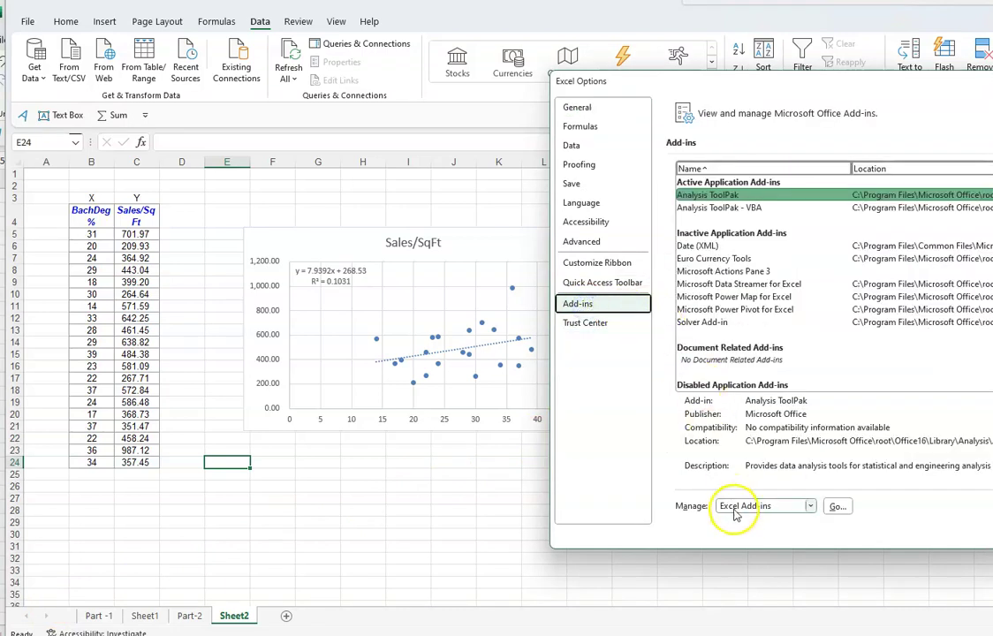
pyautogui.click(809, 508)
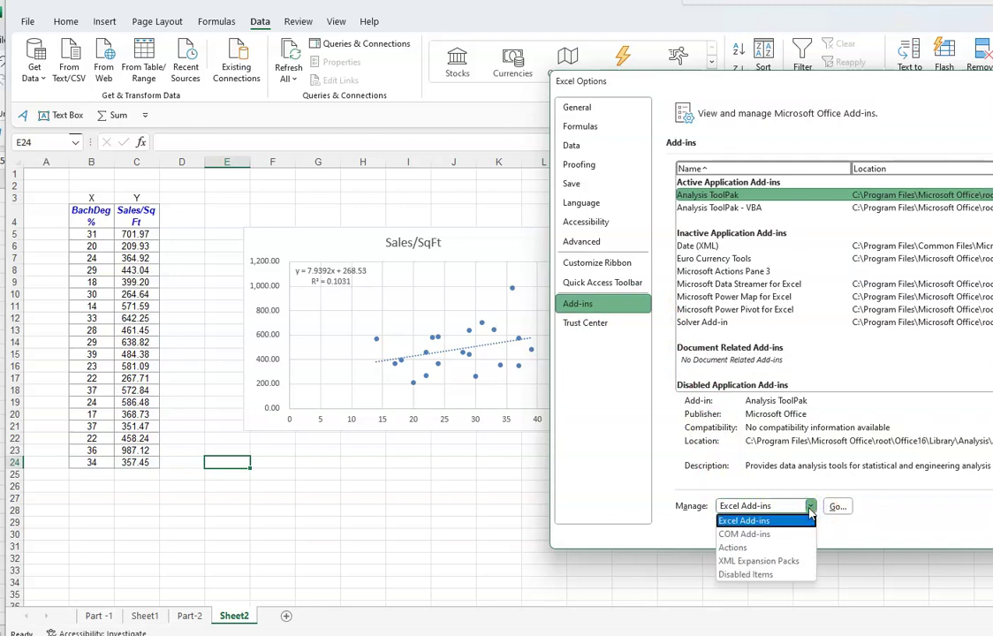
pyautogui.click(795, 521)
pyautogui.click(837, 507)
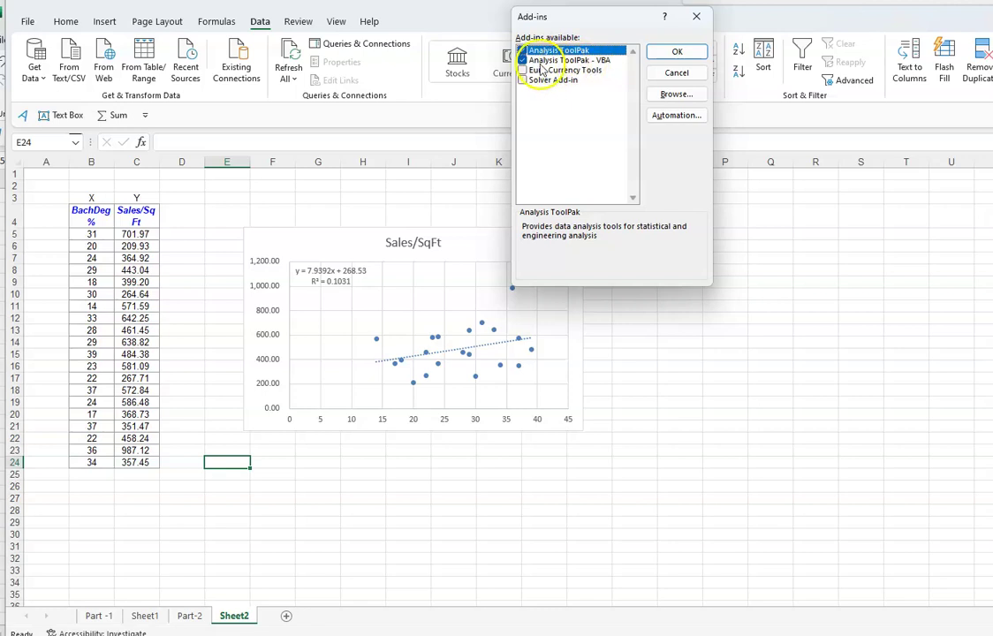
pyautogui.click(678, 53)
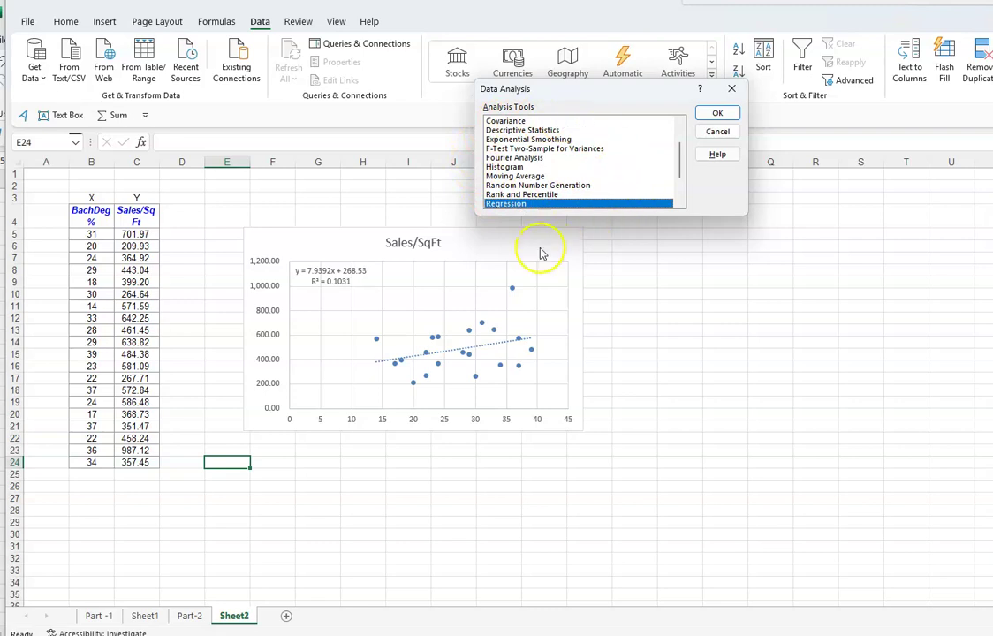
# Step: Start a Regression analysis with the Sales/SqFt values C5:C24 as the Y range and the BachDeg% values B5:B24 as the X range
pyautogui.click(718, 114)
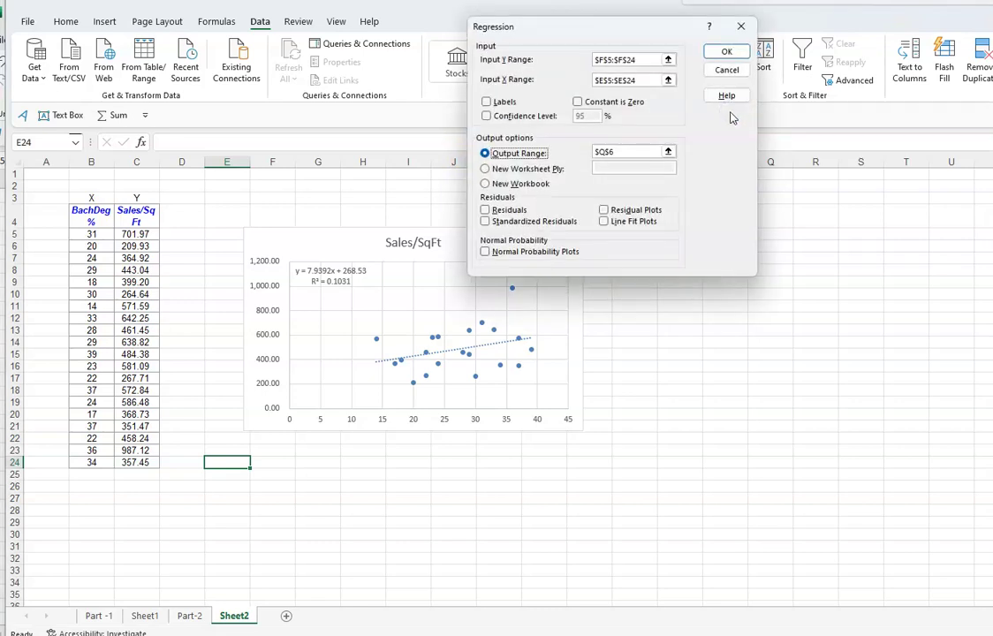
pyautogui.click(643, 59)
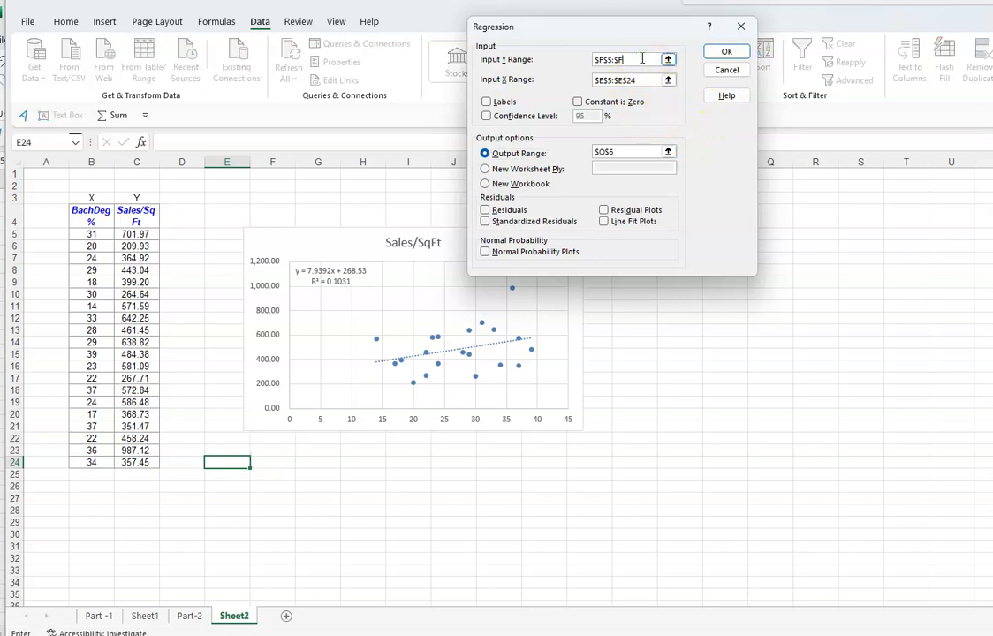
pyautogui.click(648, 80)
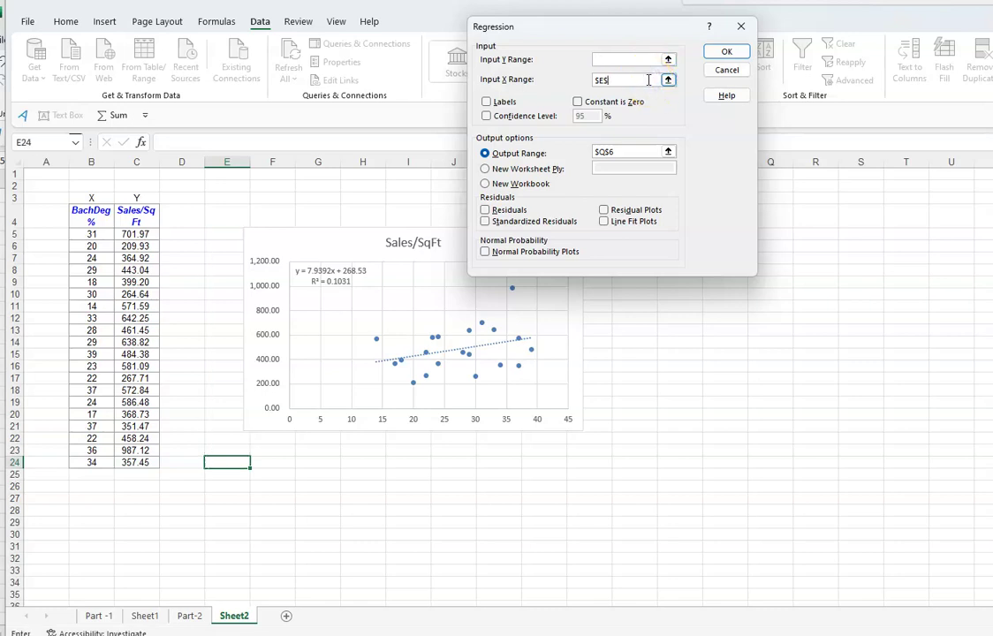
pyautogui.click(628, 60)
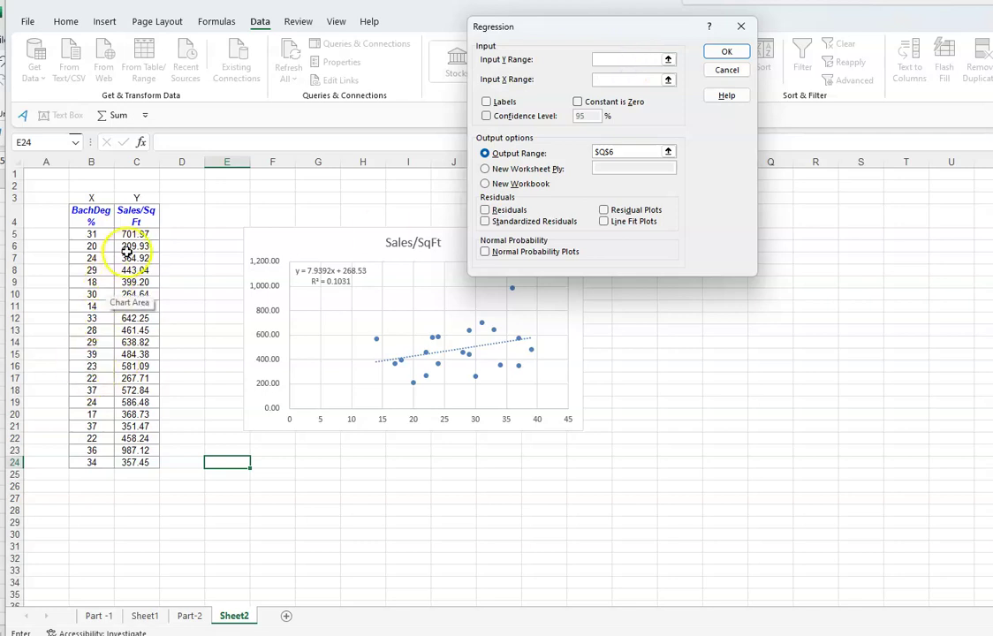
pyautogui.moveTo(137, 233); pyautogui.dragTo(157, 464)
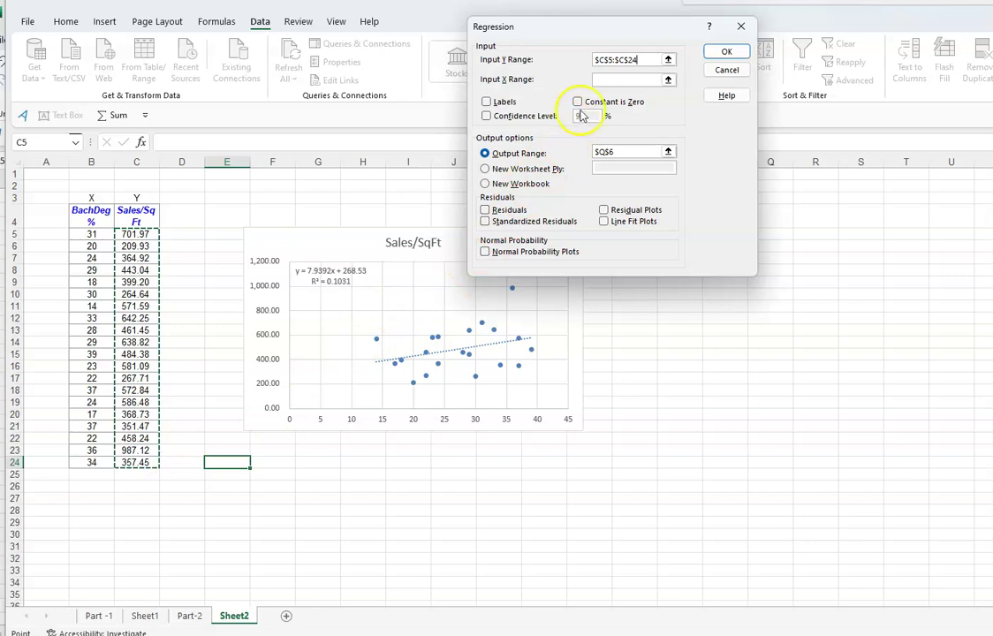
pyautogui.click(614, 81)
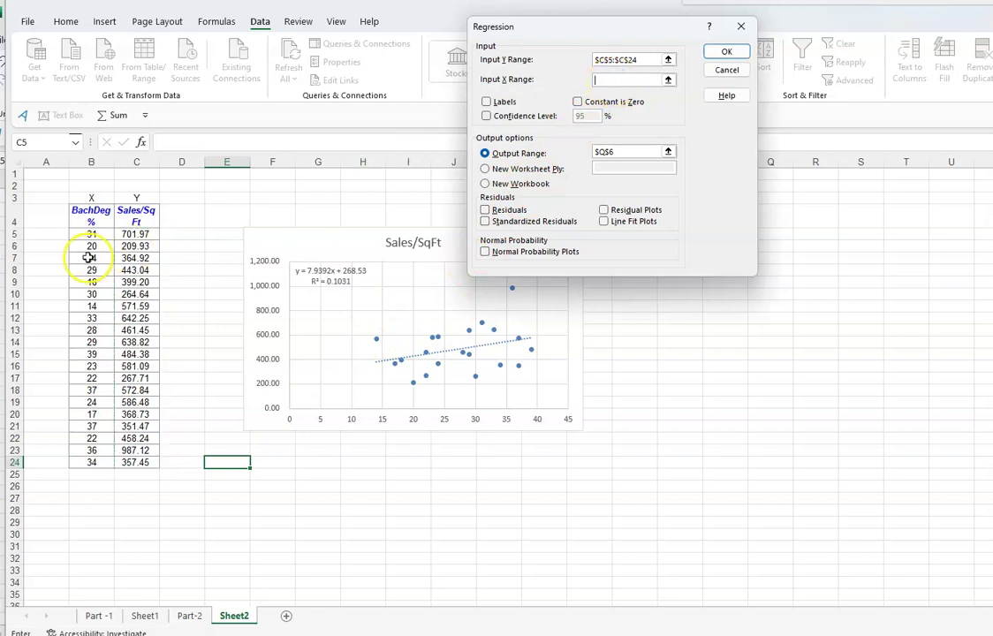
pyautogui.moveTo(82, 234); pyautogui.dragTo(104, 465)
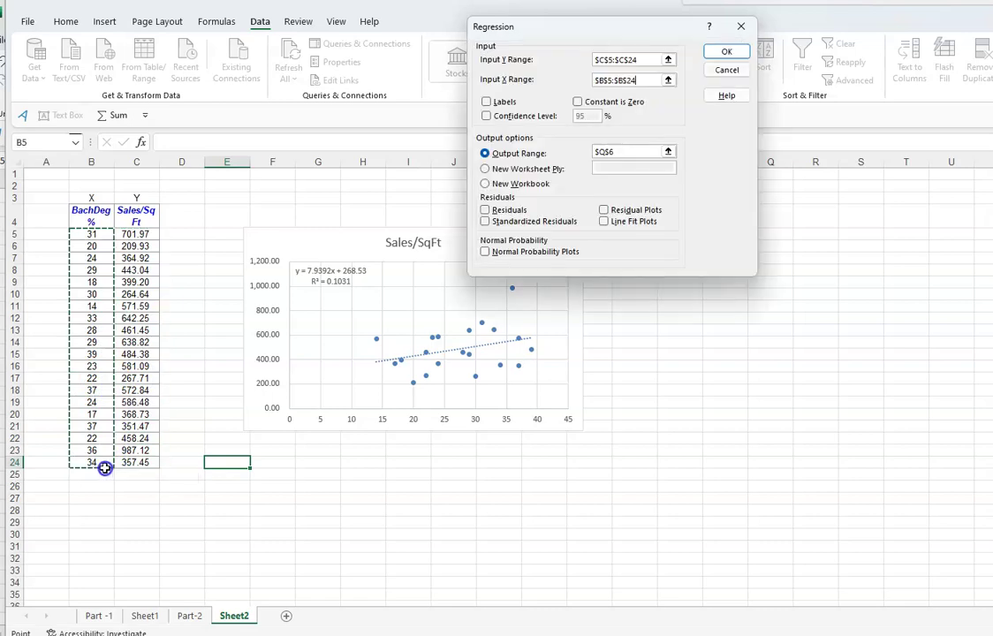
# Step: Set the regression's output range to cell E24 and run the analysis to place the summary output below the scatter chart
pyautogui.click(610, 152)
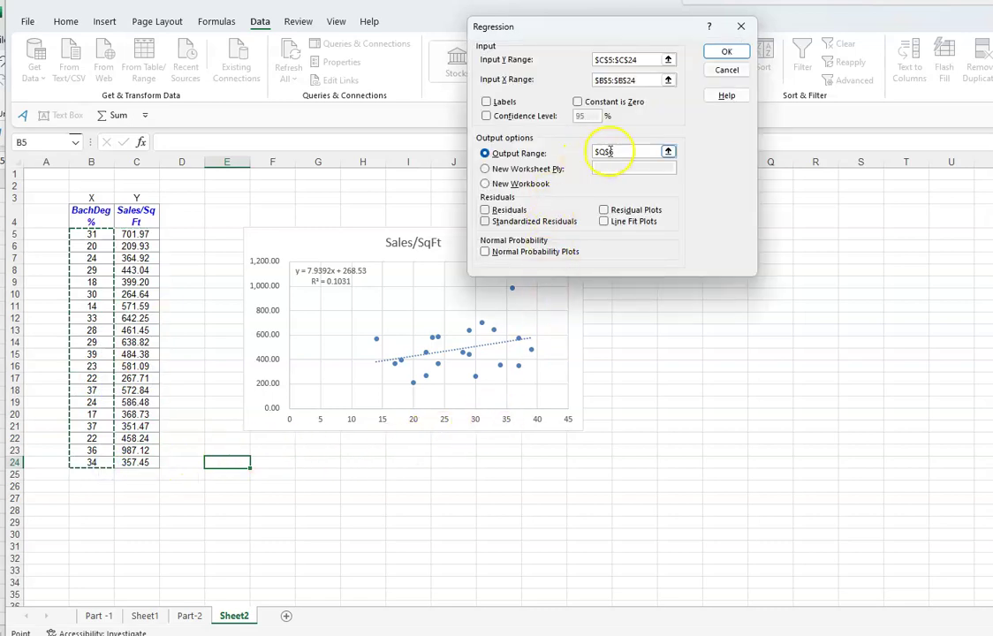
pyautogui.click(622, 152)
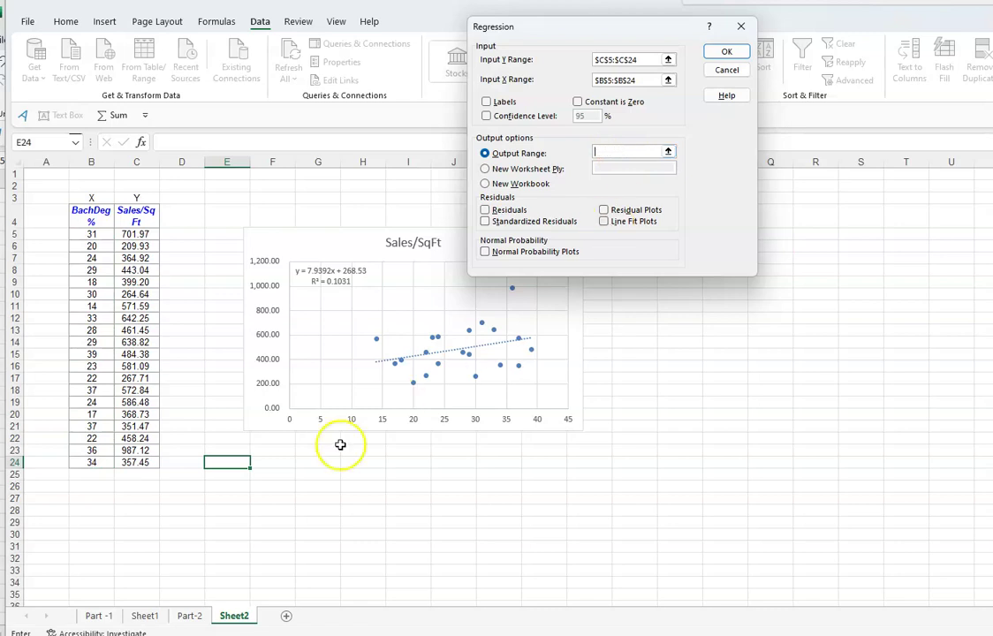
pyautogui.click(229, 465)
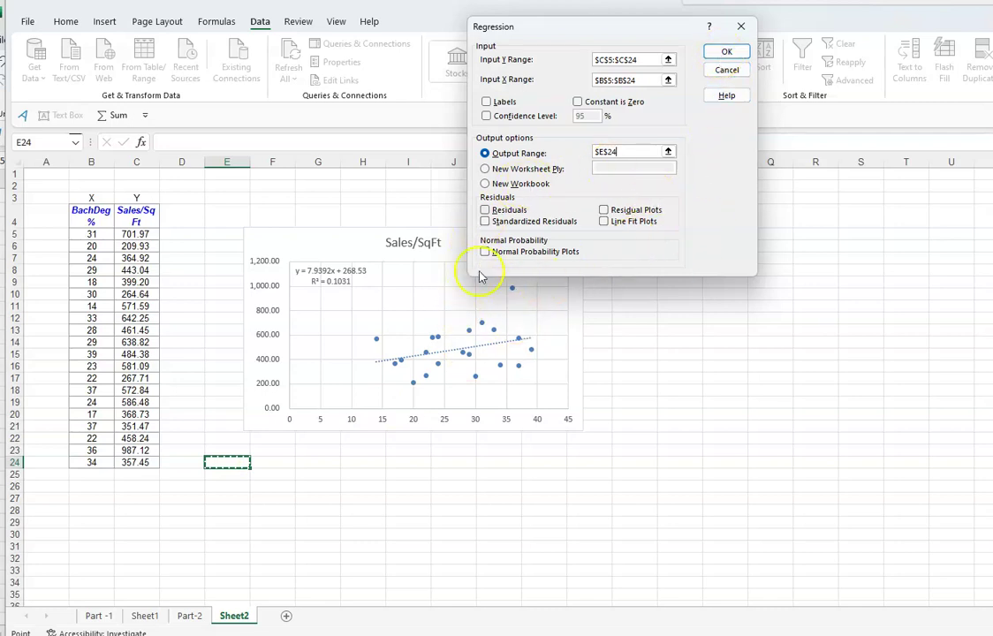
pyautogui.click(721, 52)
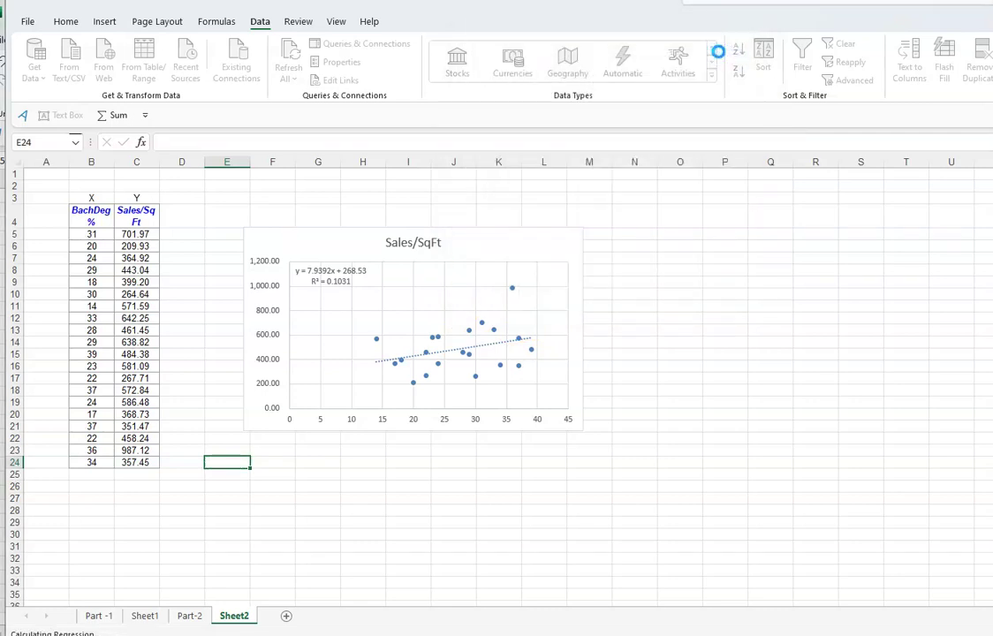
pyautogui.scroll(-1, 712, 390)
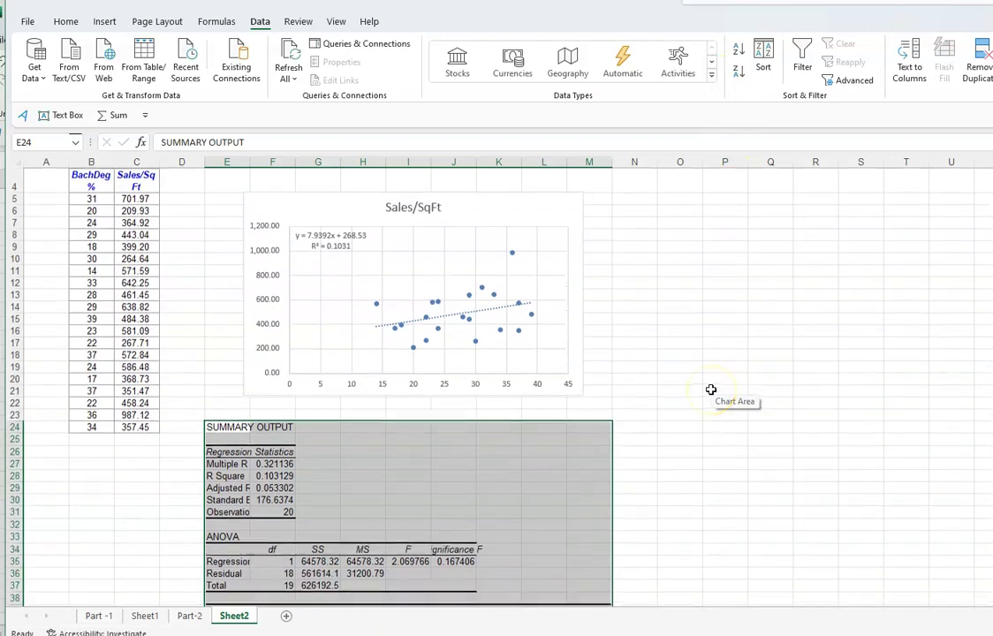
pyautogui.scroll(-1, 712, 390)
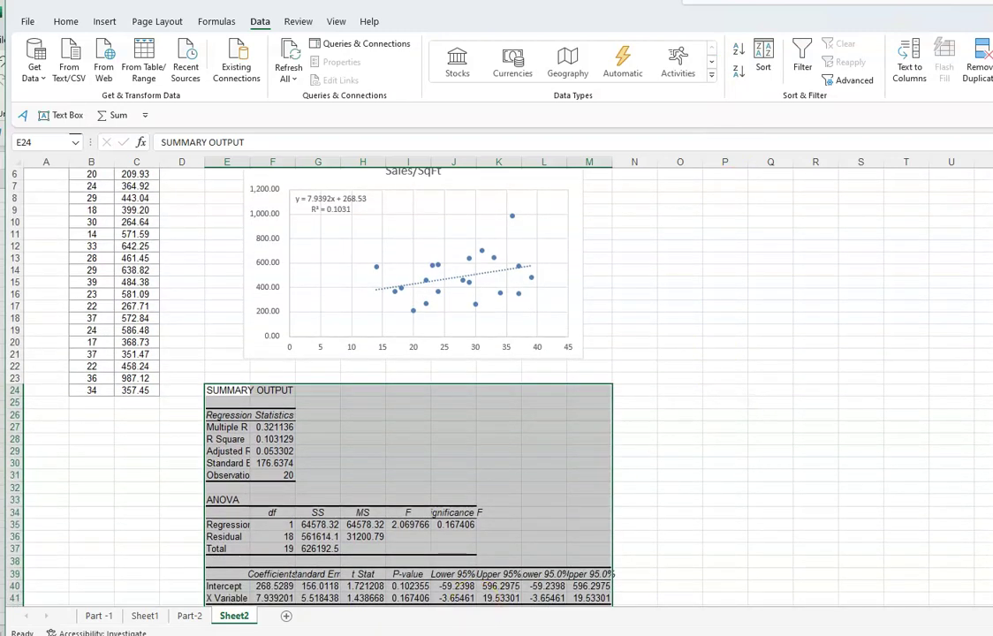
# Step: Compare the Intercept and X Variable coefficients with the chart's trendline equation, and fill the P-value cells I40:I41 yellow
pyautogui.click(274, 585)
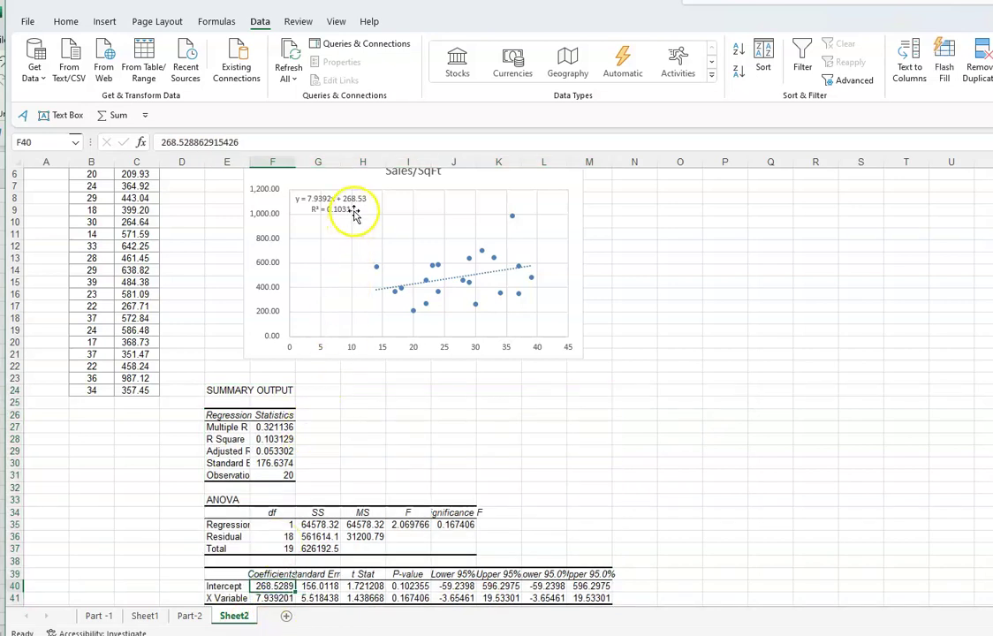
pyautogui.click(273, 598)
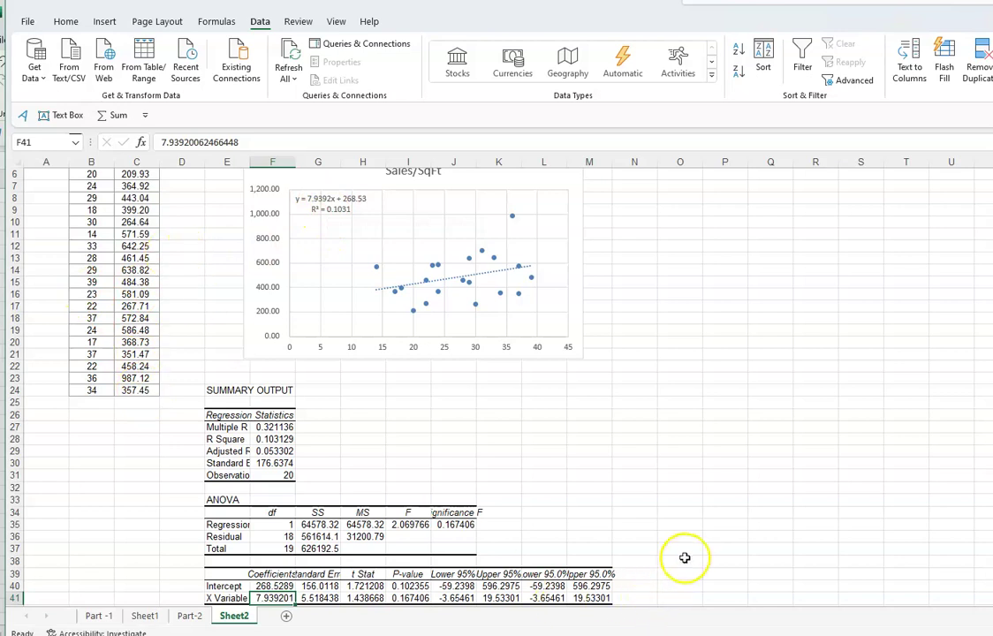
pyautogui.scroll(-1, 685, 557)
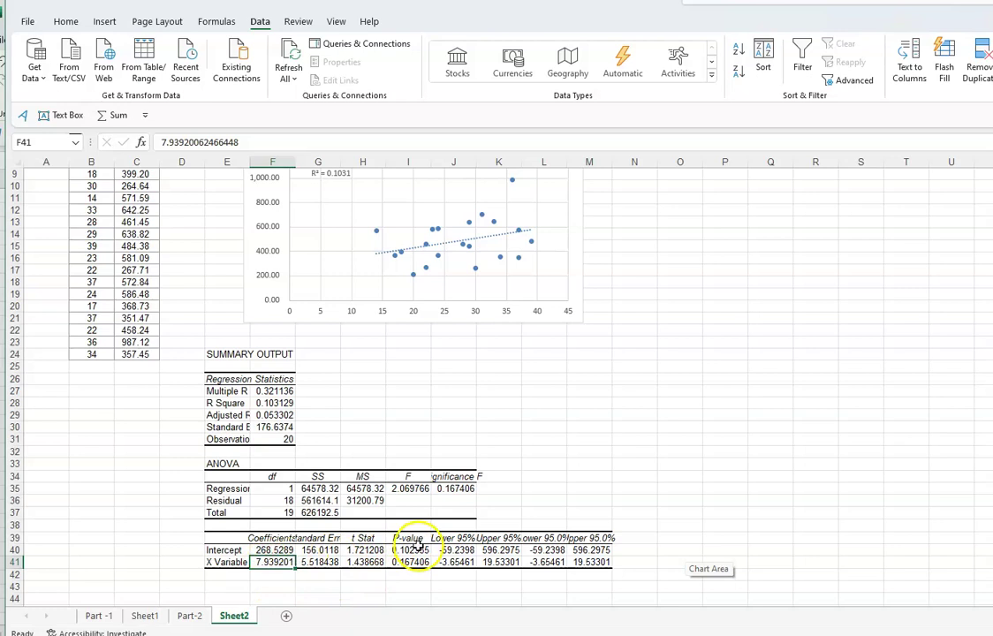
pyautogui.moveTo(416, 551); pyautogui.dragTo(415, 563)
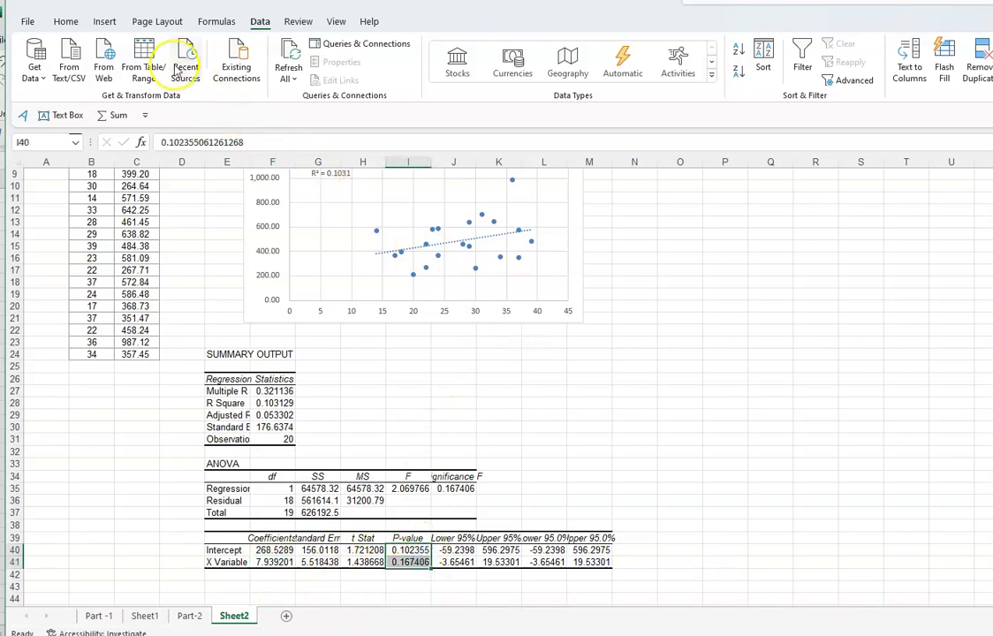
pyautogui.click(65, 22)
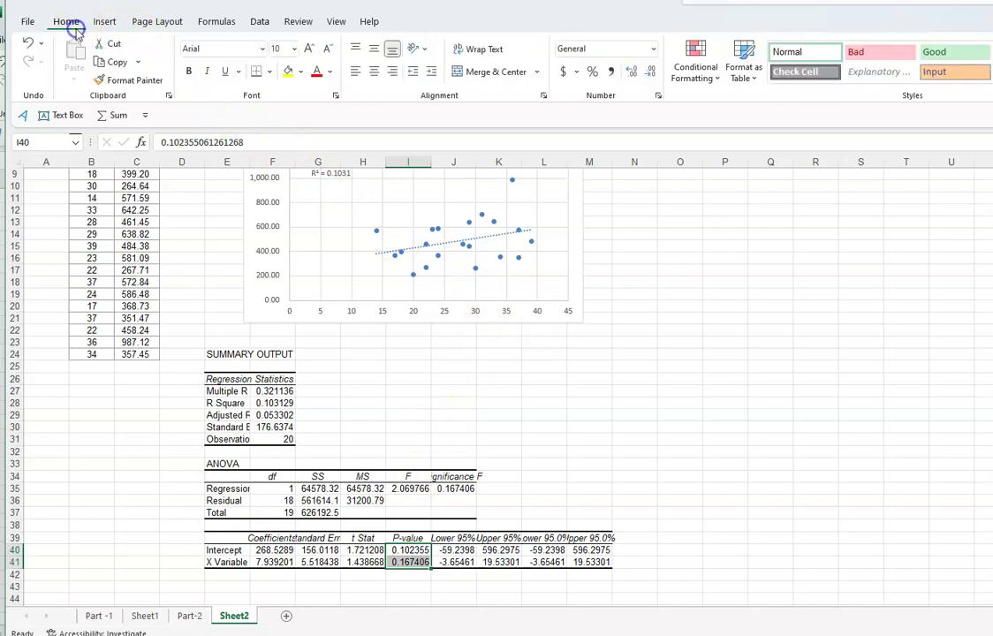
pyautogui.click(288, 72)
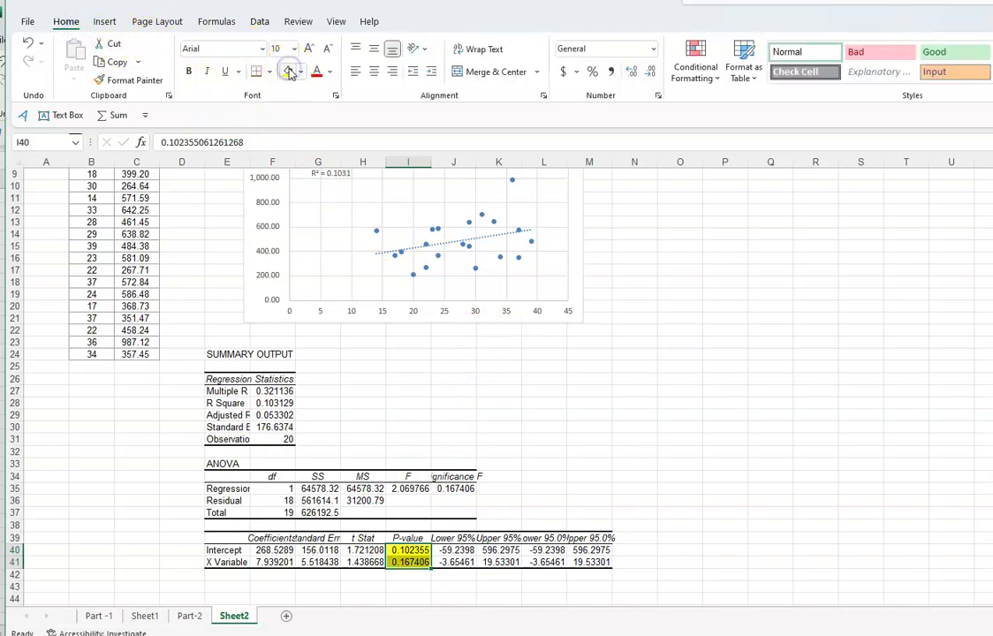
pyautogui.click(409, 597)
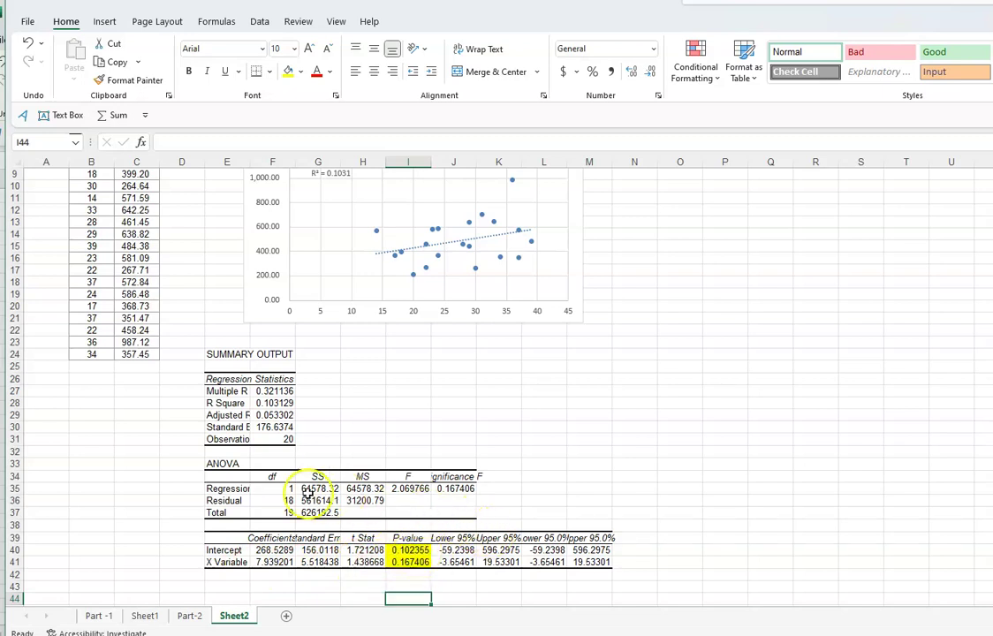
# Step: Fill the Significance F value in cell J35 of the ANOVA table yellow
pyautogui.click(456, 490)
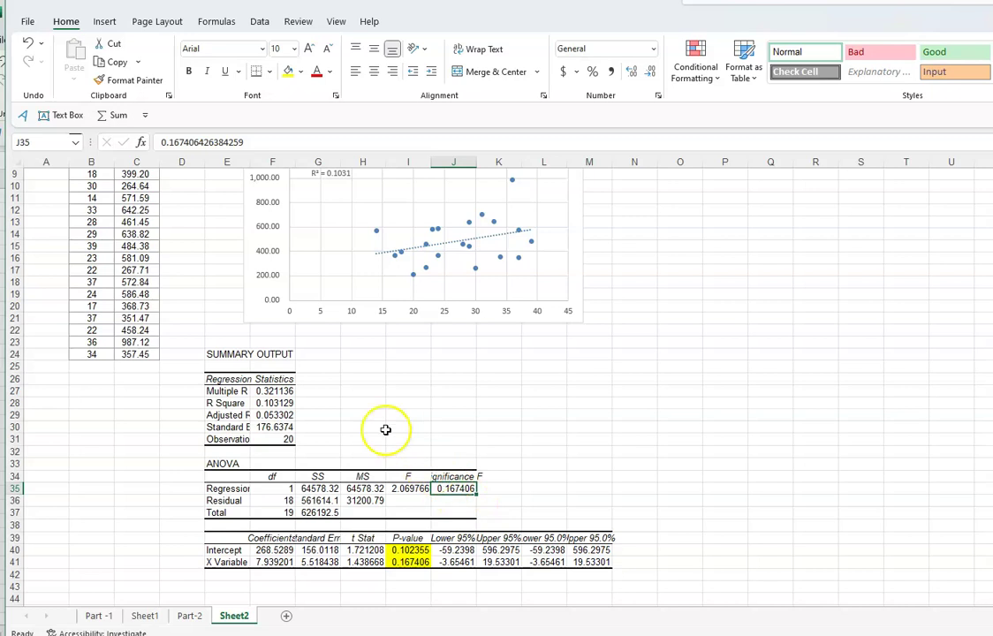
pyautogui.click(287, 72)
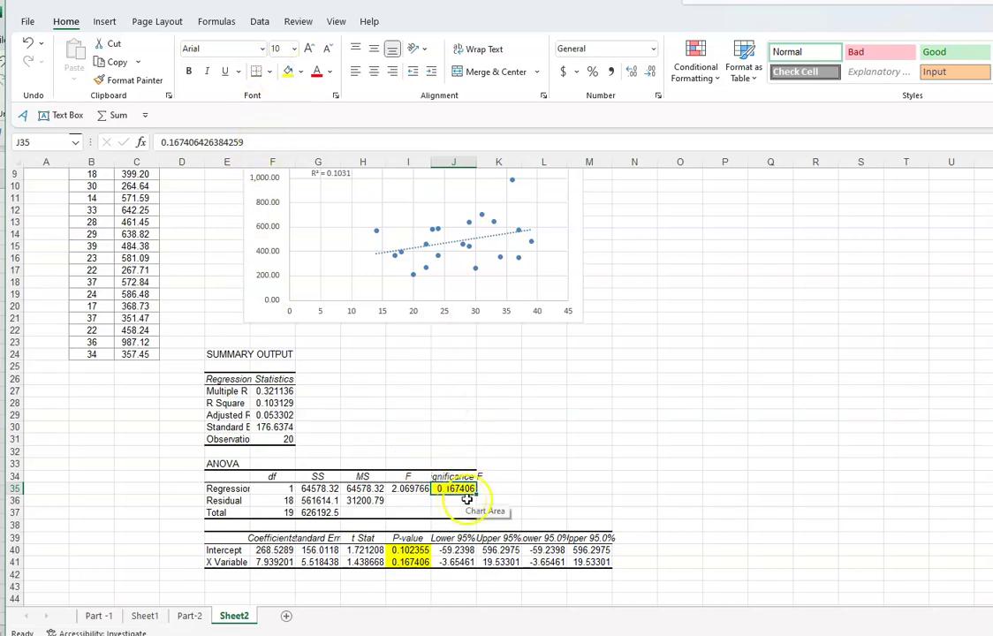
pyautogui.click(610, 460)
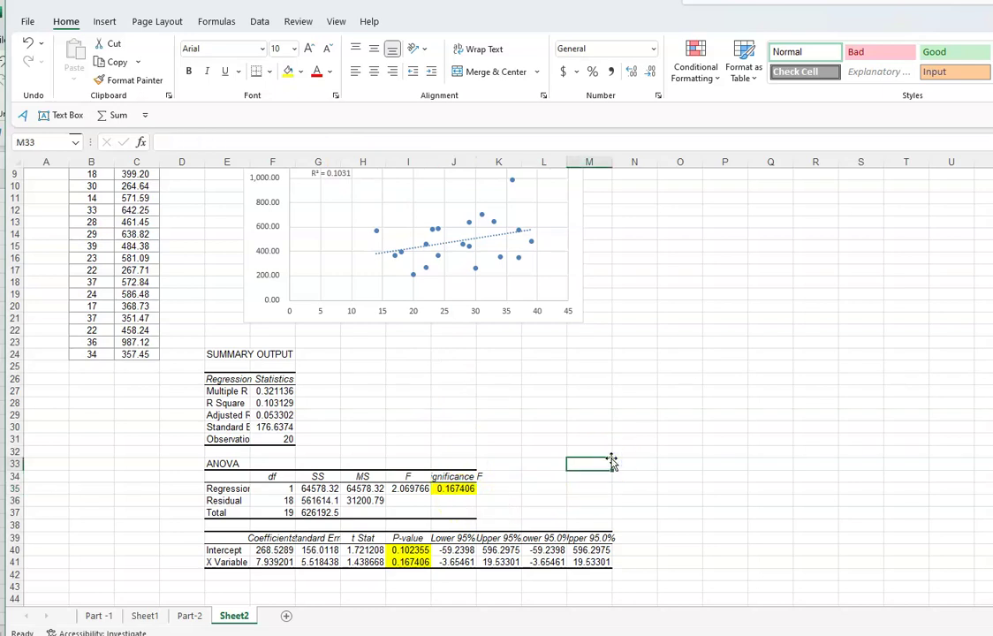
# Step: Review the scatter chart and regression output, and switch to the browser to read the Part 2: Report assignment instructions
pyautogui.scroll(3, 611, 461)
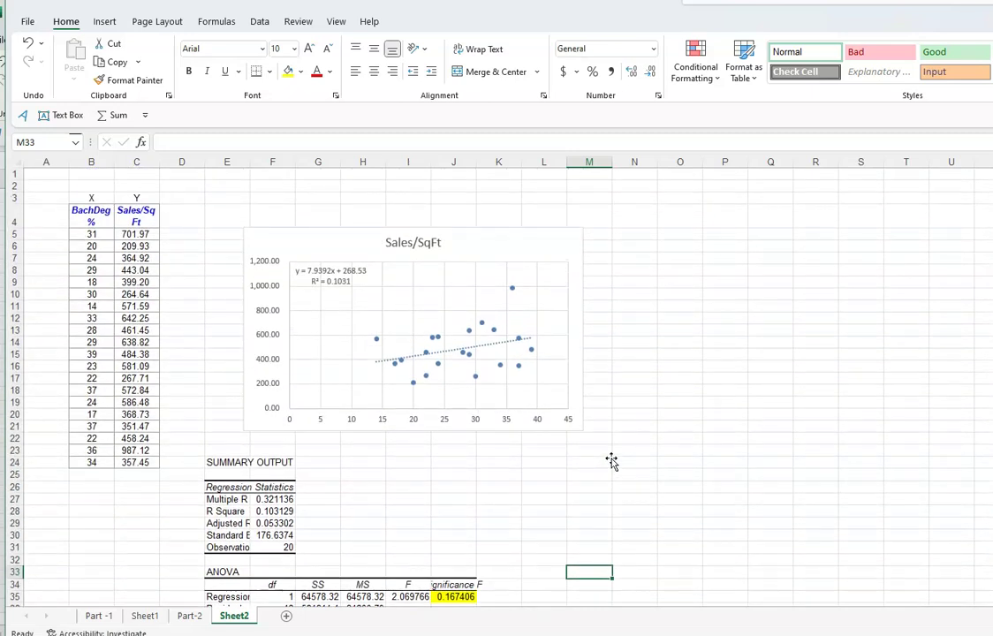
pyautogui.scroll(-4, 611, 460)
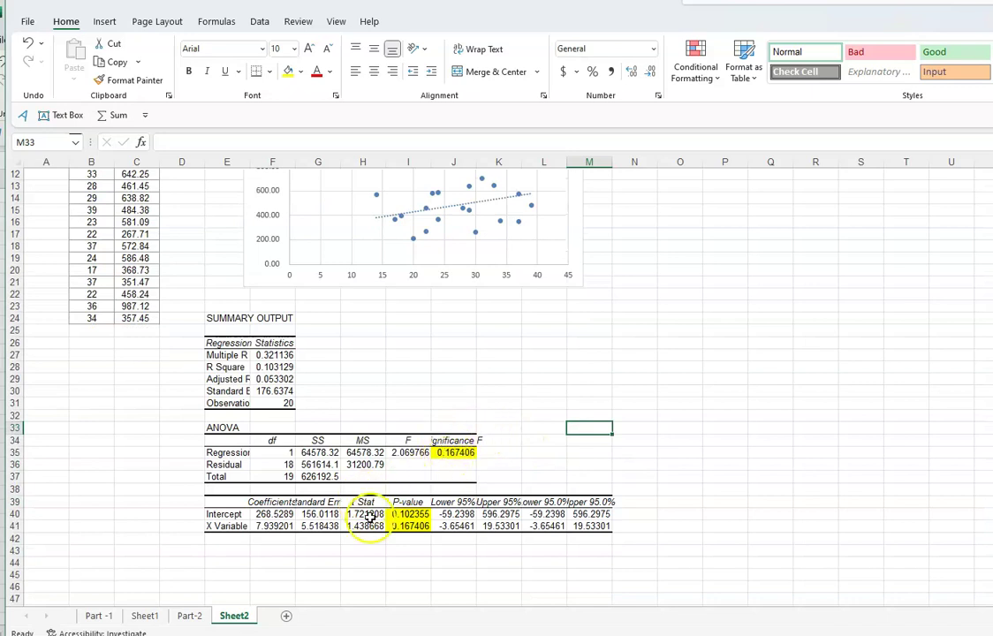
pyautogui.scroll(4, 745, 406)
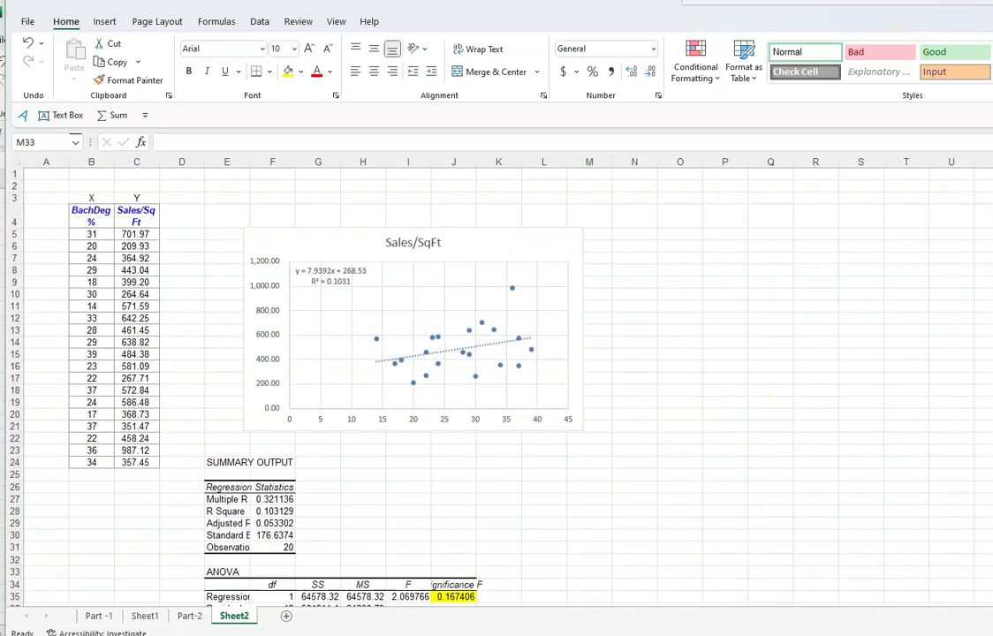
pyautogui.hotkey('alt', 'Tab')
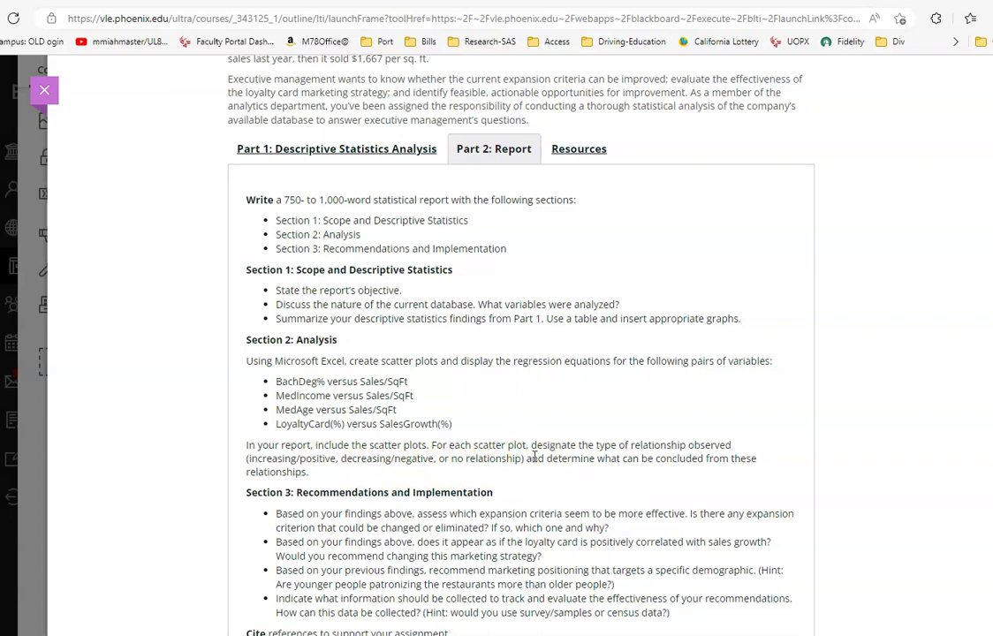
pyautogui.scroll(-1, 534, 456)
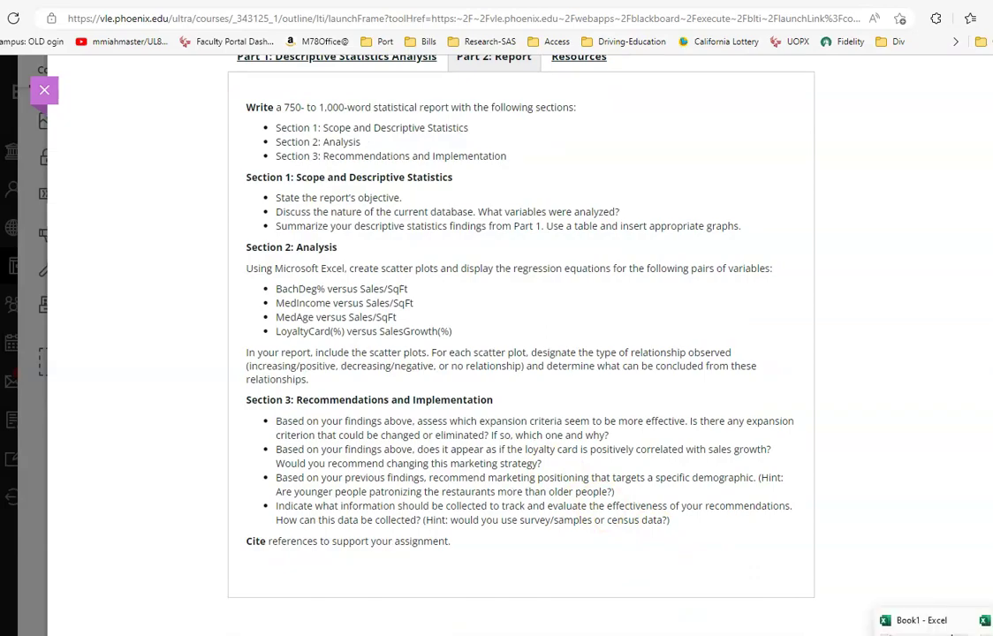
# Step: Switch back to the Excel workbook and examine the Significance F and P-values together with the scatter chart on Sheet2
pyautogui.click(952, 633)
pyautogui.scroll(-3, 266, 510)
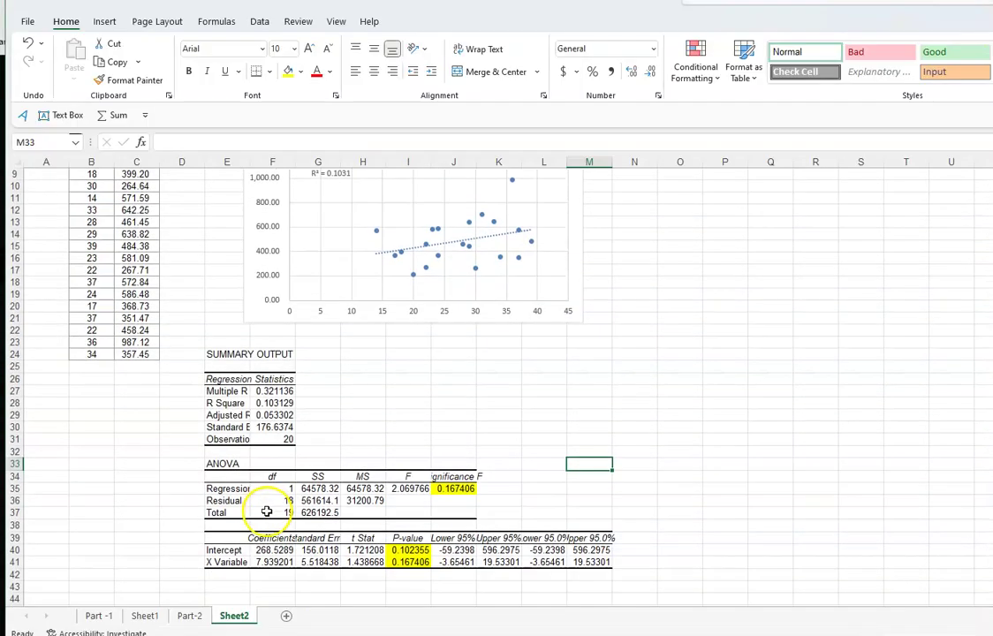
pyautogui.click(457, 489)
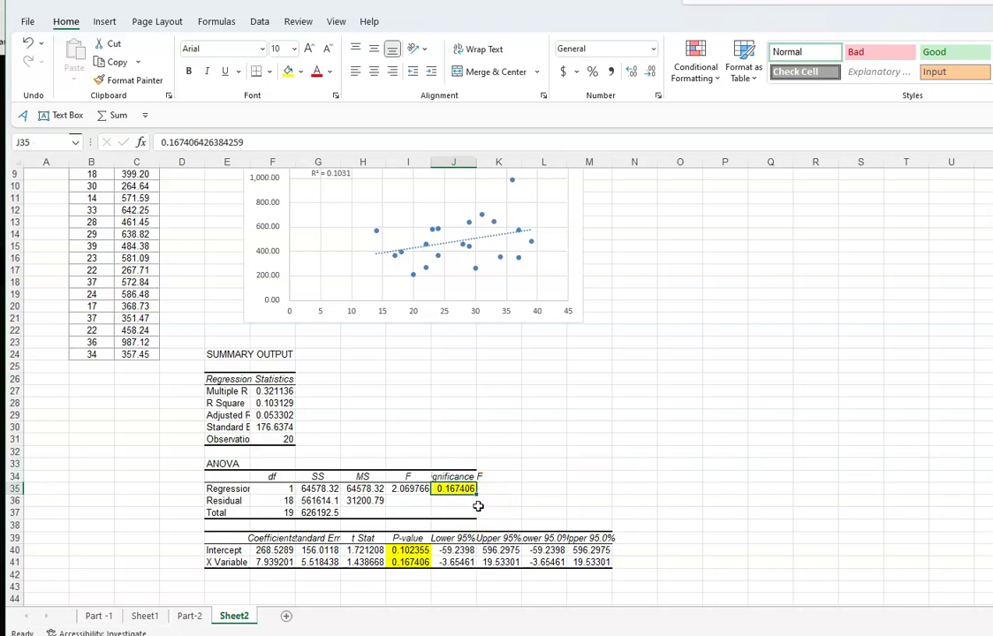
pyautogui.click(415, 549)
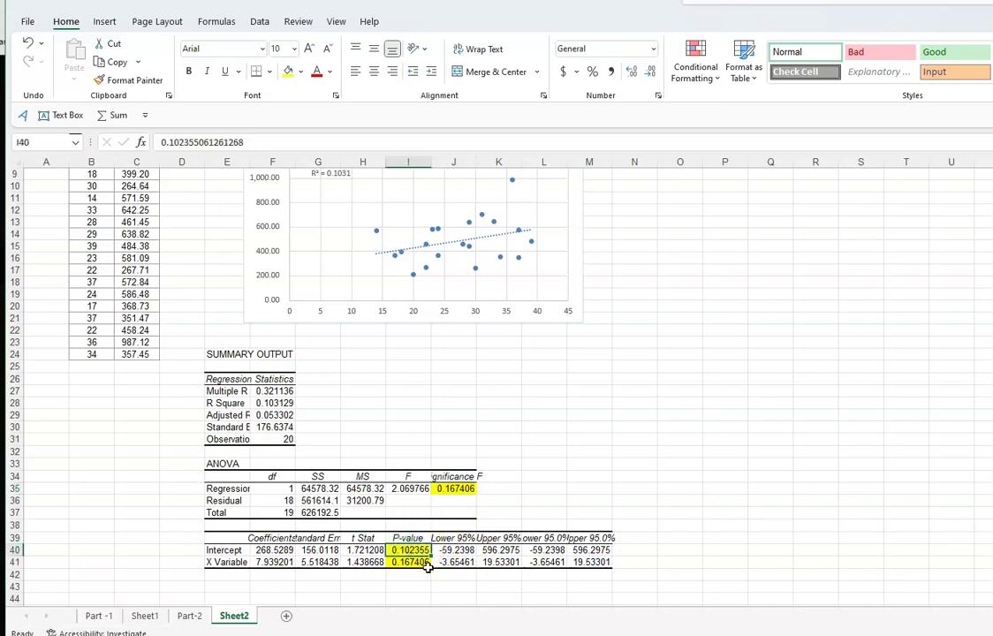
pyautogui.click(705, 473)
pyautogui.scroll(3, 691, 467)
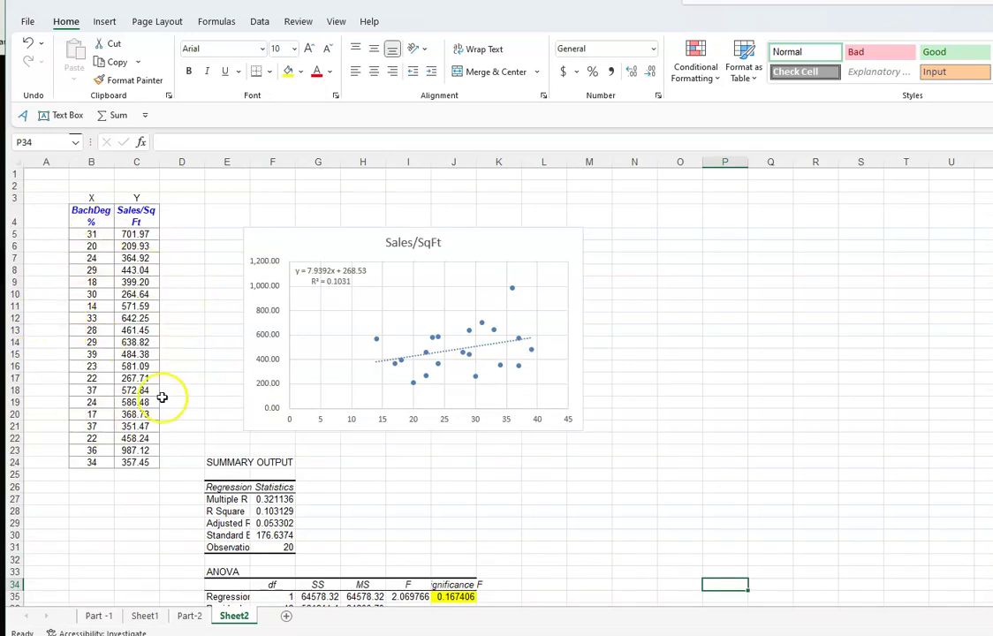
pyautogui.scroll(-1, 582, 539)
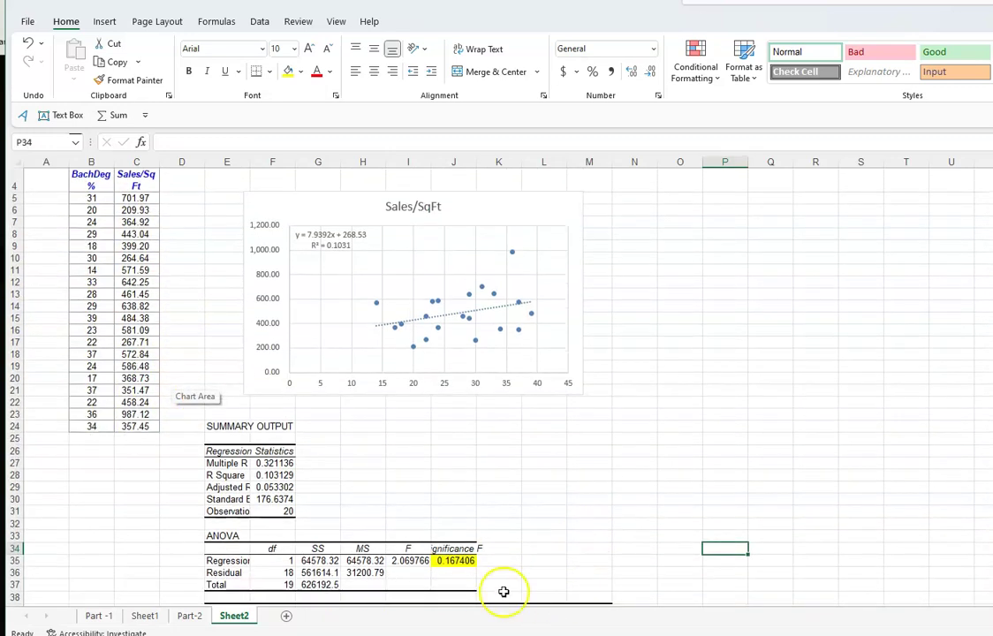
# Step: Open the Part-2 sheet and check the Section 2 list of variable pairs that need scatter plots
pyautogui.click(195, 618)
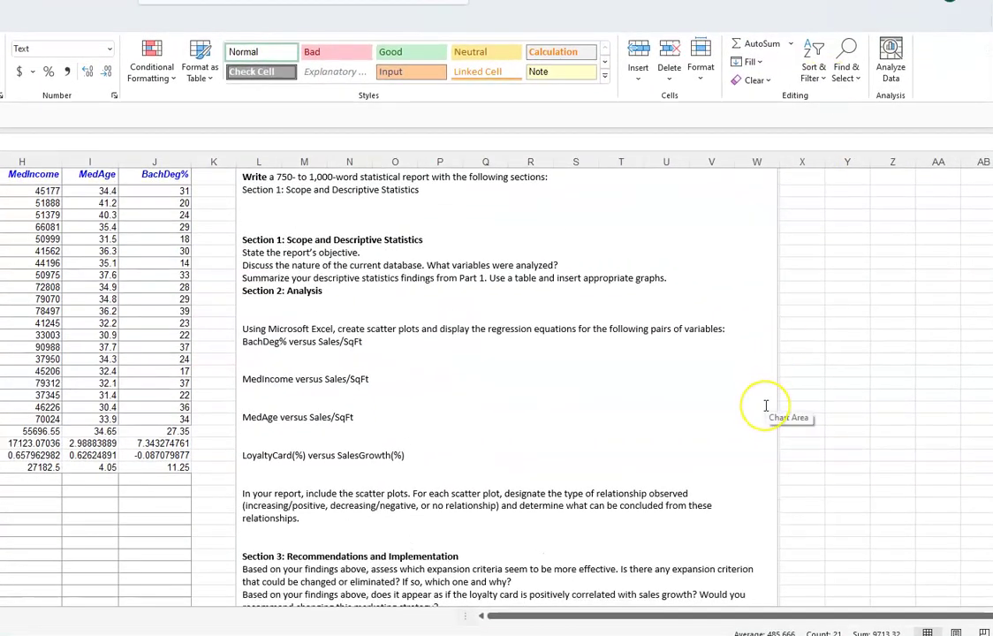
pyautogui.scroll(2, 637, 414)
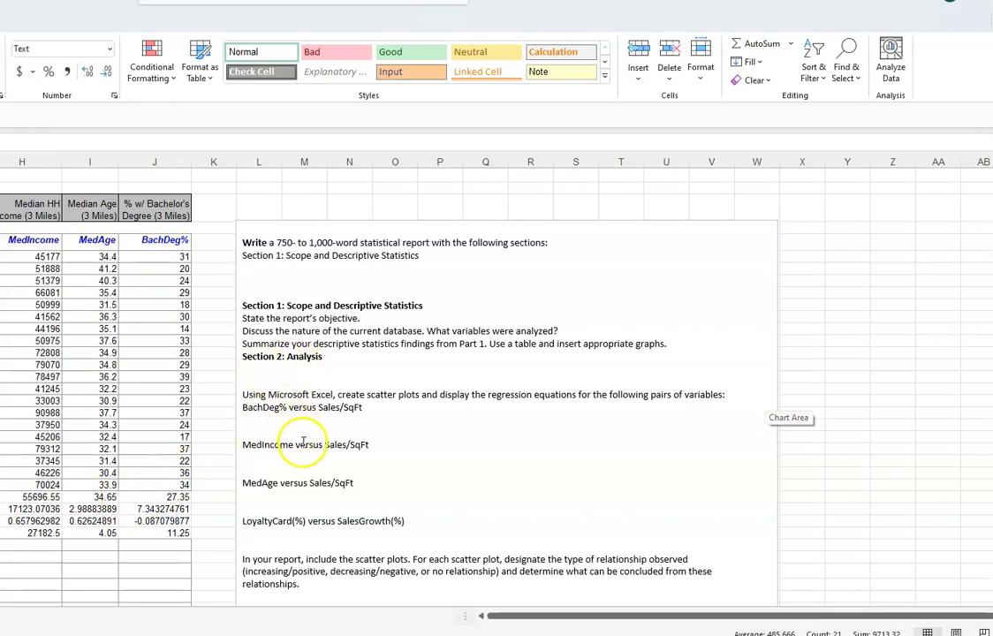
# Step: Copy the Sales/SqFt scatter chart from Sheet2 and paste it below the data table at cell B32 of the Part-2 sheet
pyautogui.scroll(-3, 308, 535)
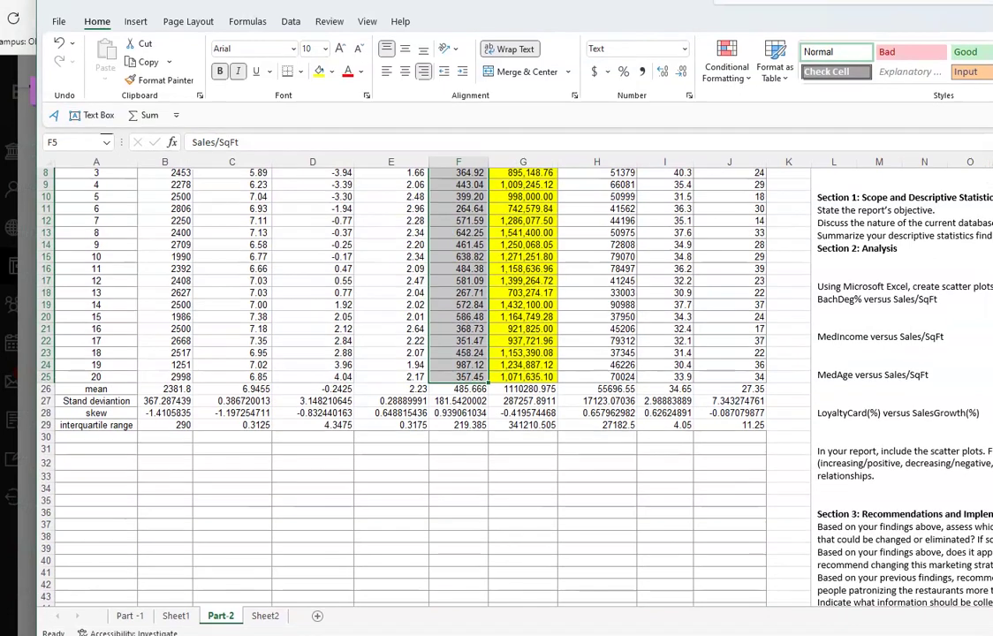
pyautogui.click(265, 616)
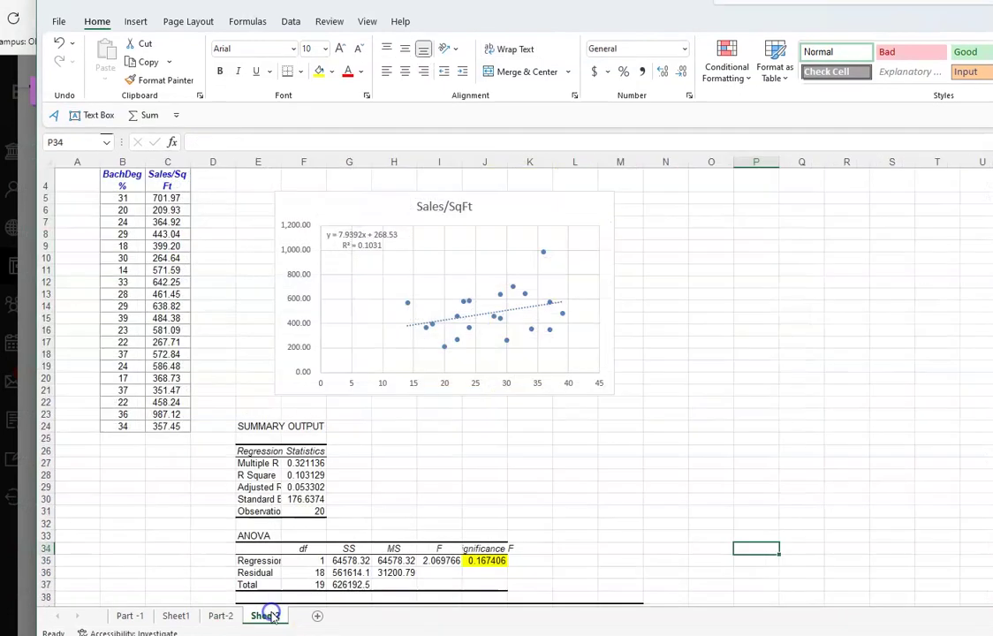
pyautogui.click(364, 289)
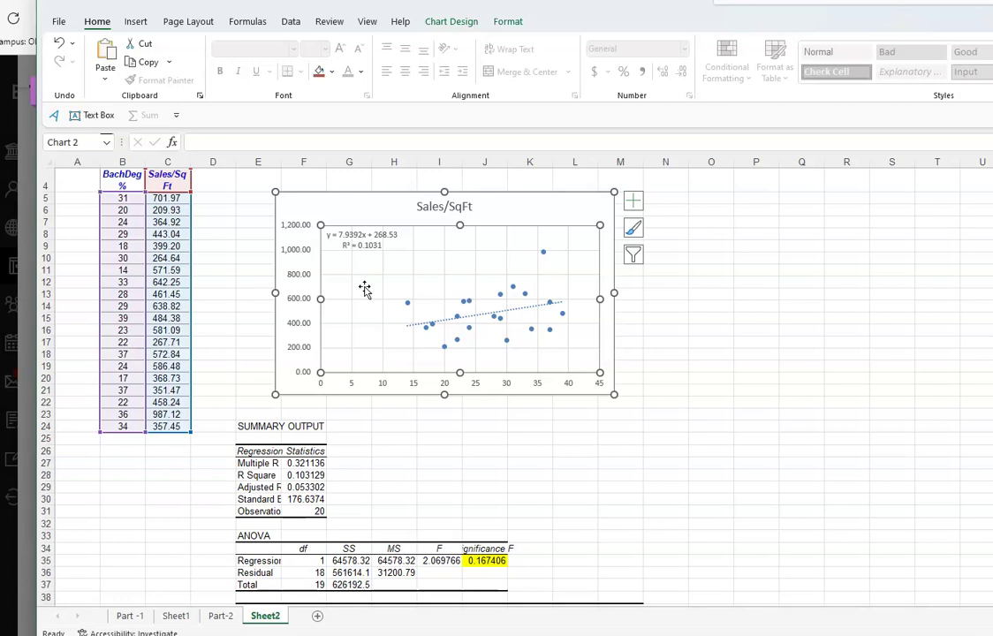
pyautogui.scroll(-1, 400, 443)
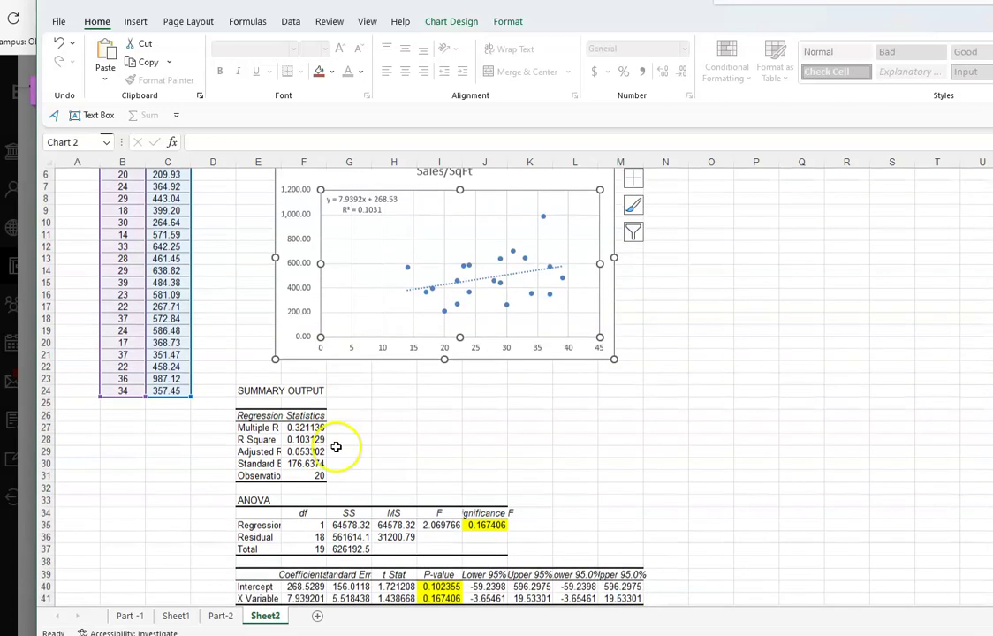
pyautogui.click(221, 616)
pyautogui.click(142, 466)
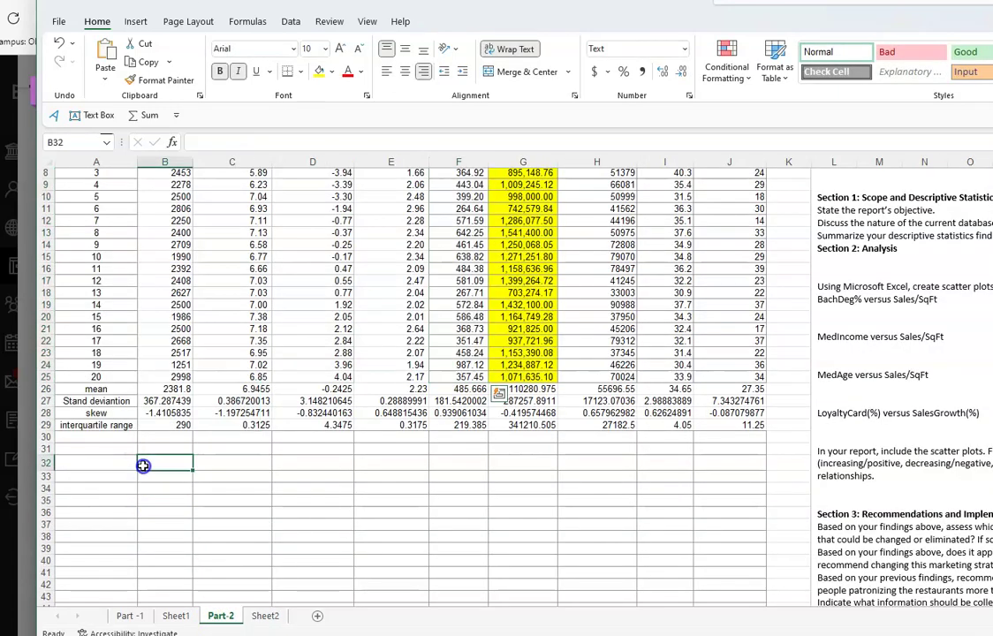
pyautogui.hotkey('ctrl', 'v')
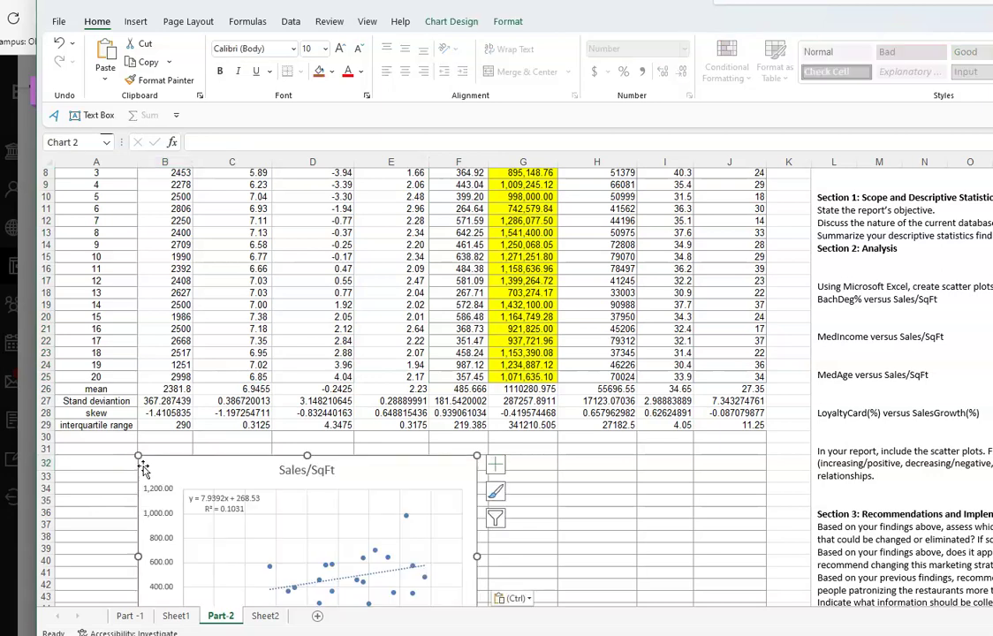
pyautogui.scroll(-4, 589, 567)
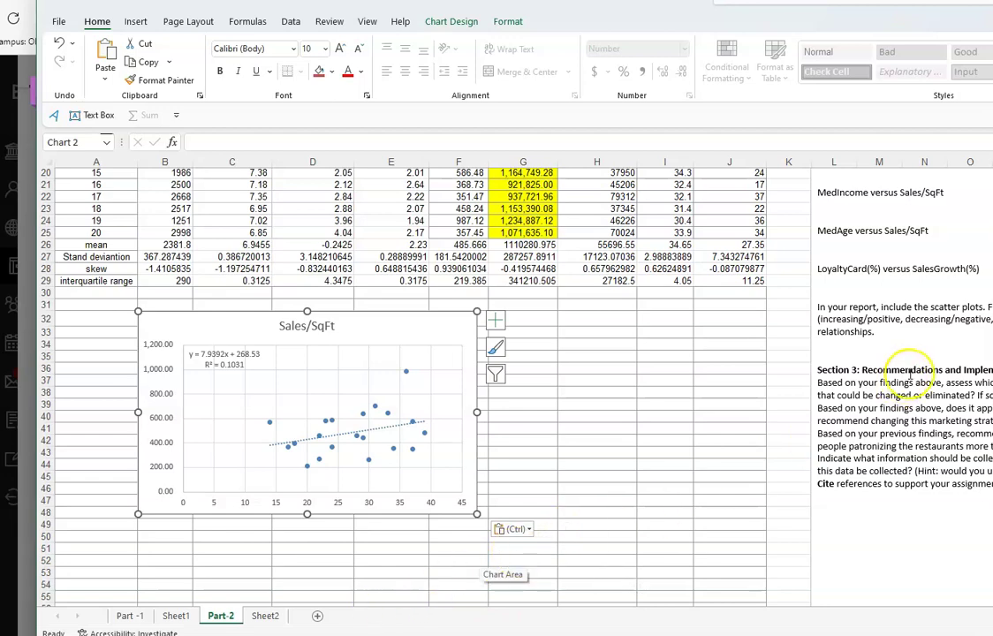
pyautogui.scroll(6, 910, 375)
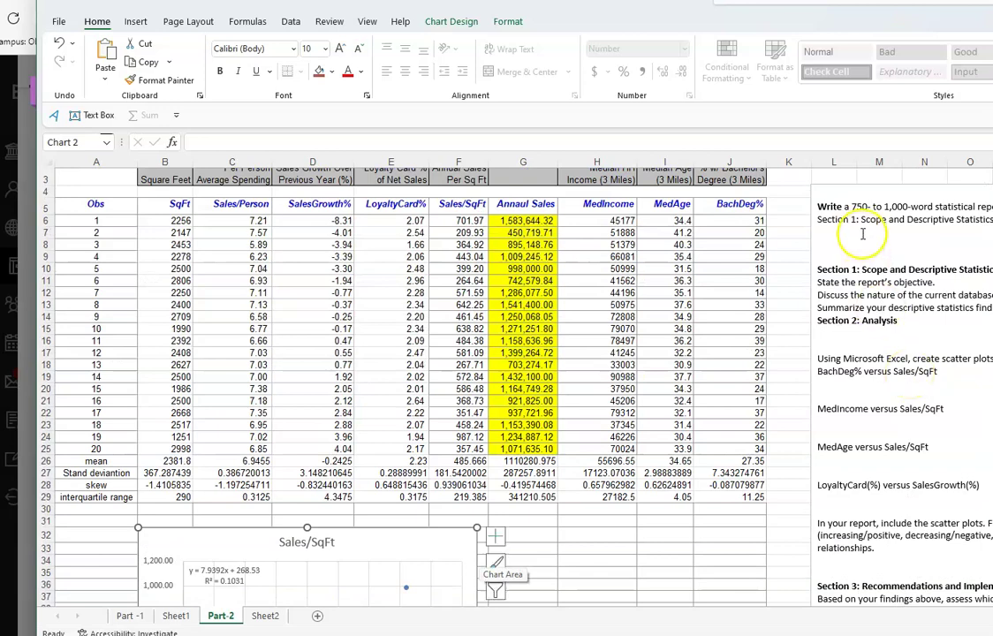
pyautogui.scroll(-6, 874, 495)
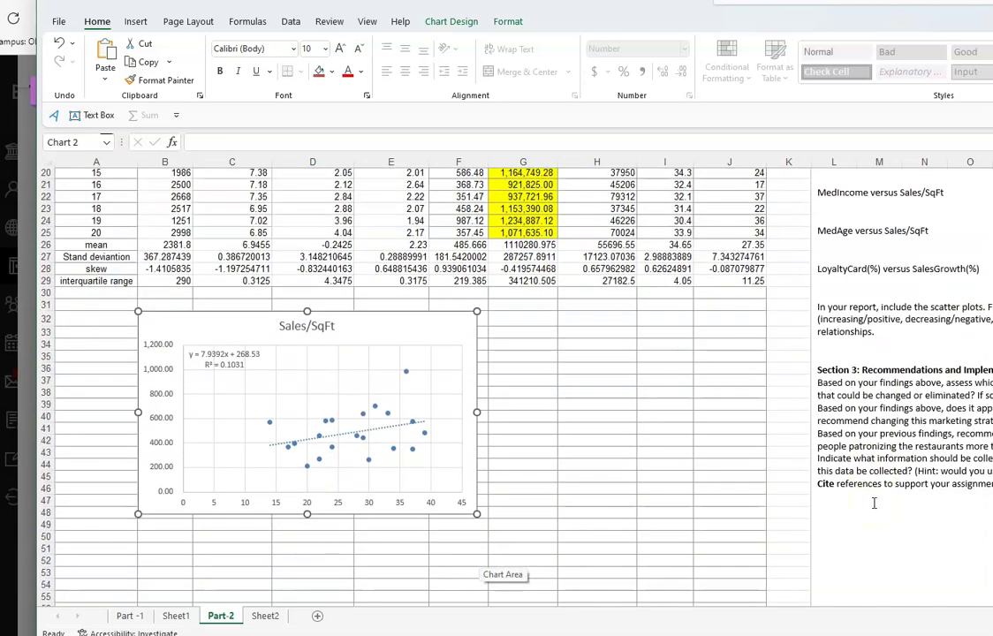